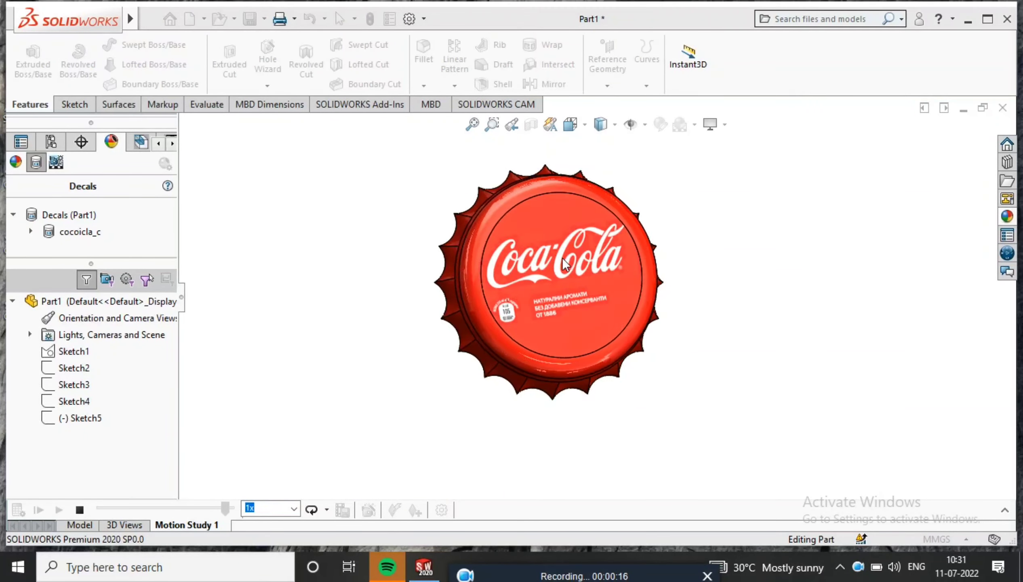
# Stop the finished bottle cap's motion study playback and create a new part document.
pyautogui.moveTo(541, 271); pyautogui.dragTo(455, 283, button='middle')
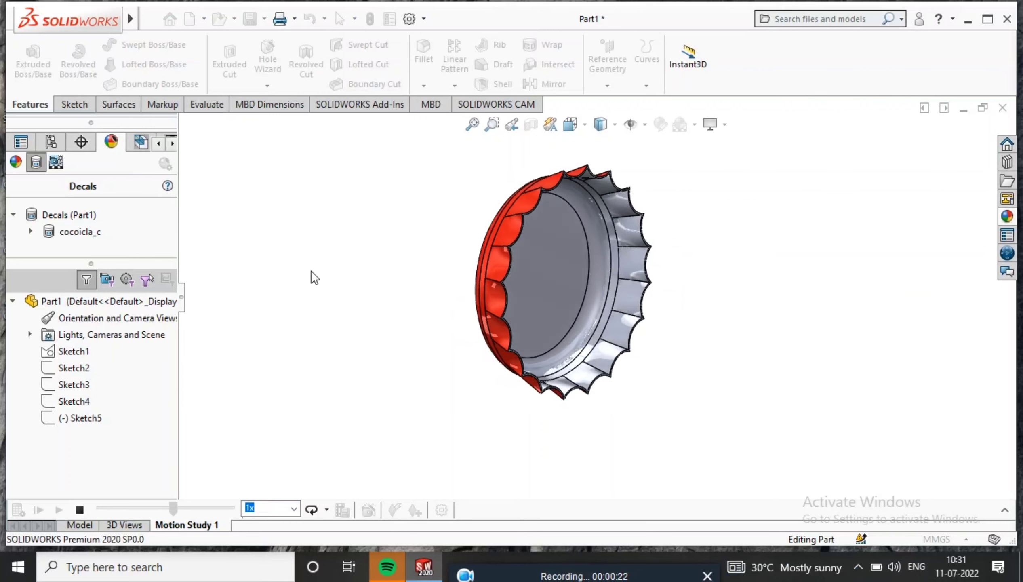
pyautogui.click(80, 509)
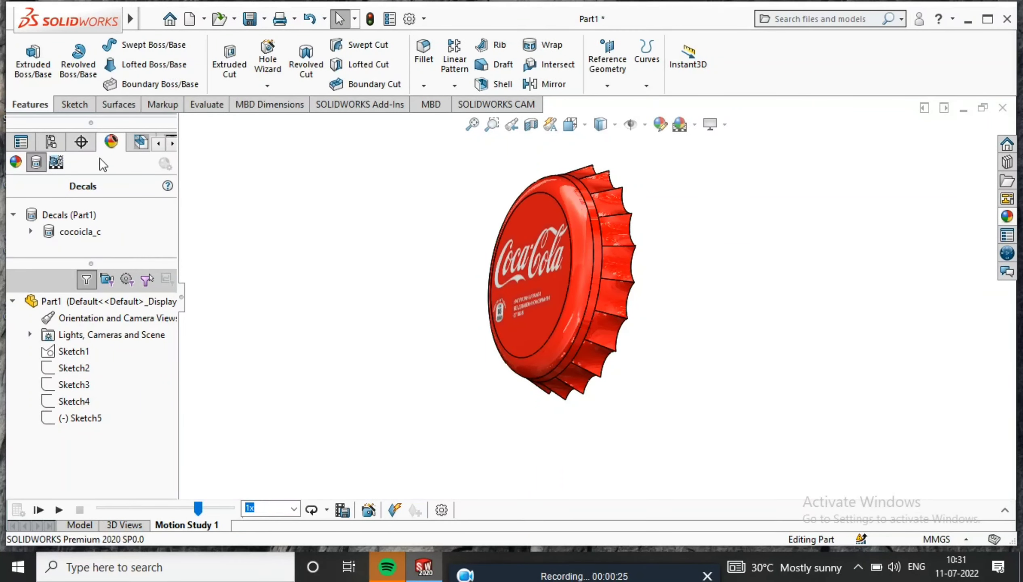
pyautogui.click(202, 18)
pyautogui.click(207, 35)
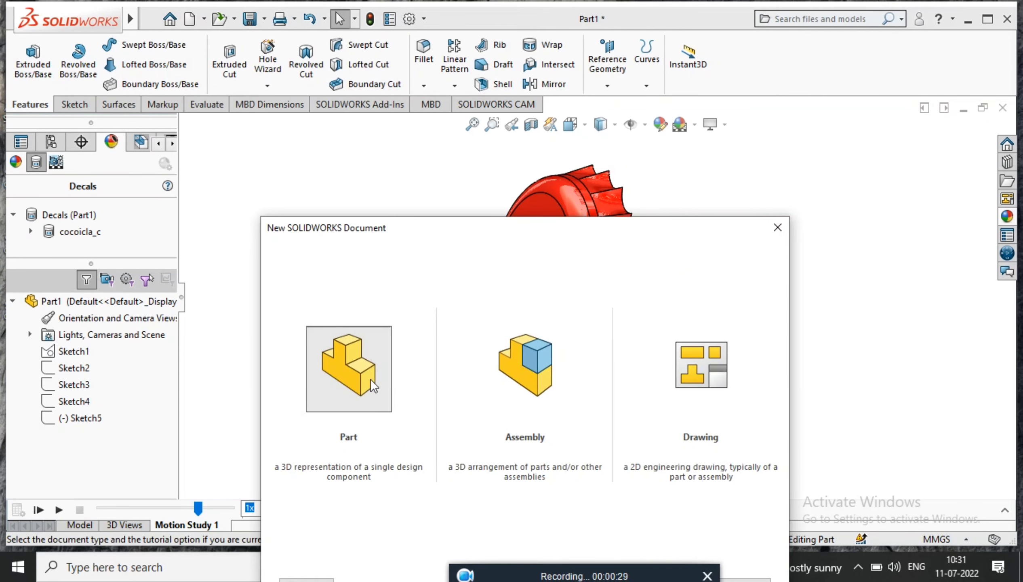
pyautogui.doubleClick(370, 381)
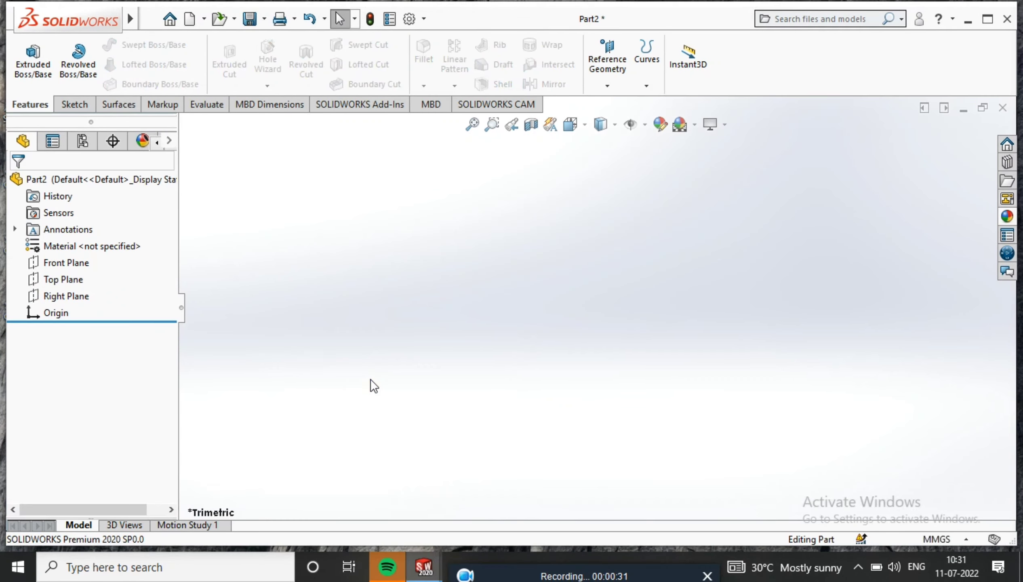
# Start a sketch on the Top Plane, viewed normal to the plane.
pyautogui.click(77, 280)
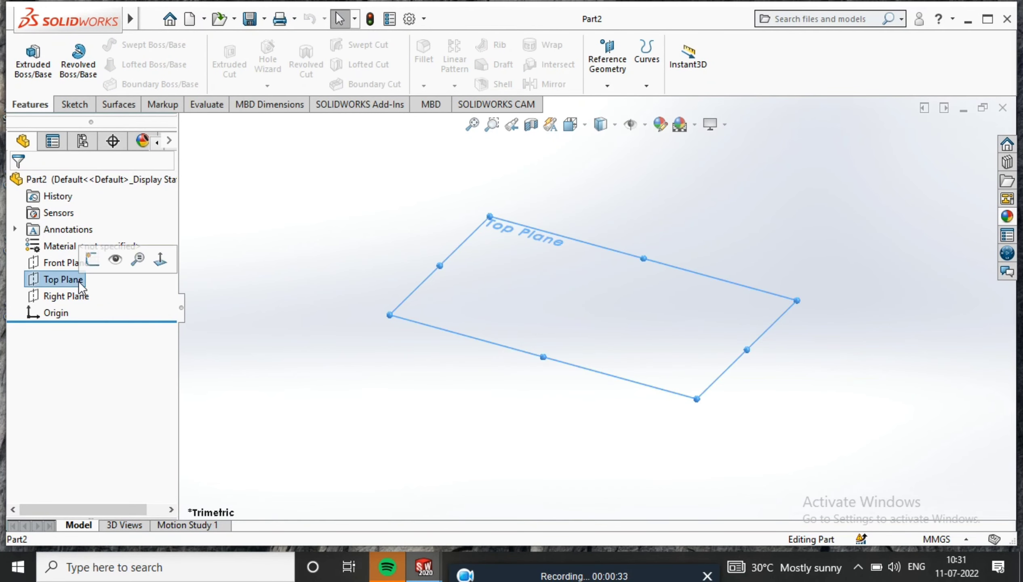
pyautogui.click(158, 262)
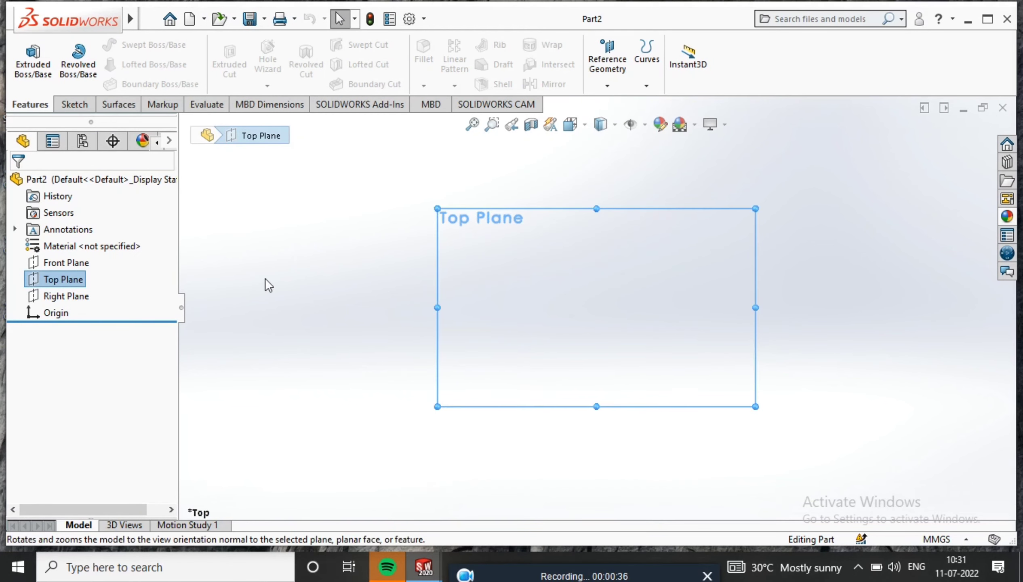
pyautogui.rightClick(487, 269)
pyautogui.click(523, 246)
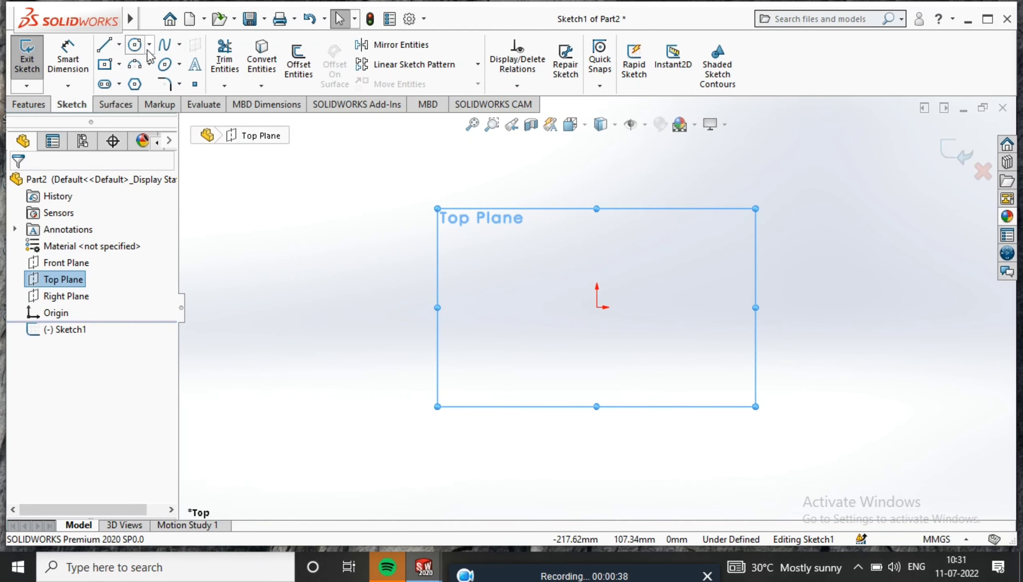
# Sketch a circle centred on the origin.
pyautogui.click(134, 45)
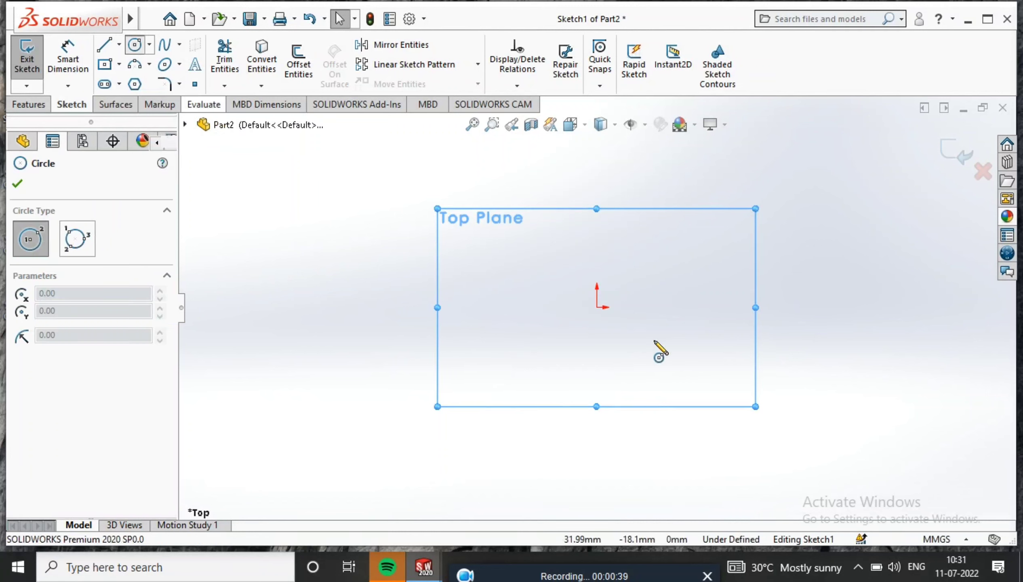
pyautogui.click(597, 307)
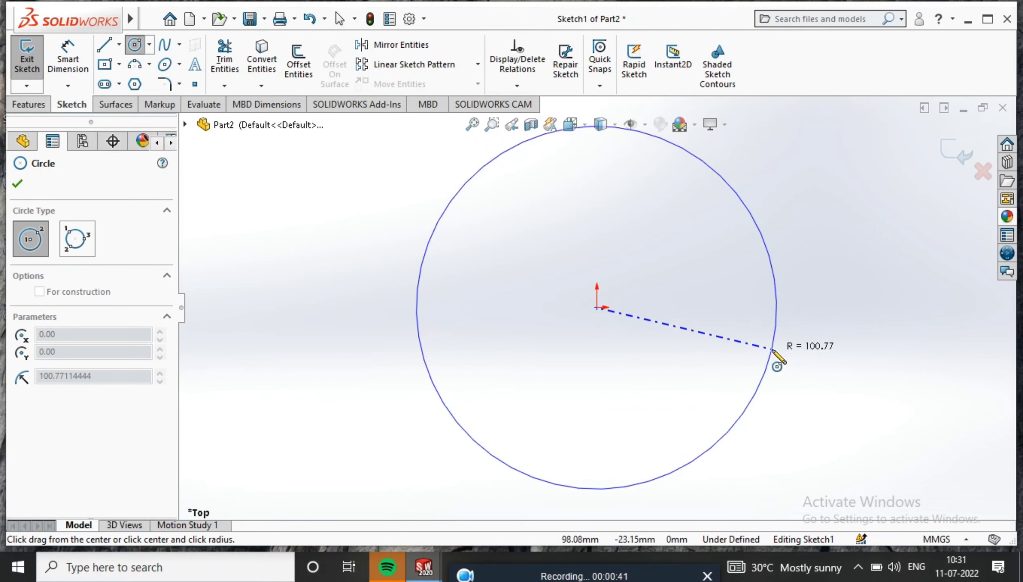
pyautogui.click(751, 308)
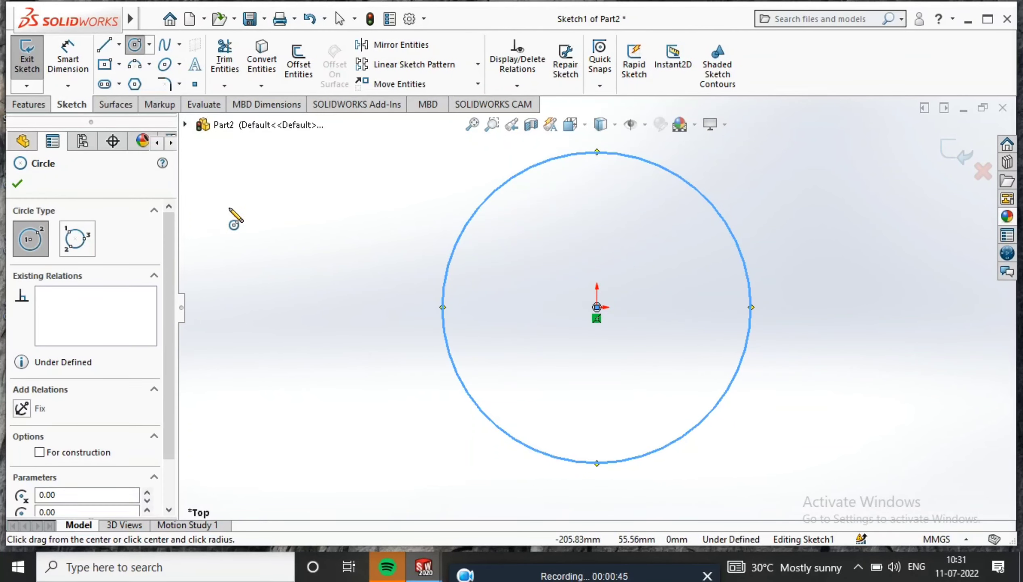
pyautogui.scroll(1, 241, 147)
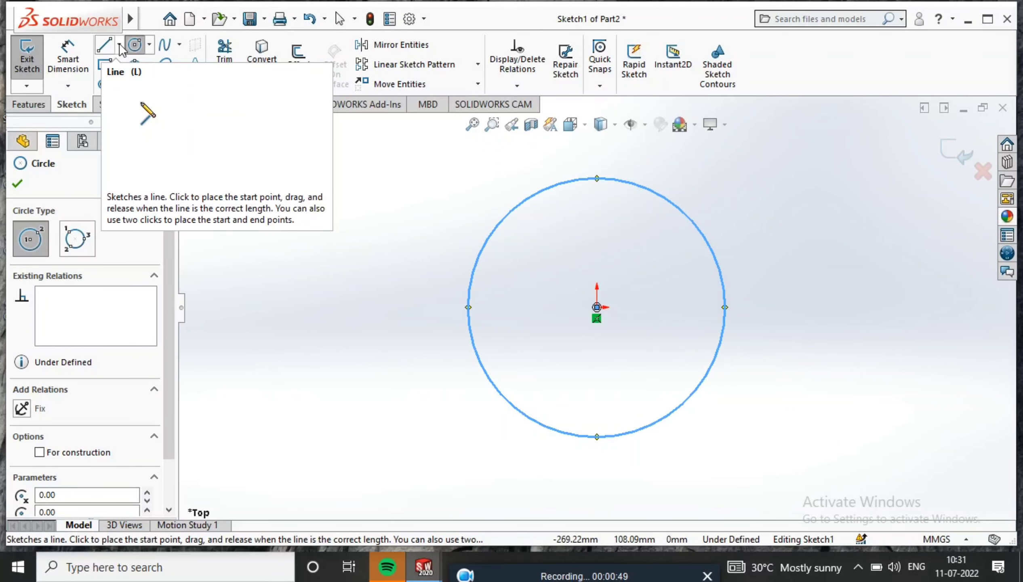
# Sketch a three-point arc of about 20 mm radius at the circle's top, with both ends on the circle and bulging inward.
pyautogui.click(135, 66)
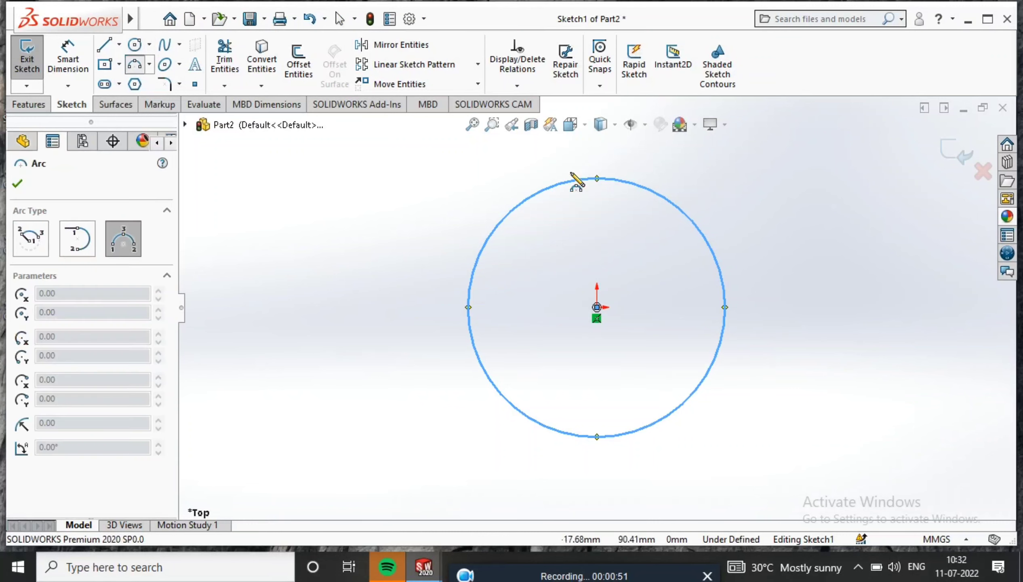
pyautogui.click(572, 181)
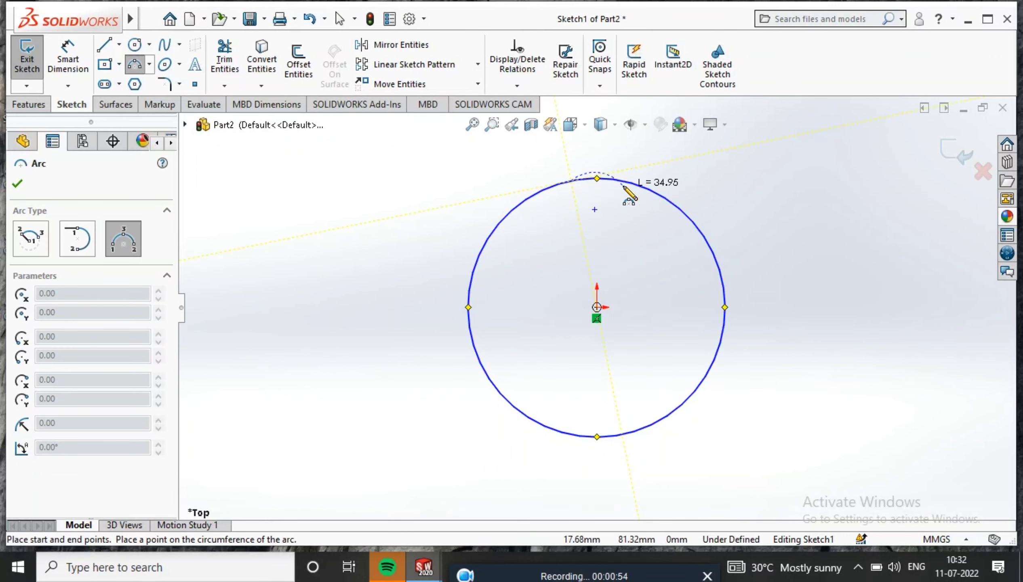
pyautogui.click(623, 181)
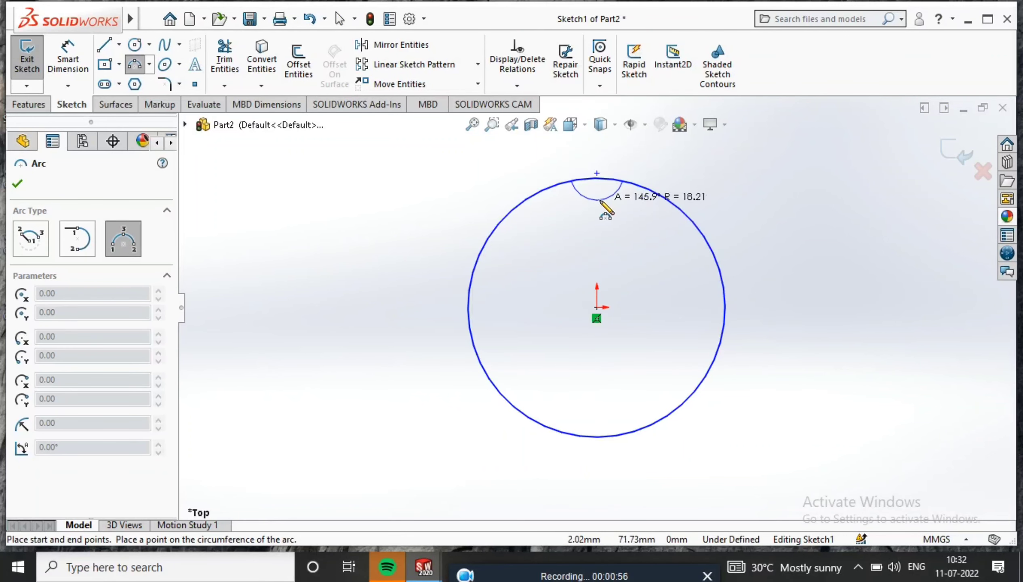
pyautogui.click(599, 197)
pyautogui.scroll(-3, 605, 201)
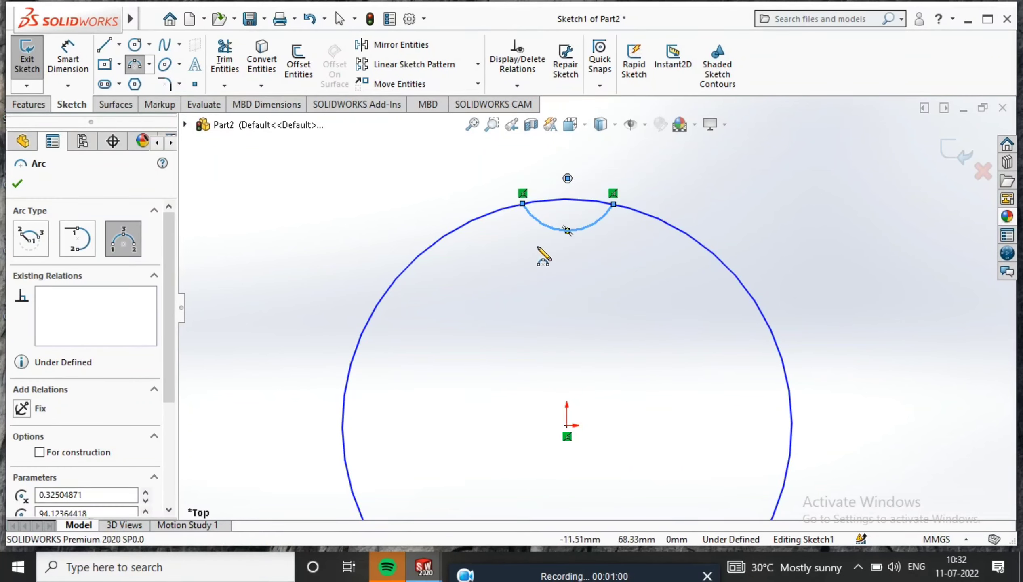
pyautogui.press('Escape')
# Add a horizontal relation between the two endpoints of the arc.
pyautogui.click(523, 204)
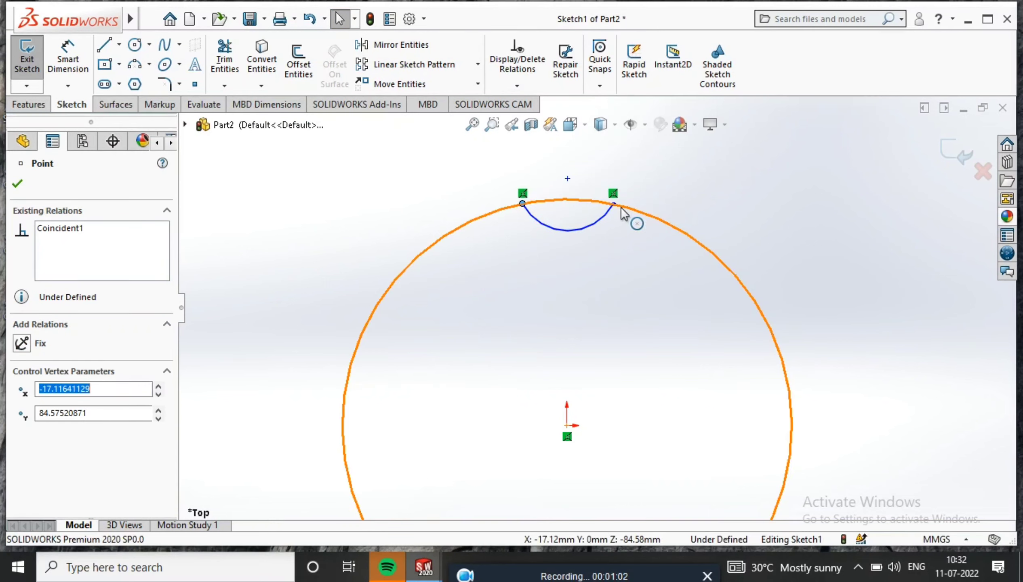
pyautogui.keyDown('ctrl'); pyautogui.click(614, 204); pyautogui.keyUp('ctrl')
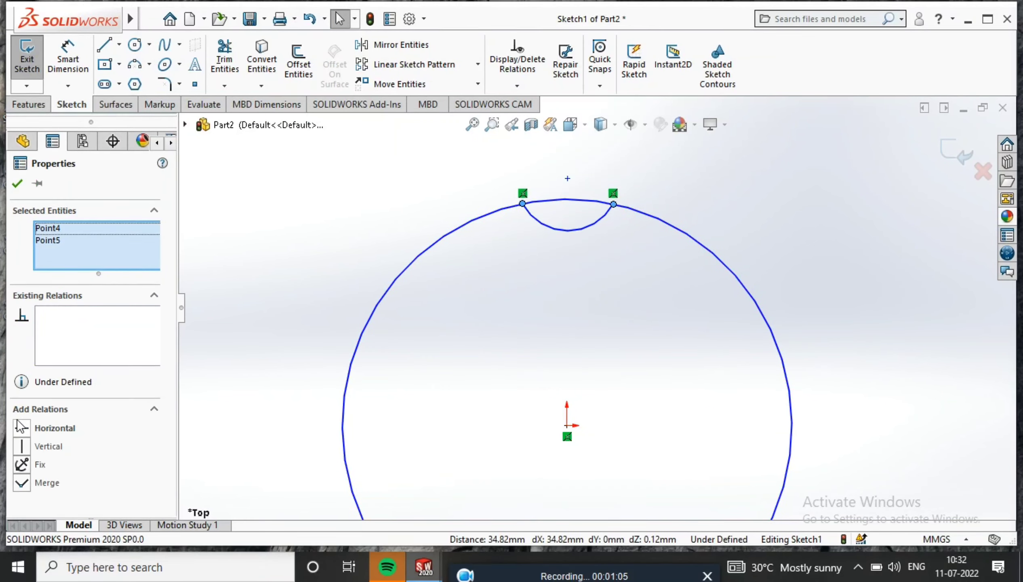
pyautogui.click(21, 427)
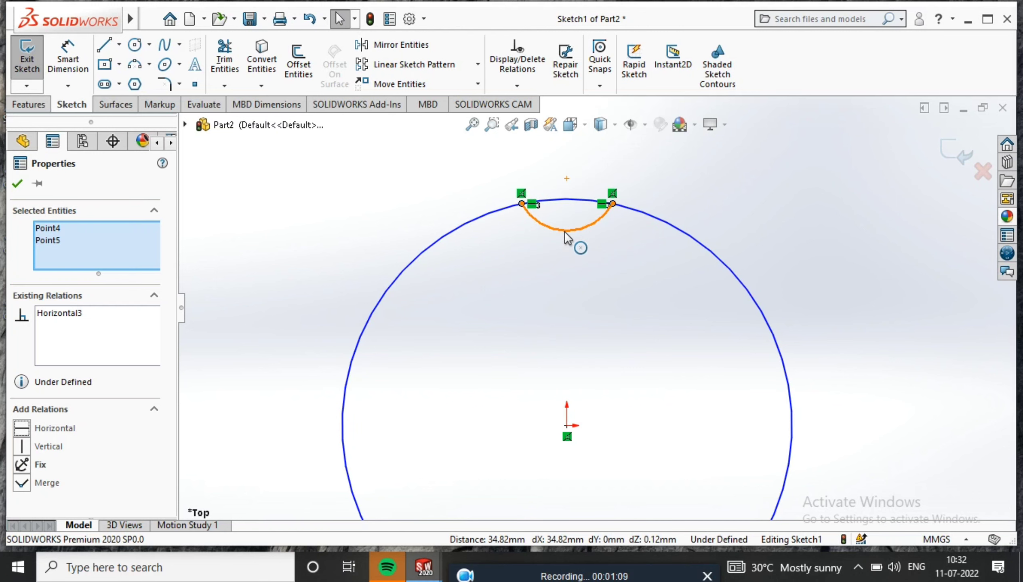
# Add a radius dimension to the small arc with Smart Dimension.
pyautogui.click(70, 61)
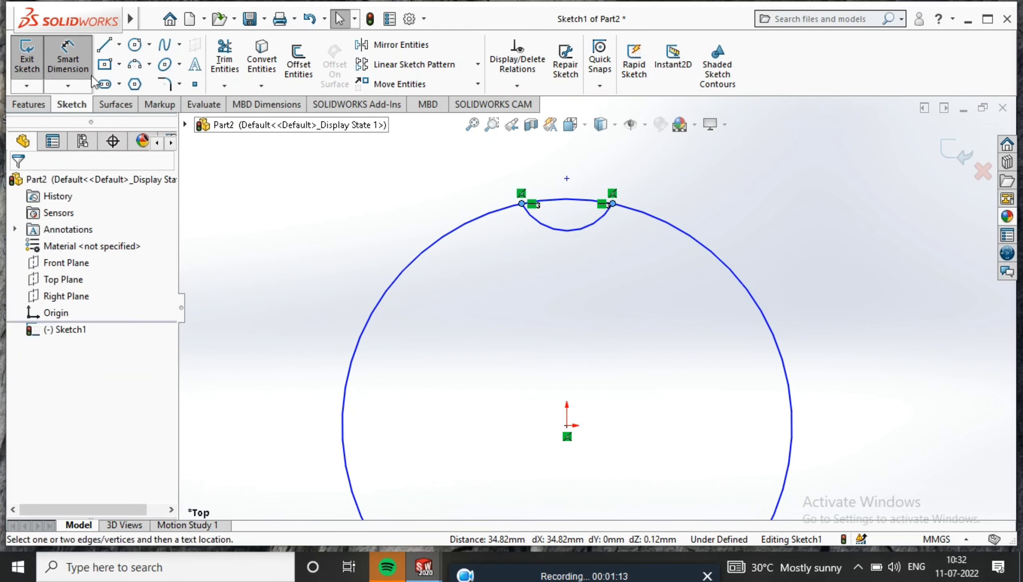
pyautogui.click(544, 230)
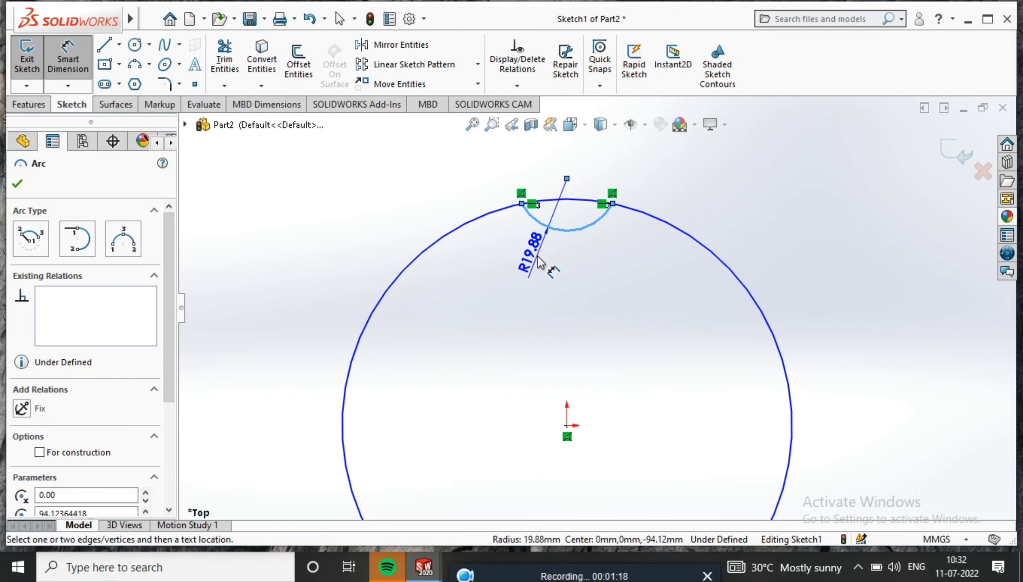
pyautogui.click(540, 261)
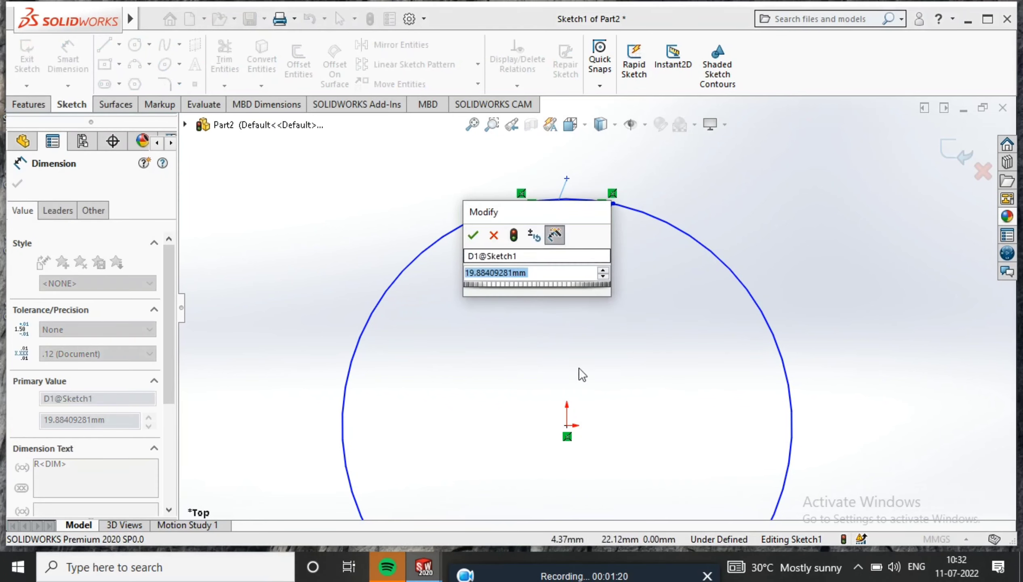
pyautogui.moveTo(599, 571); pyautogui.dragTo(598, 557)
pyautogui.moveTo(496, 562); pyautogui.dragTo(497, 549)
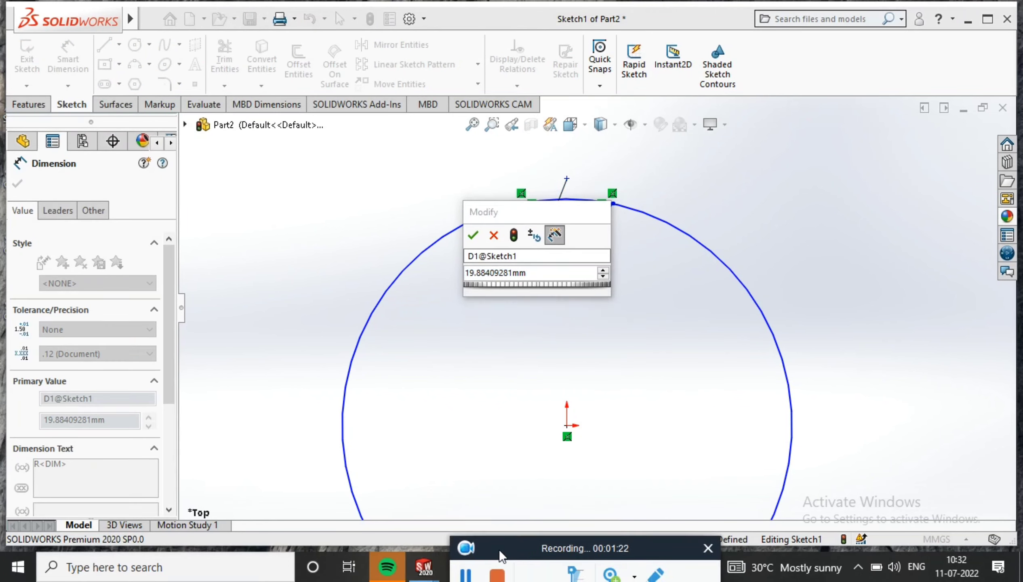
pyautogui.click(476, 578)
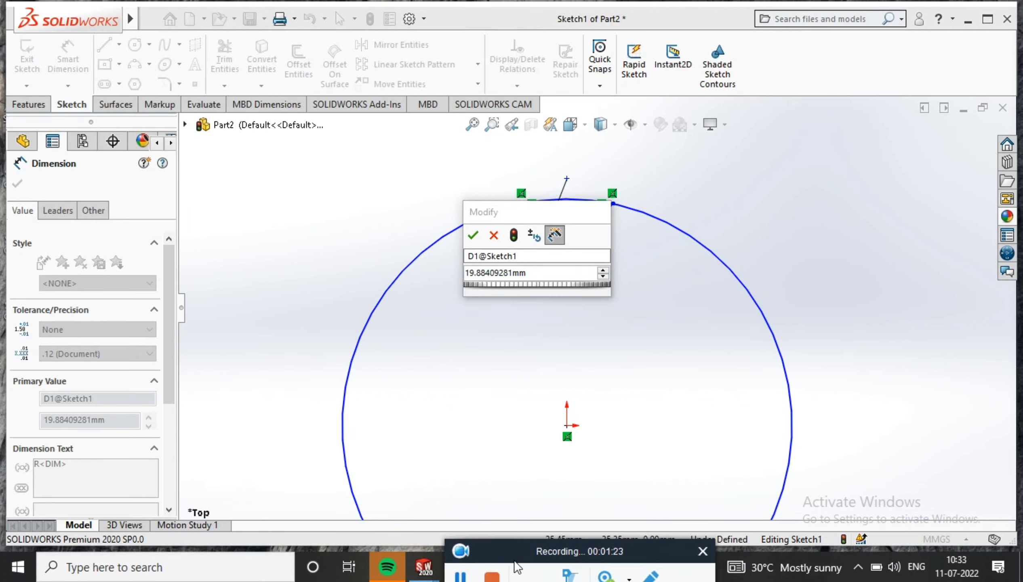
pyautogui.moveTo(517, 550); pyautogui.dragTo(518, 573)
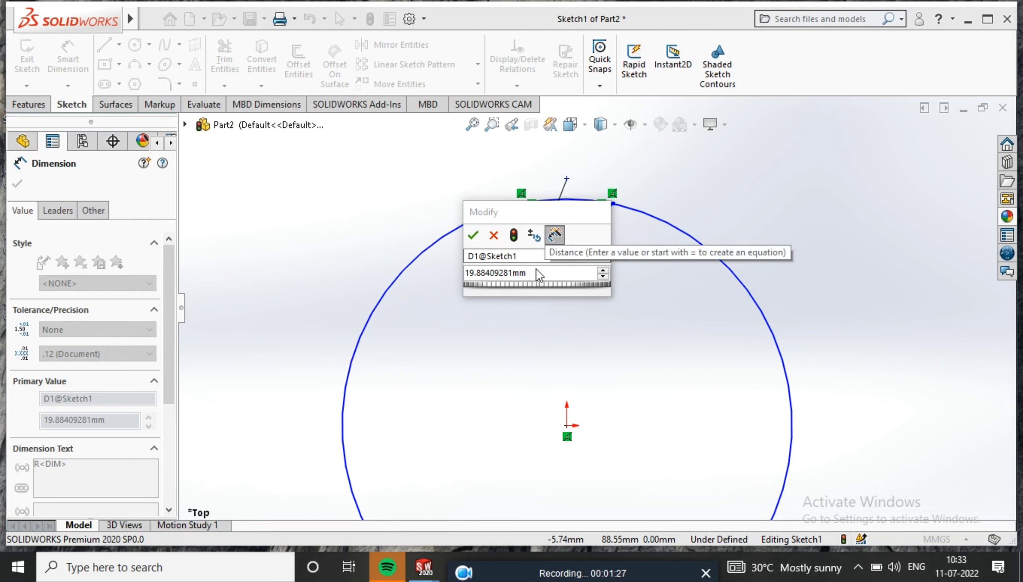
# Set the small arc's radius to 3 mm.
pyautogui.click(535, 269)
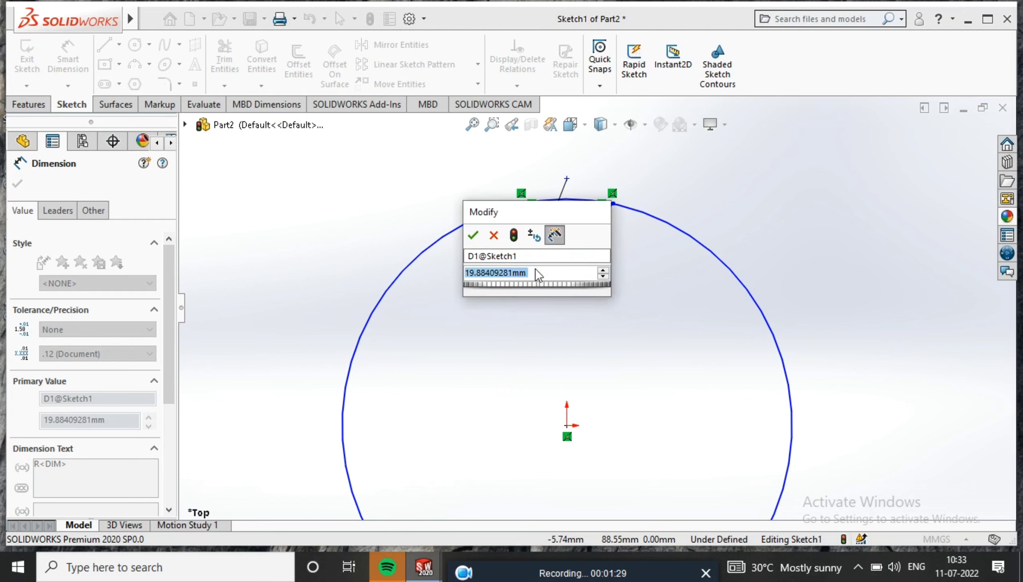
pyautogui.write('3')
pyautogui.click(674, 263)
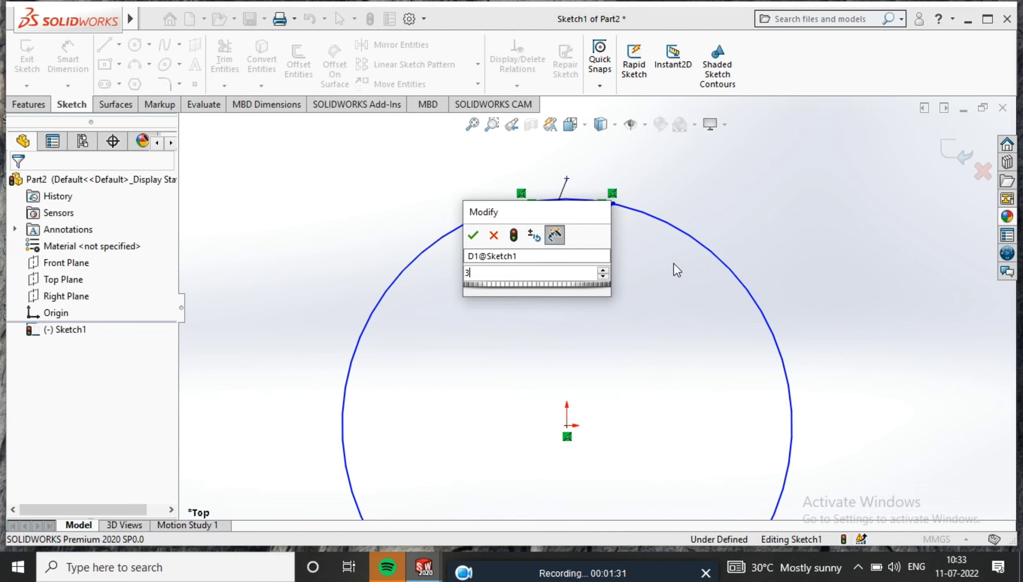
pyautogui.click(473, 238)
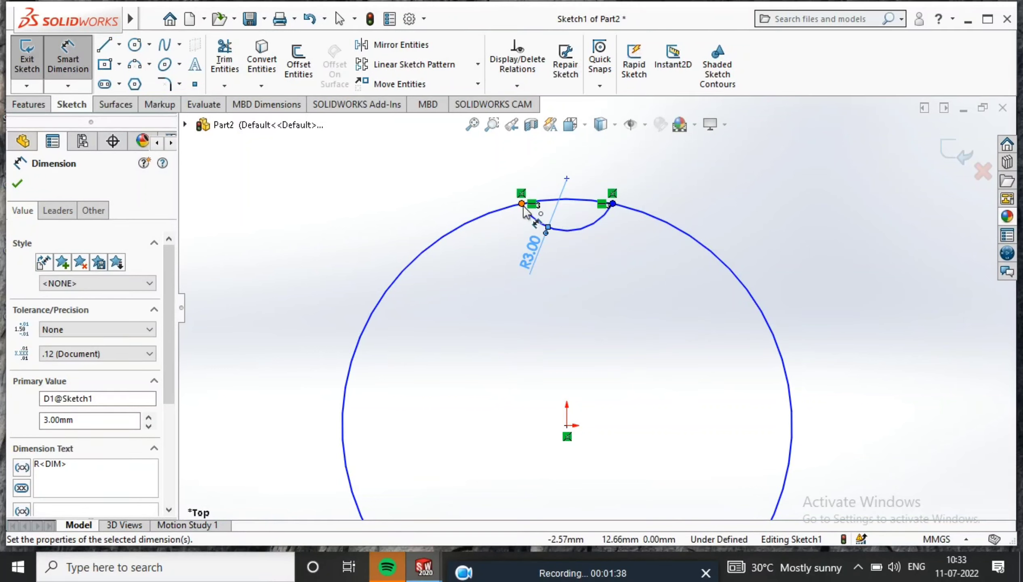
# Dimension the distance between the arc's two endpoints as 4.71 mm.
pyautogui.click(522, 204)
pyautogui.click(612, 205)
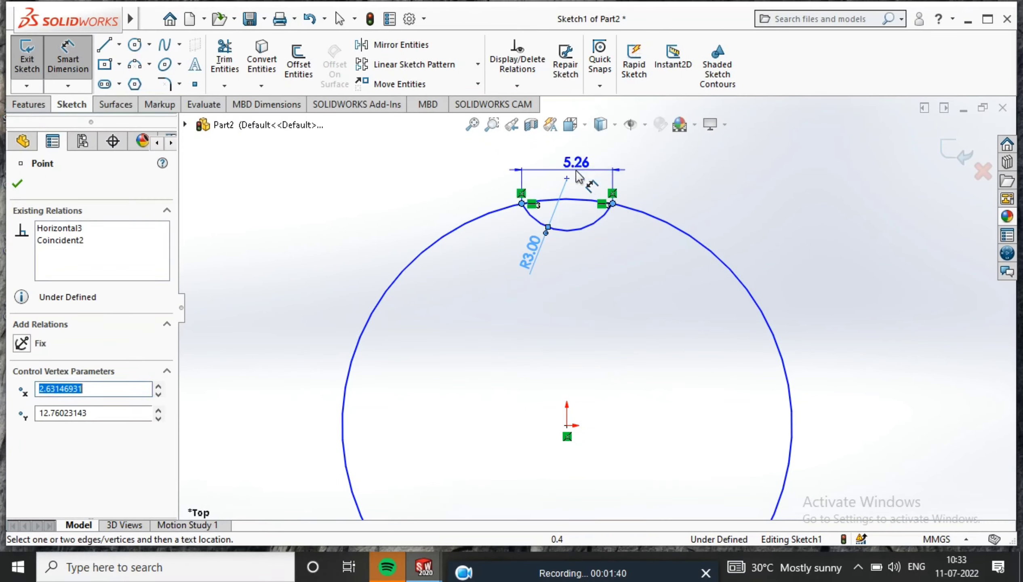
pyautogui.click(573, 170)
pyautogui.write('4.7')
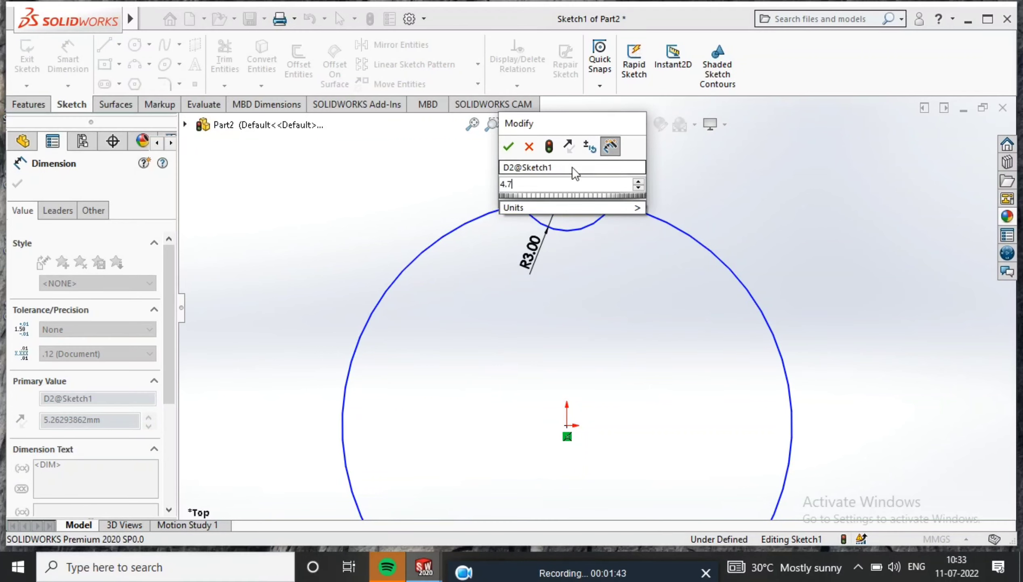
pyautogui.press('Return')
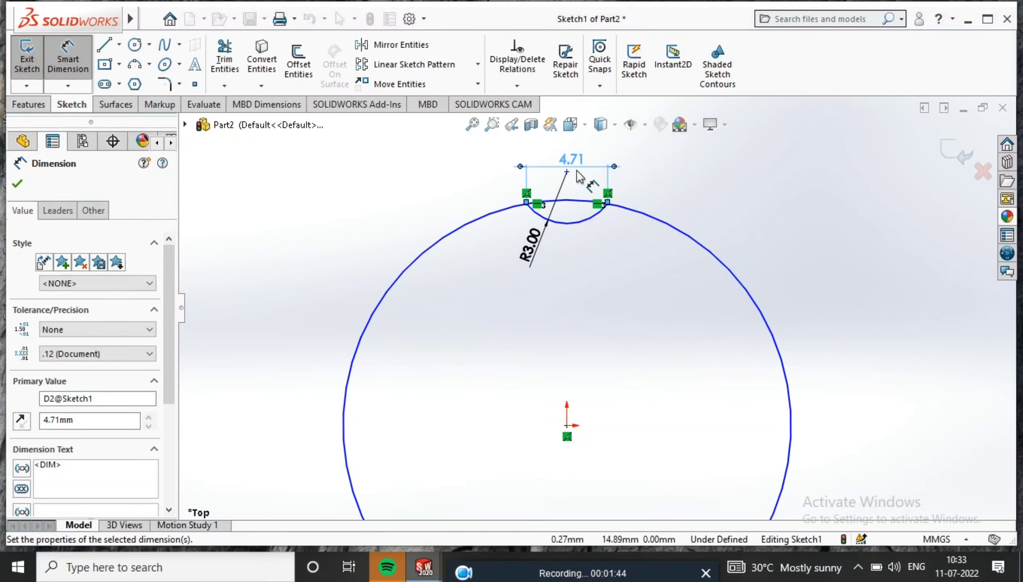
# Dimension the large circle's diameter as 30 mm and finish dimensioning.
pyautogui.click(679, 235)
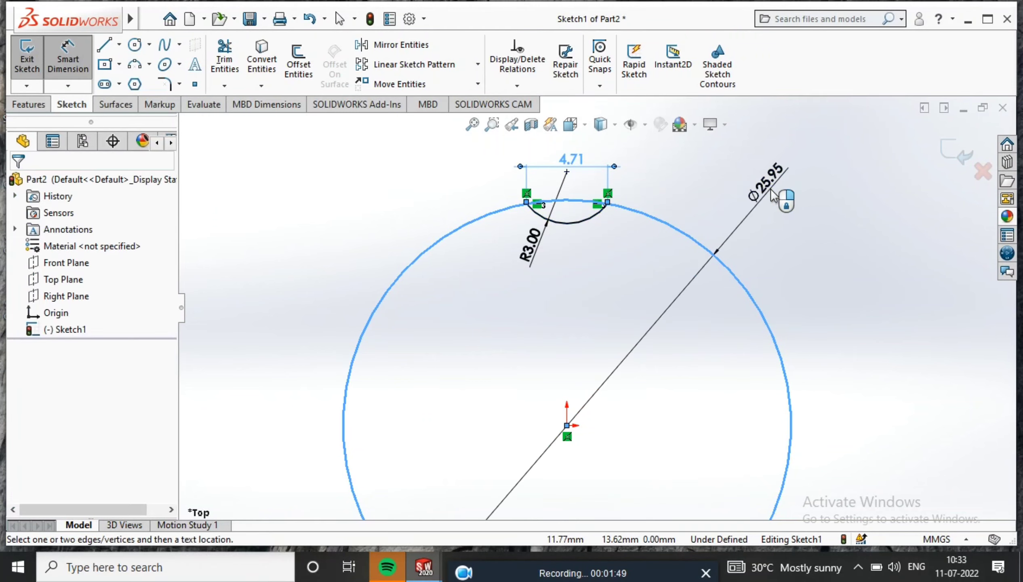
pyautogui.click(772, 188)
pyautogui.write('30')
pyautogui.press('Return')
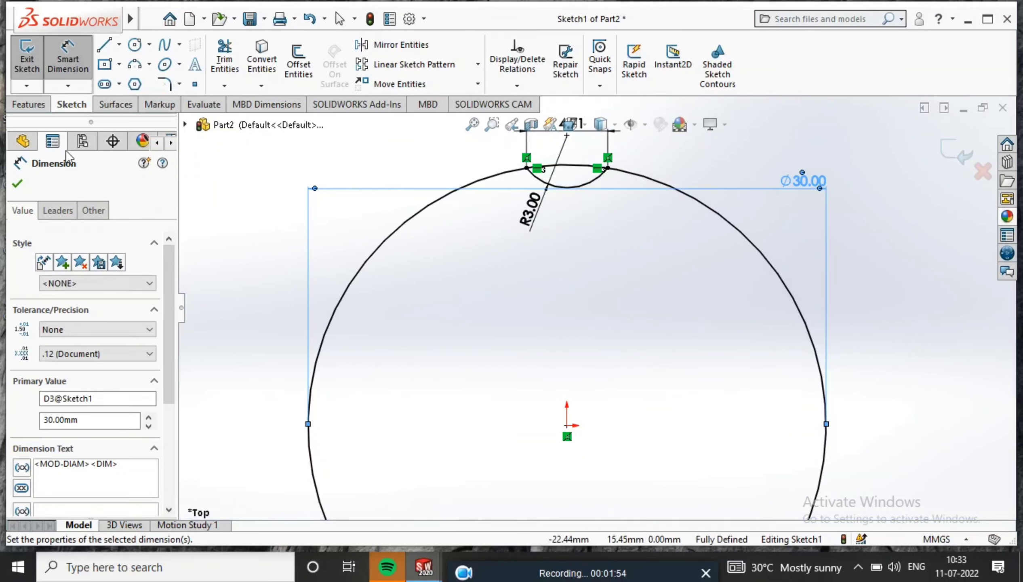
pyautogui.click(17, 183)
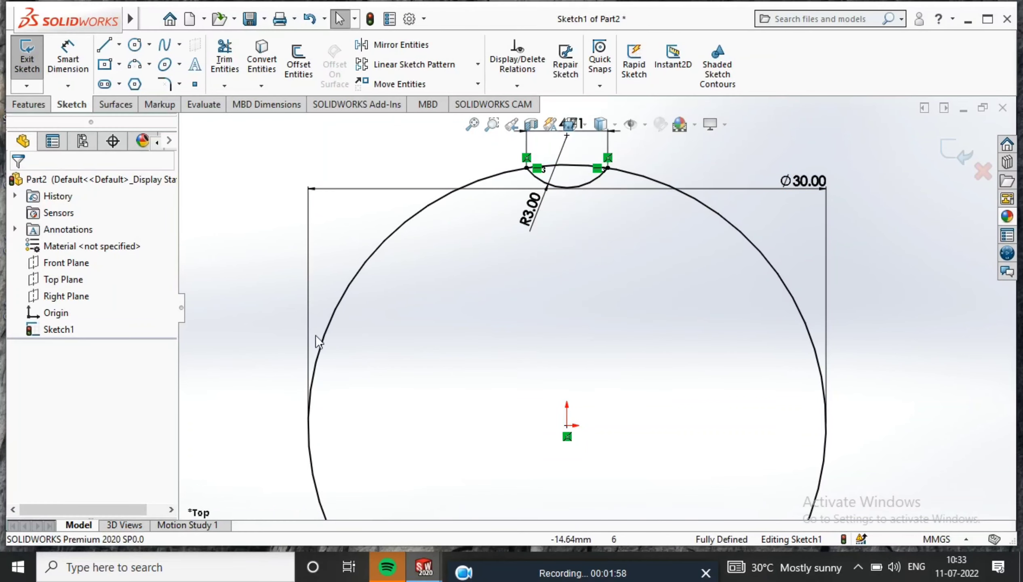
# Circular-pattern the small 3 mm arc about the origin with 20 equally spaced instances over 360 degrees.
pyautogui.scroll(4, 530, 274)
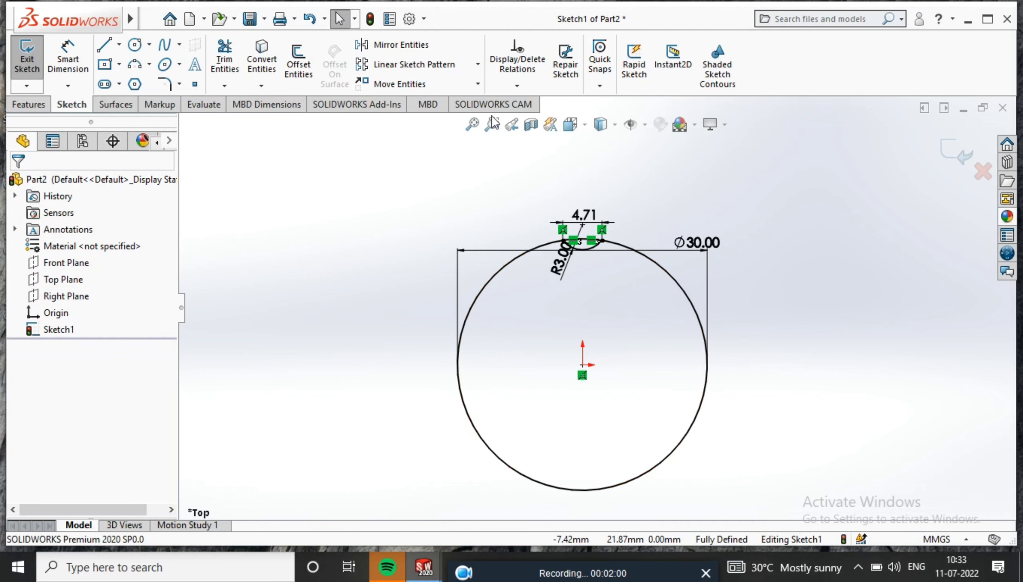
pyautogui.click(479, 71)
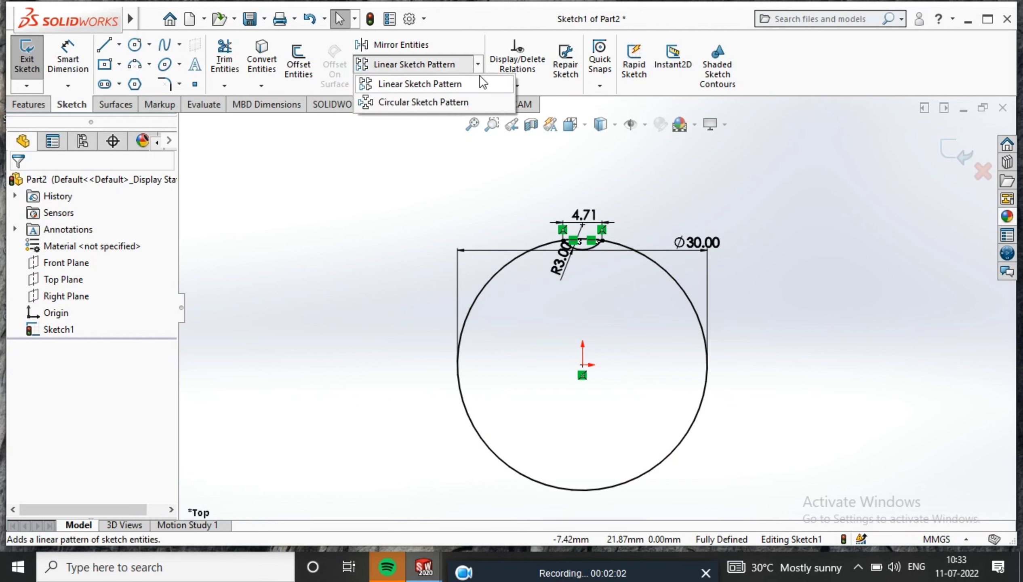
pyautogui.click(474, 98)
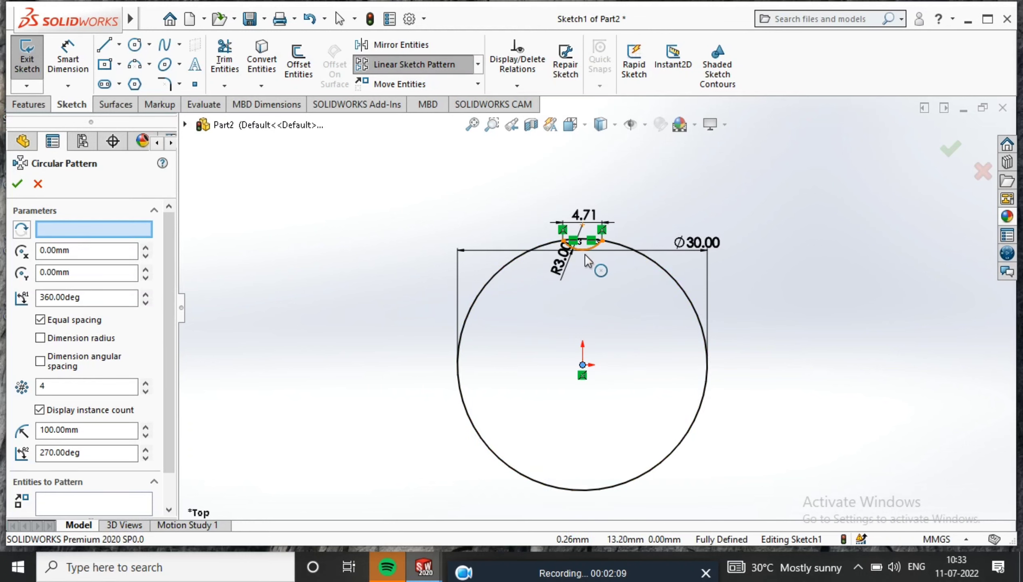
pyautogui.click(140, 501)
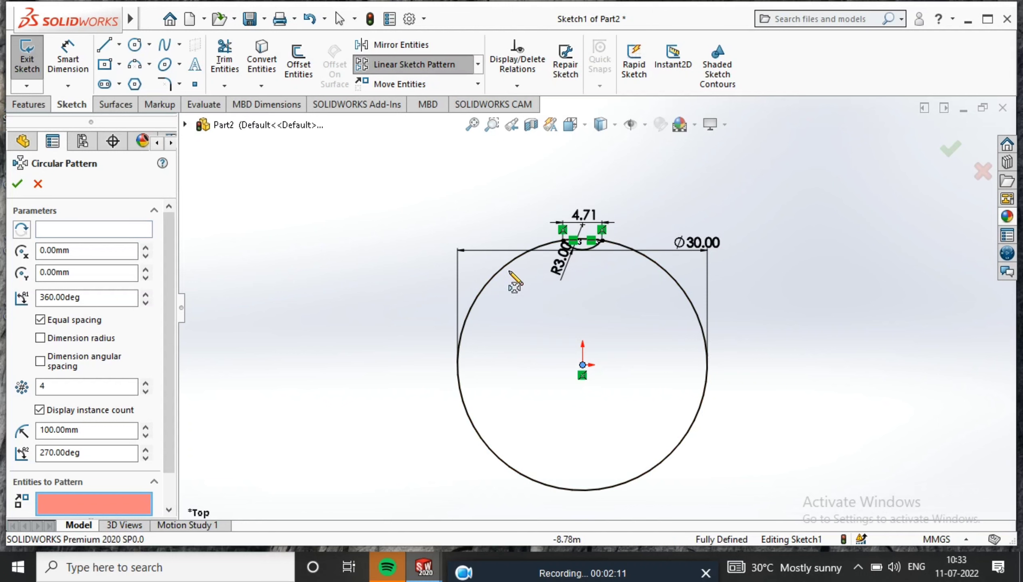
pyautogui.click(596, 252)
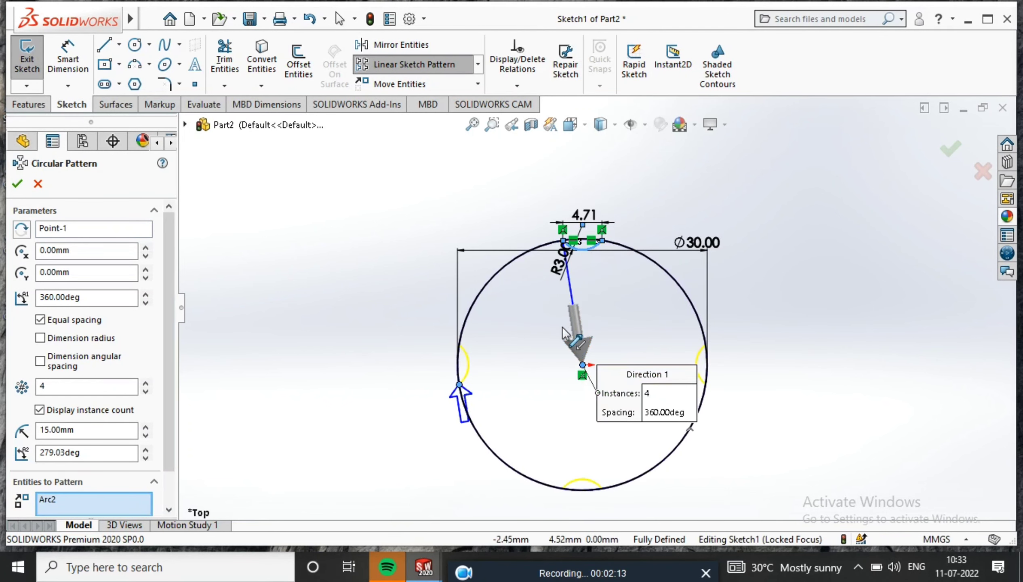
pyautogui.scroll(3, 617, 380)
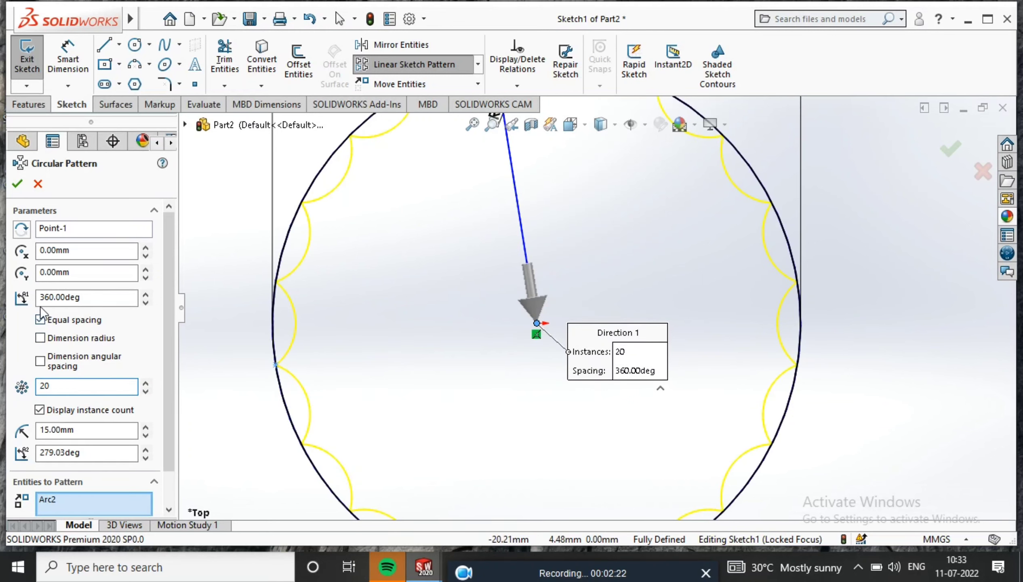
pyautogui.click(17, 182)
pyautogui.press('f')
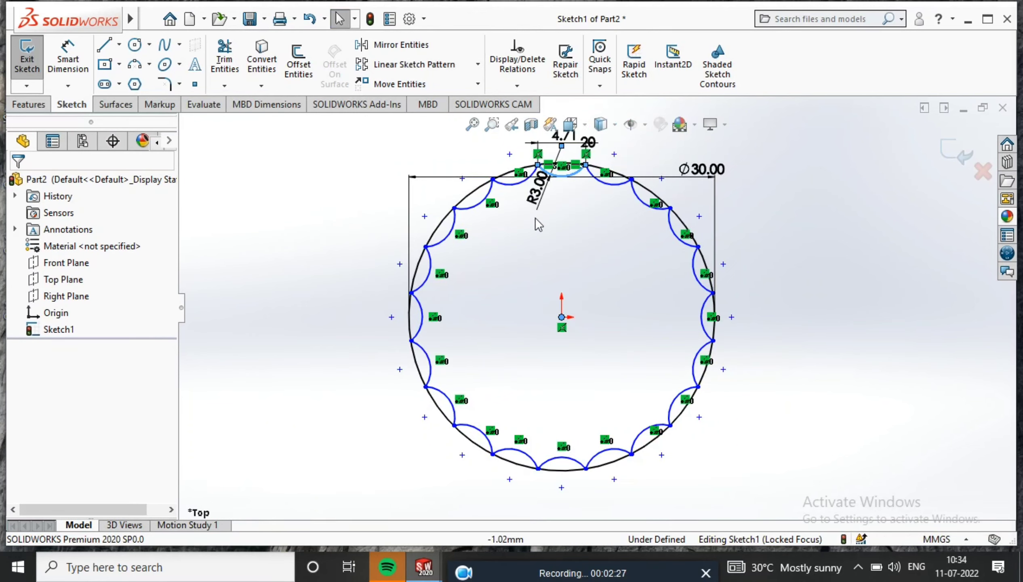
# Fully define the scalloped sketch using all entities in the sketch.
pyautogui.click(517, 87)
pyautogui.click(527, 139)
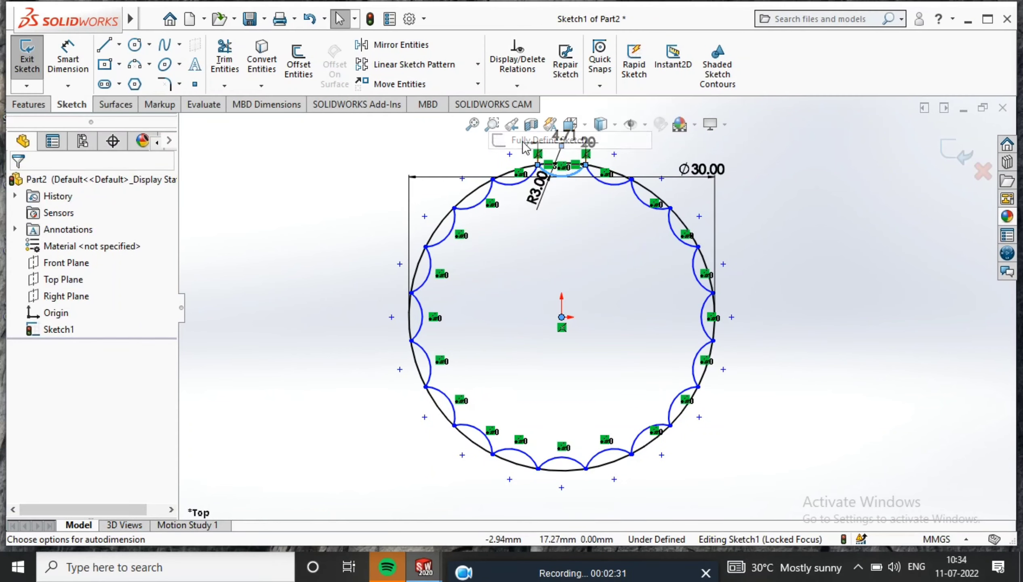
pyautogui.click(97, 259)
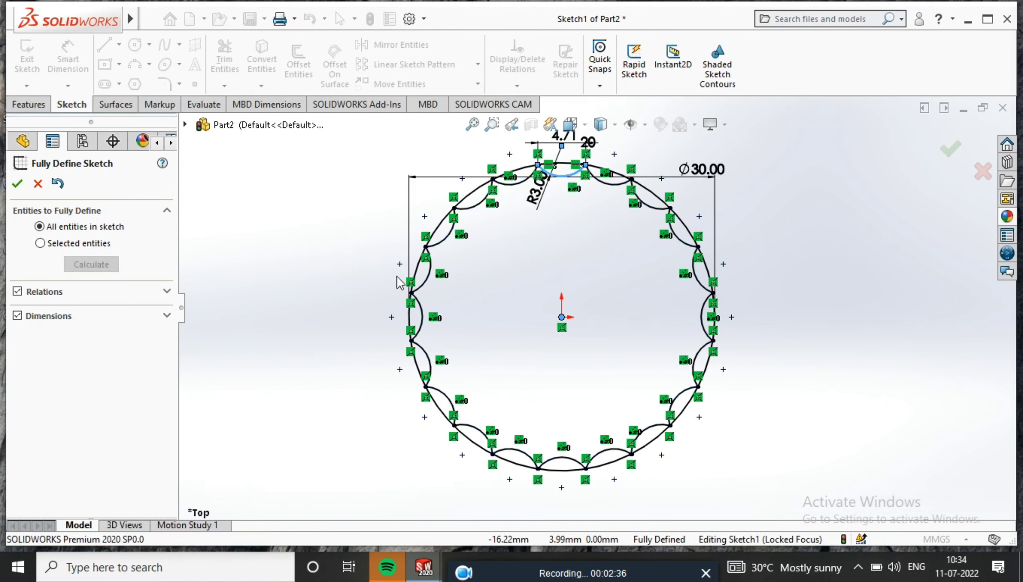
pyautogui.click(948, 150)
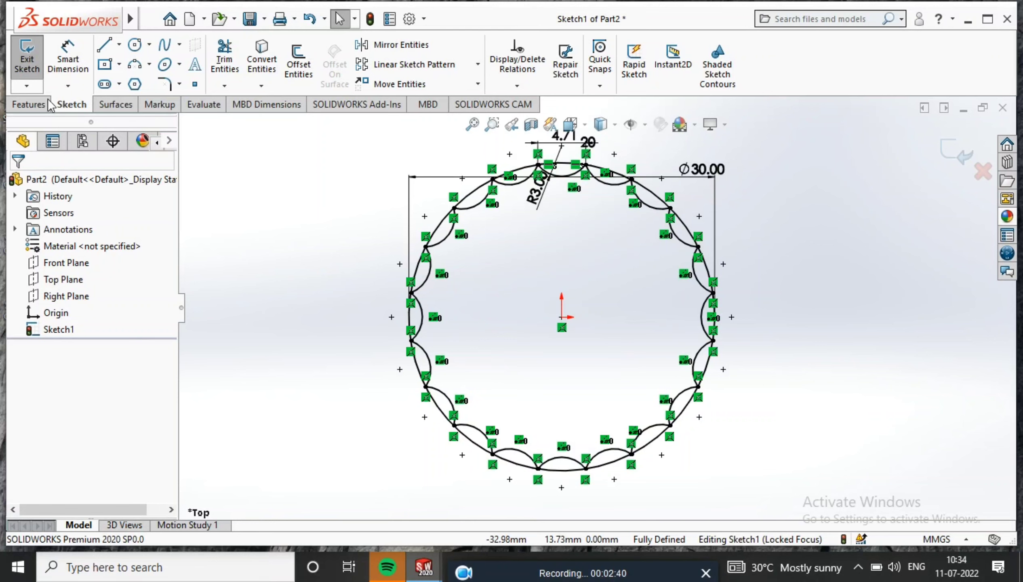
# Extrude the inner scalloped region of the sketch as a boss with a blind depth of 0.1 mm.
pyautogui.click(32, 105)
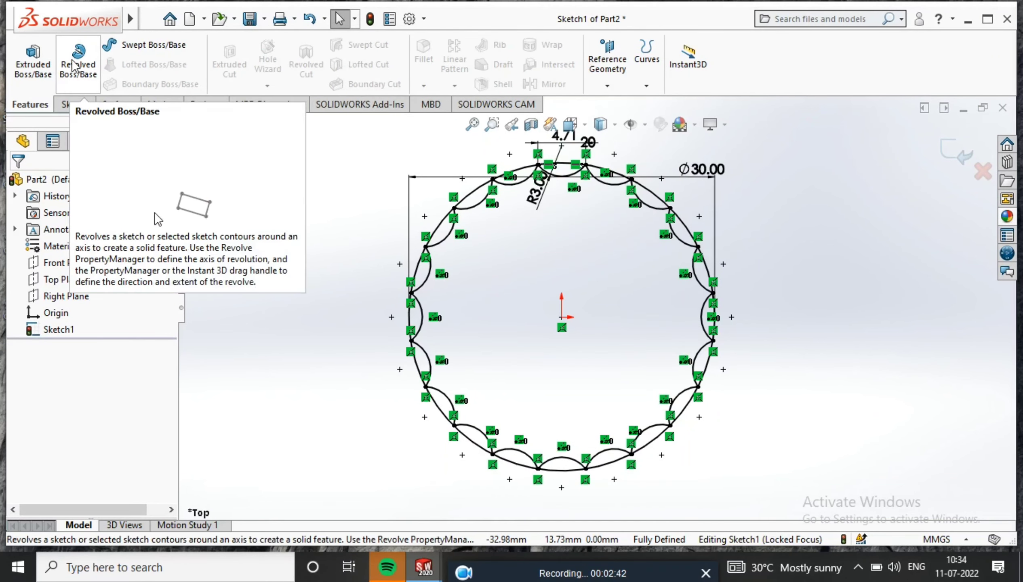
pyautogui.click(42, 66)
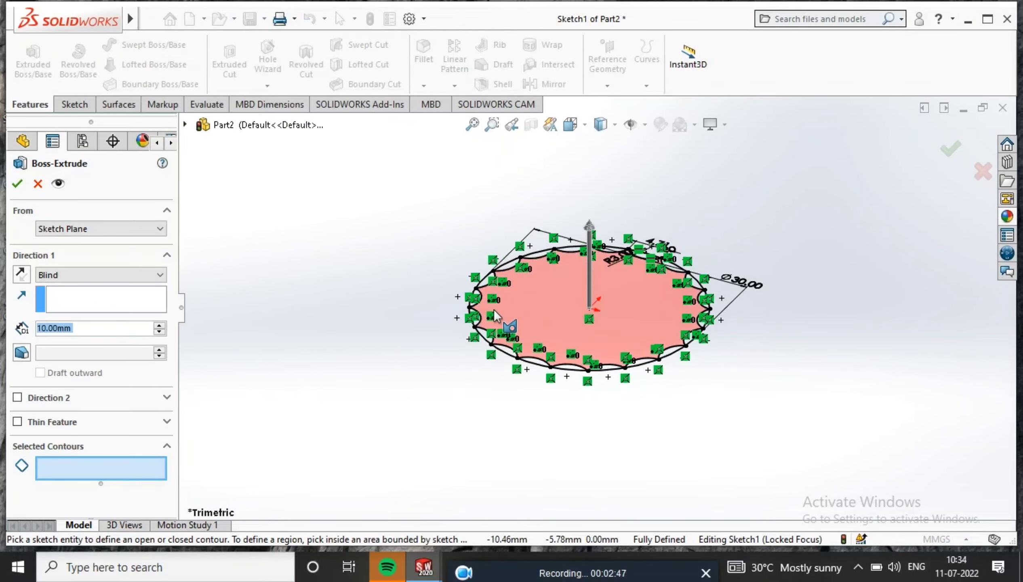
pyautogui.scroll(-5, 534, 344)
pyautogui.scroll(-5, 591, 349)
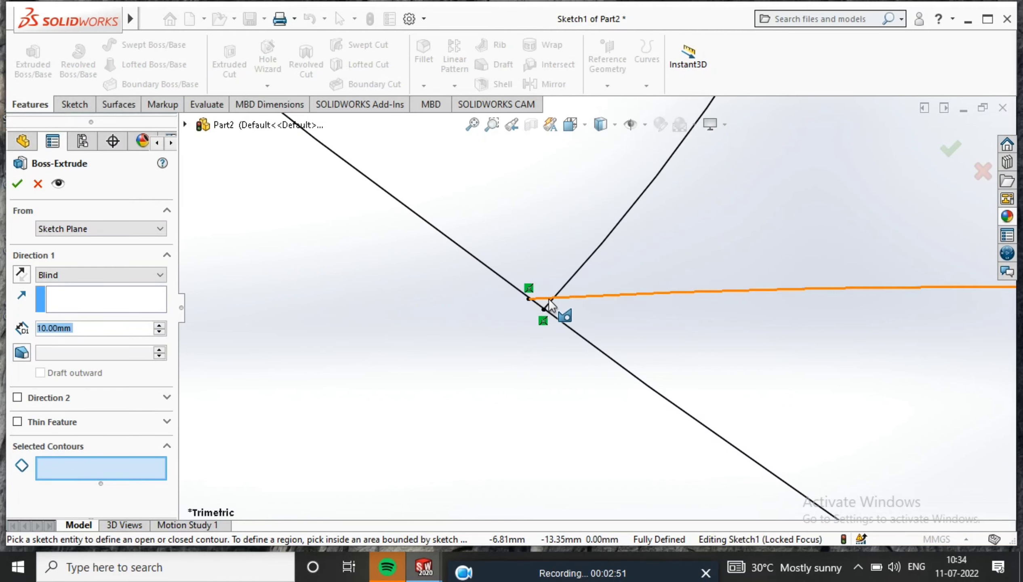
pyautogui.click(86, 322)
pyautogui.write('.1')
pyautogui.press('Return')
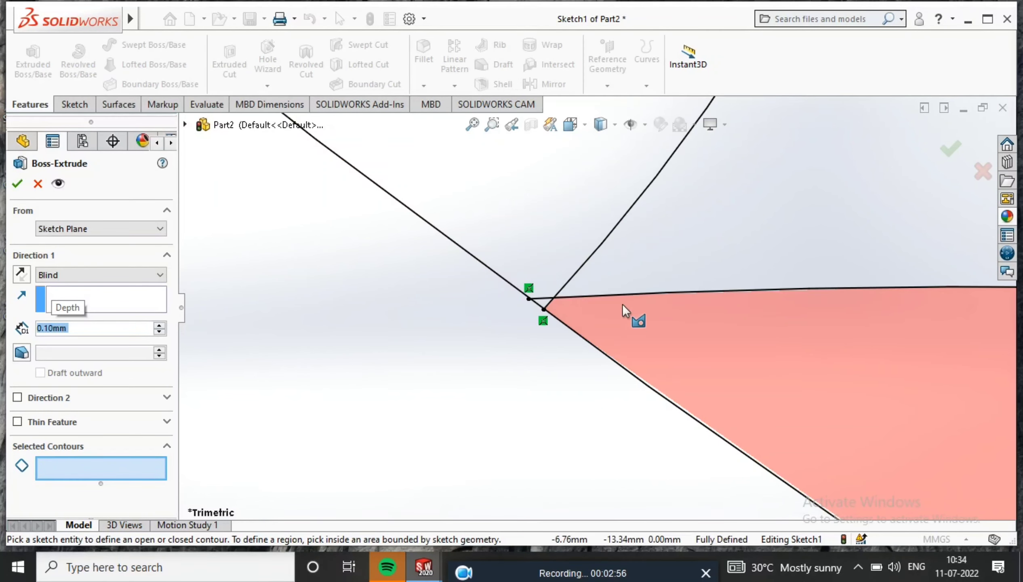
pyautogui.click(682, 253)
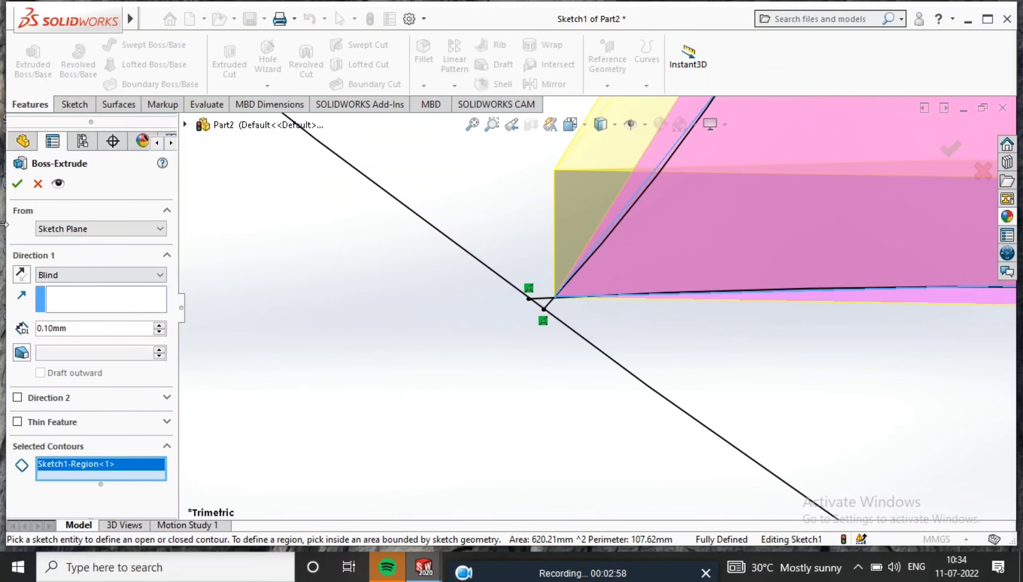
pyautogui.click(18, 186)
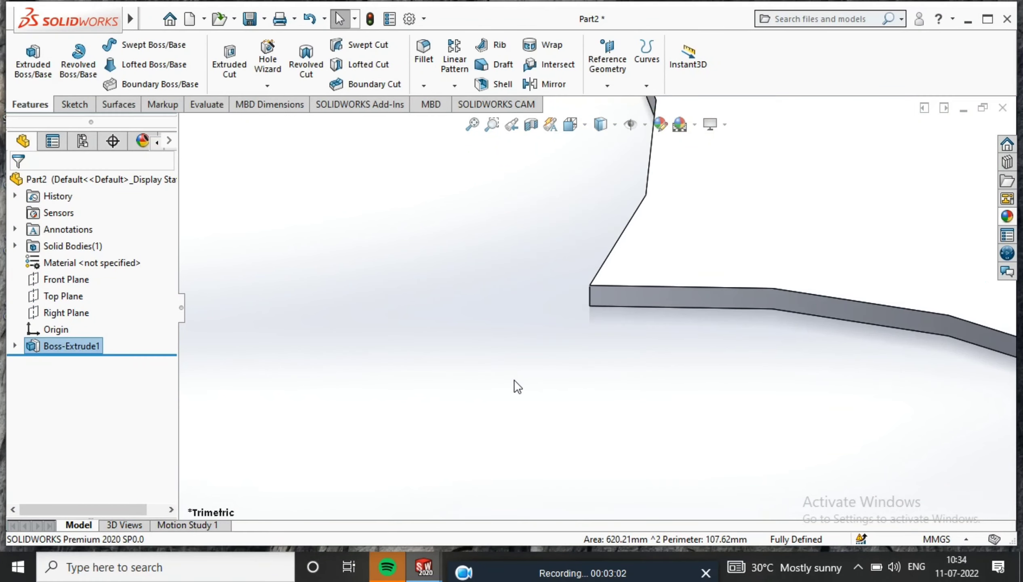
# Create a reference plane offset 4 mm from the flat face of the scalloped disc.
pyautogui.scroll(10, 520, 430)
pyautogui.moveTo(873, 304); pyautogui.dragTo(827, 377, button='middle')
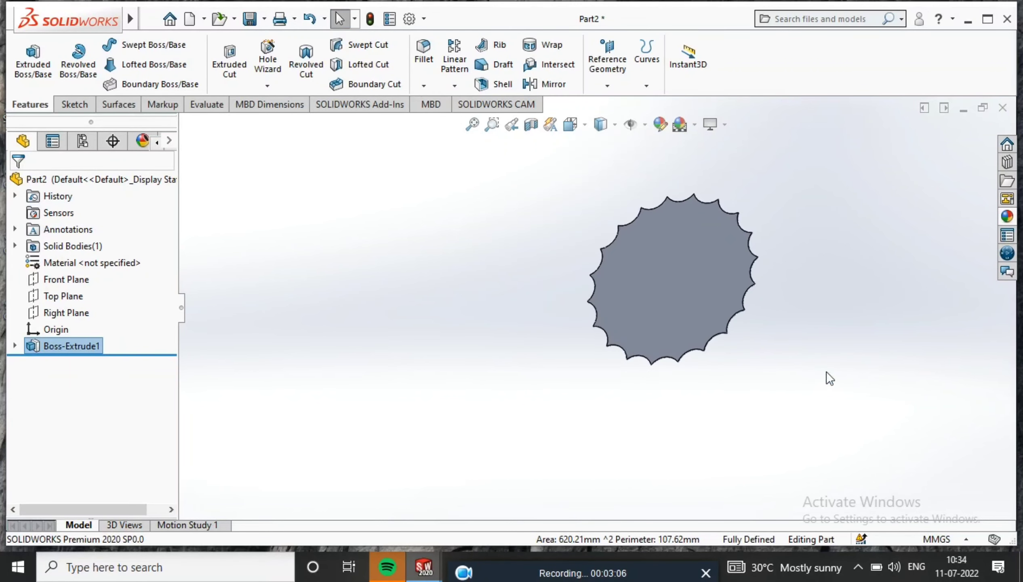
pyautogui.click(686, 254)
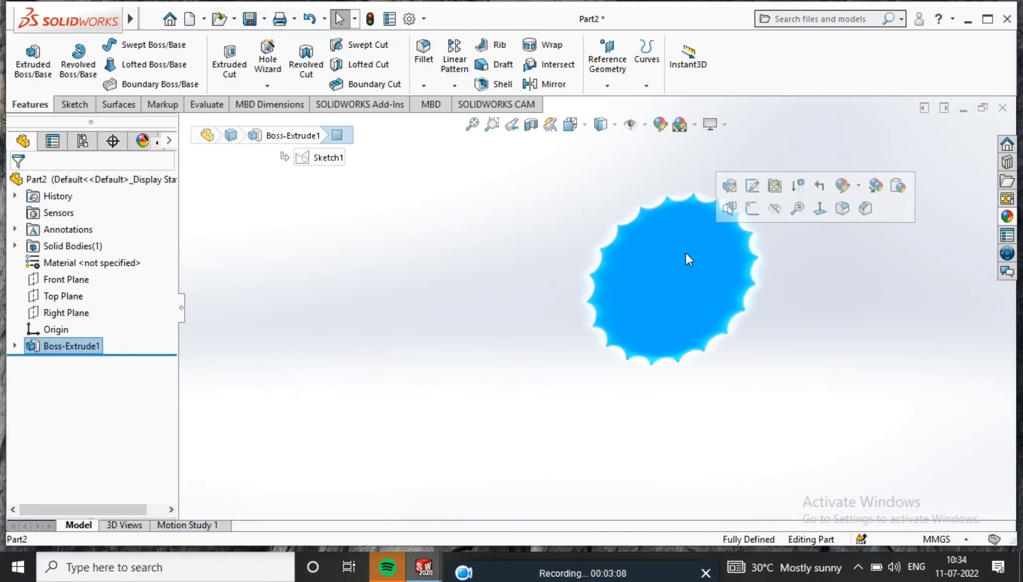
pyautogui.click(616, 83)
pyautogui.click(617, 101)
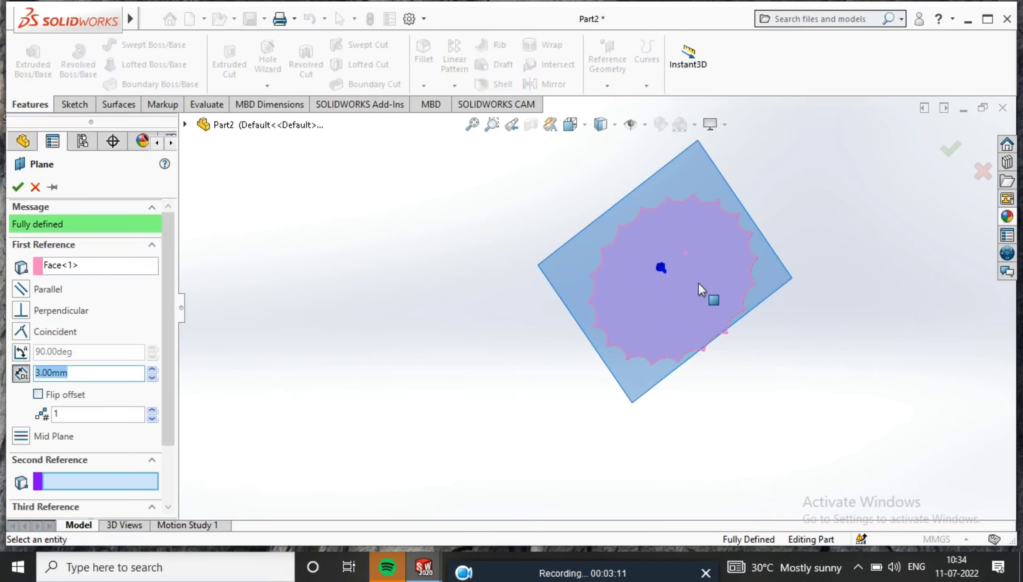
pyautogui.moveTo(664, 274); pyautogui.dragTo(596, 247, button='middle')
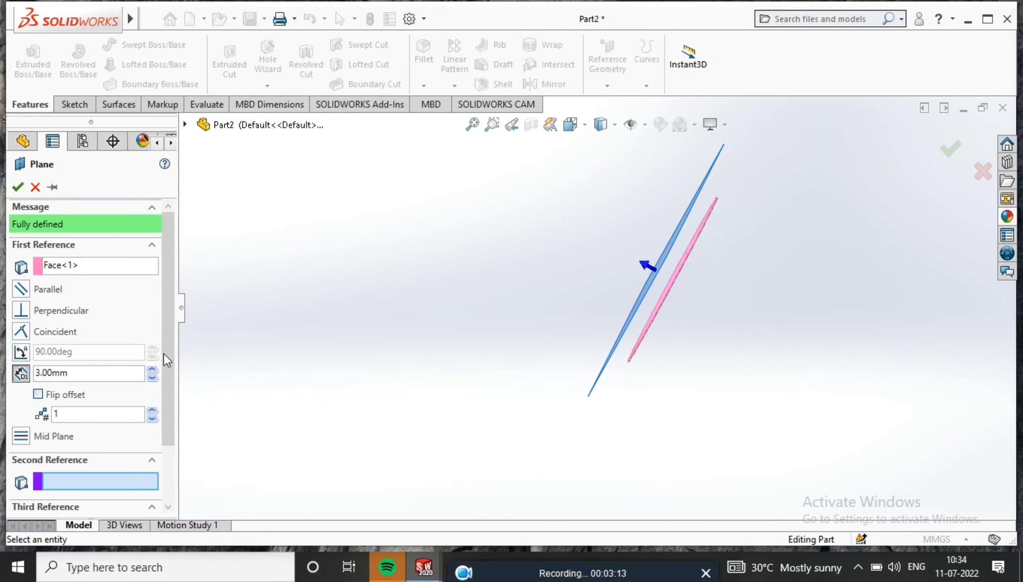
pyautogui.click(77, 375)
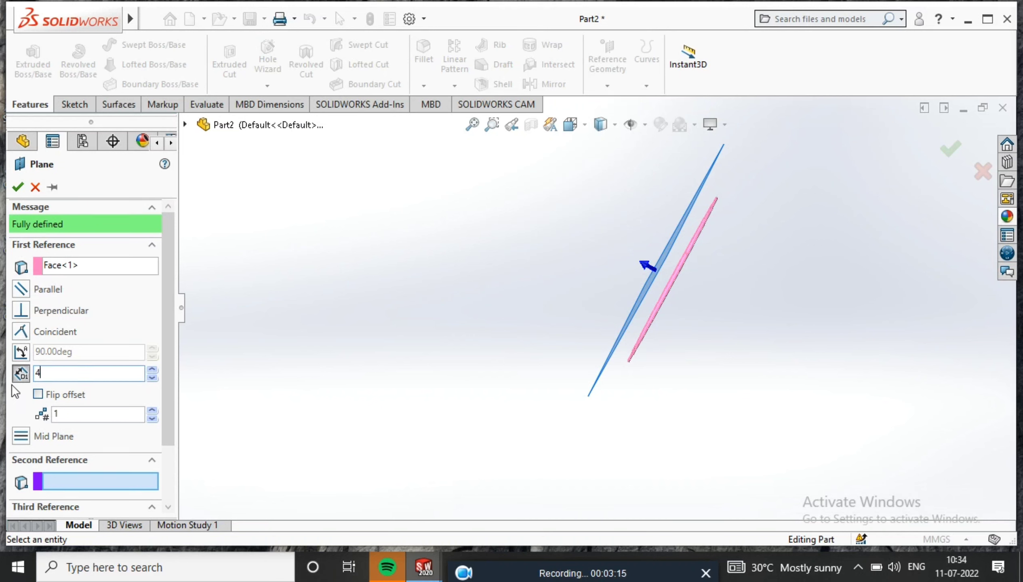
pyautogui.press('Return')
pyautogui.moveTo(527, 269); pyautogui.dragTo(638, 201, button='middle')
pyautogui.rightClick(650, 193)
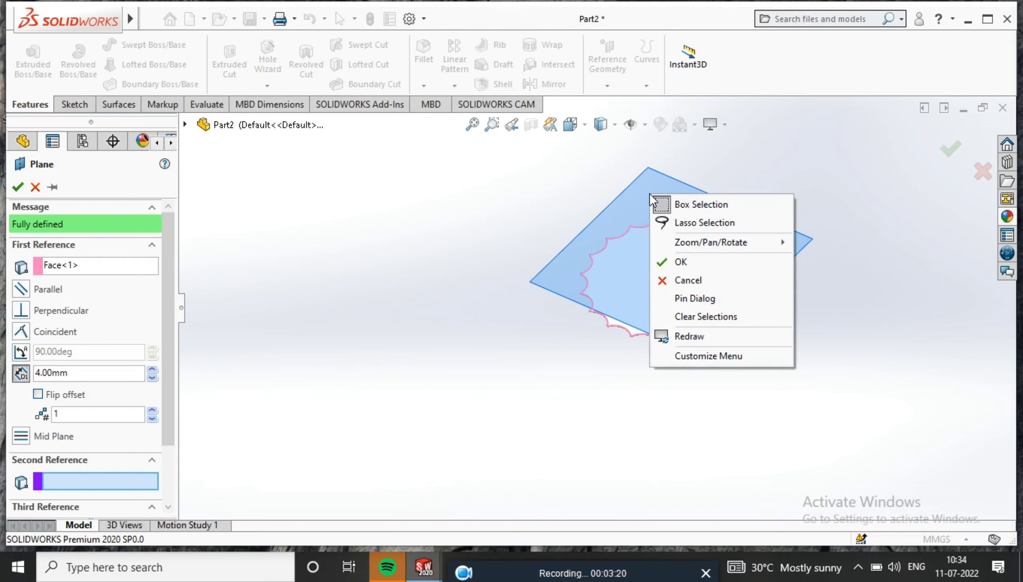
pyautogui.click(690, 132)
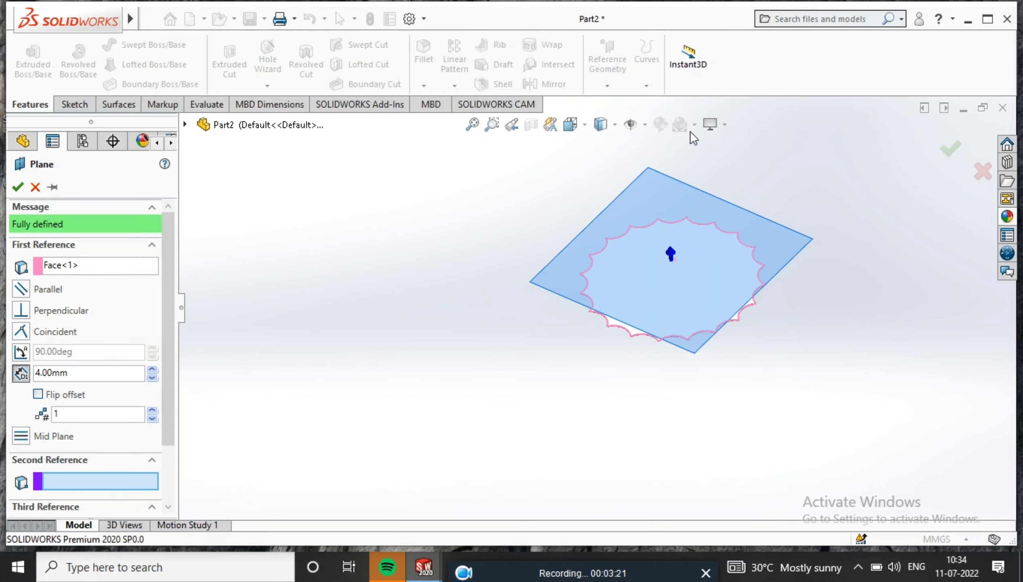
pyautogui.click(940, 152)
# Orient the view normal to the offset plane and hide the plane.
pyautogui.rightClick(690, 191)
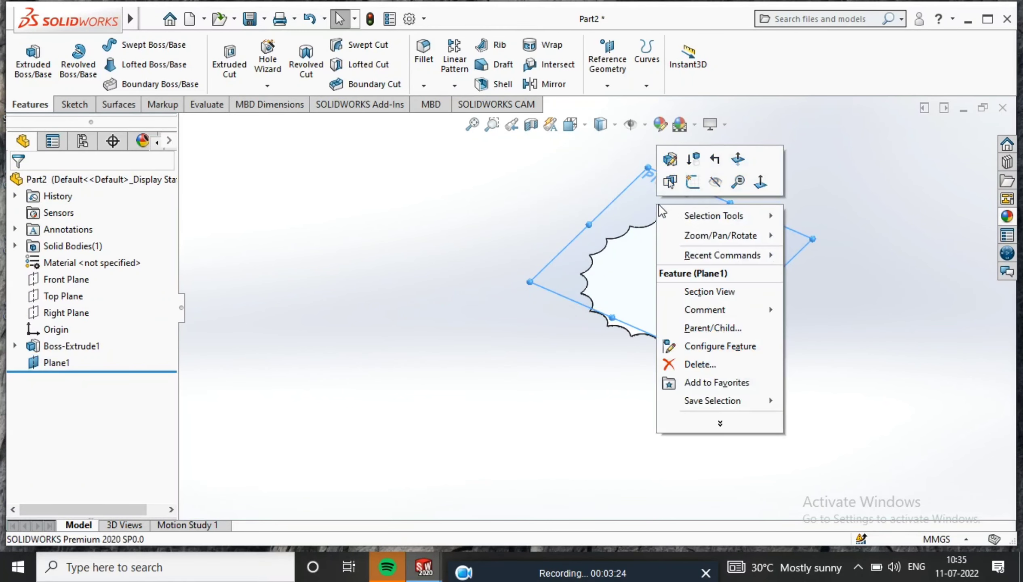
pyautogui.click(755, 180)
pyautogui.rightClick(755, 178)
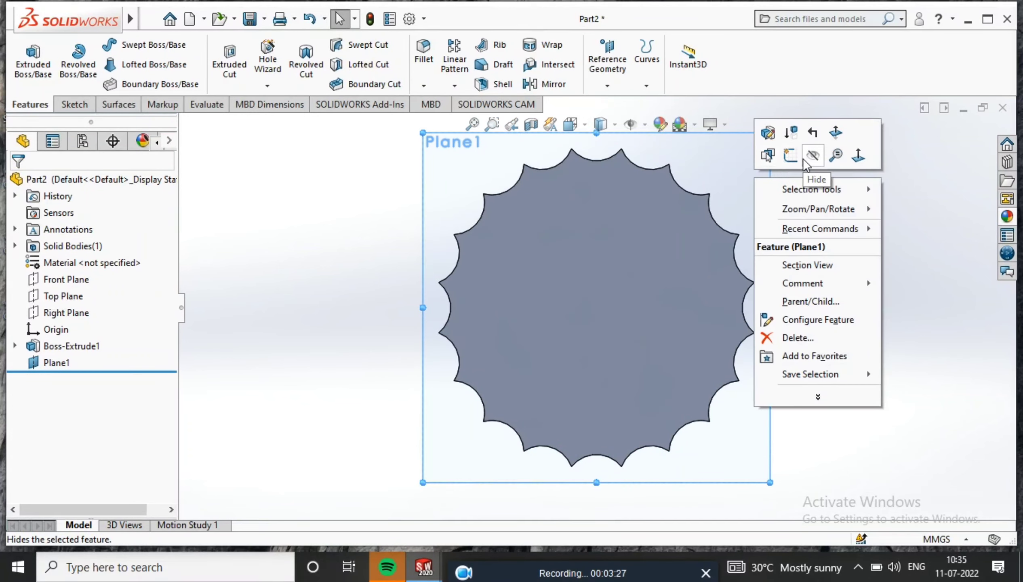
pyautogui.click(803, 158)
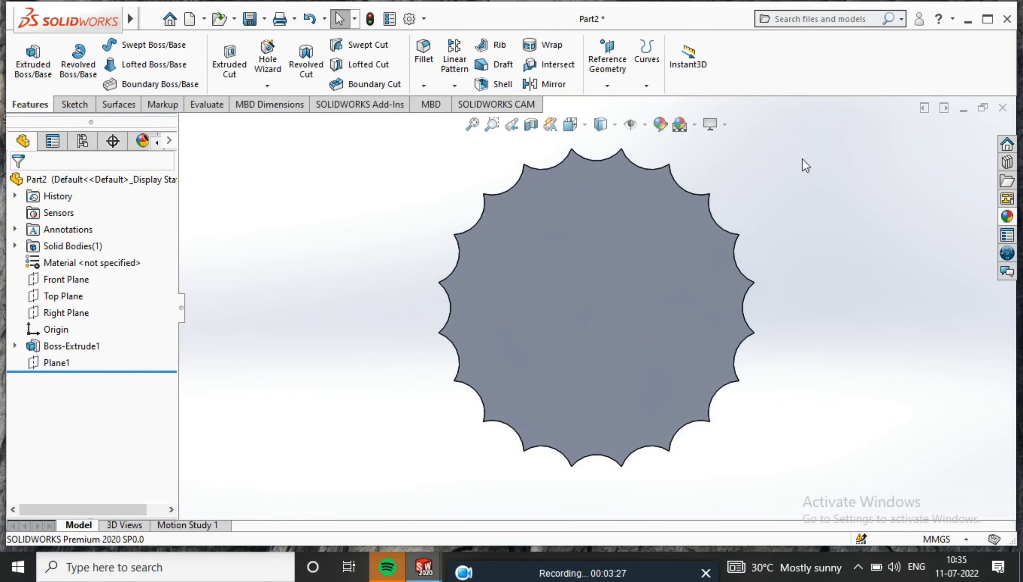
# Start a sketch on the offset plane and draw a circle centred on the origin, about 36 mm in diameter.
pyautogui.click(59, 361)
pyautogui.rightClick(493, 146)
pyautogui.click(527, 127)
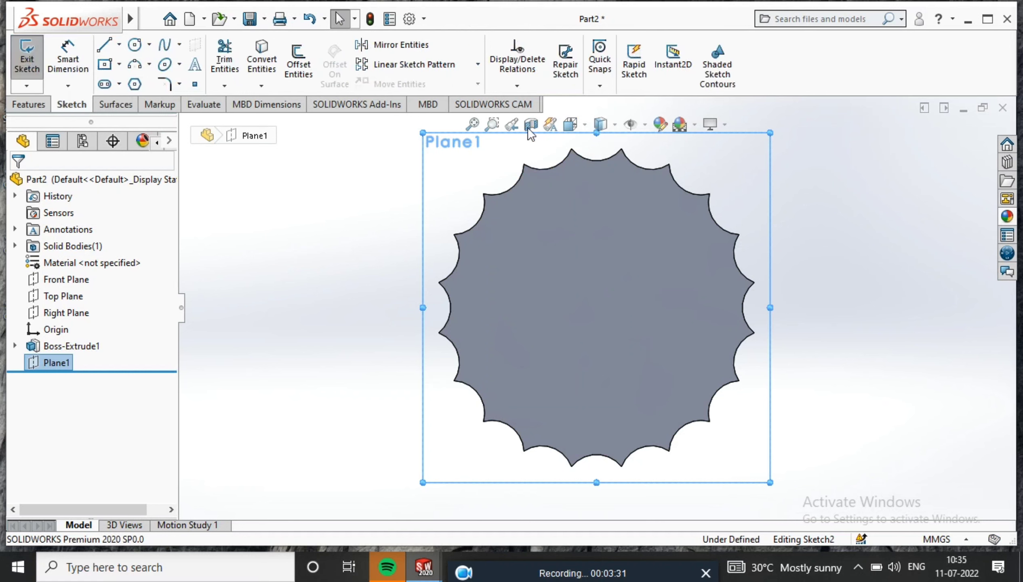
pyautogui.click(136, 45)
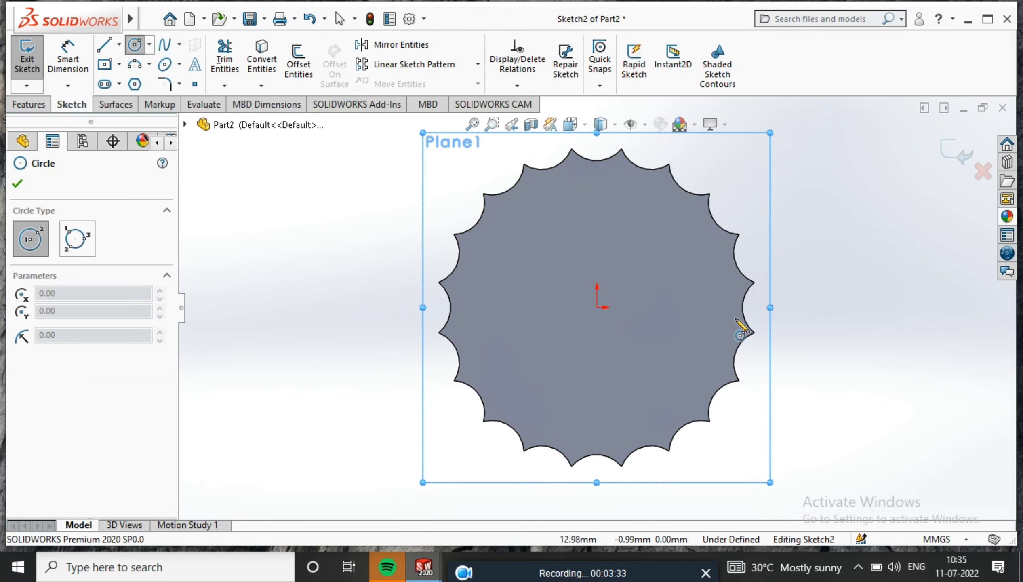
pyautogui.click(596, 307)
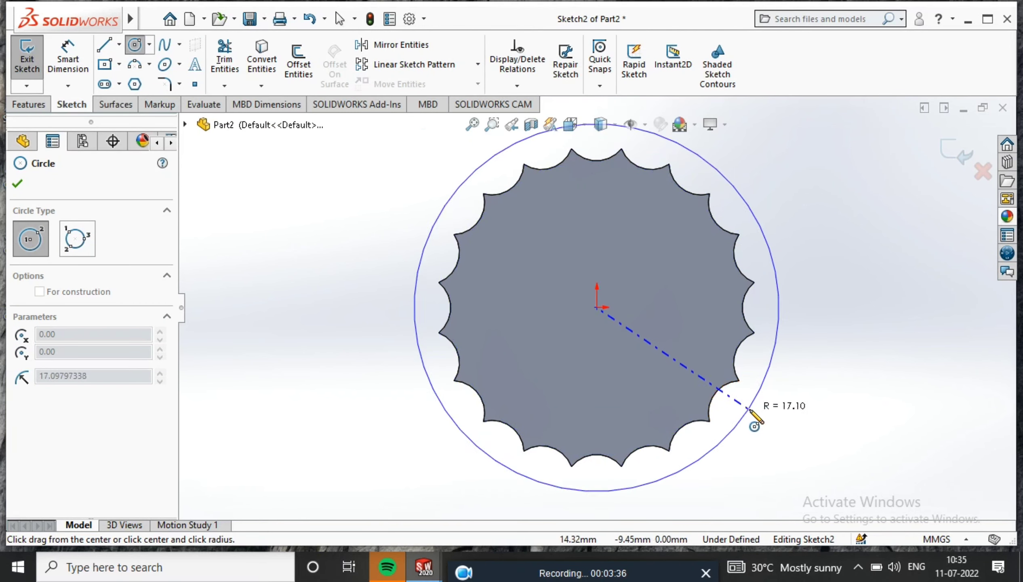
pyautogui.click(764, 410)
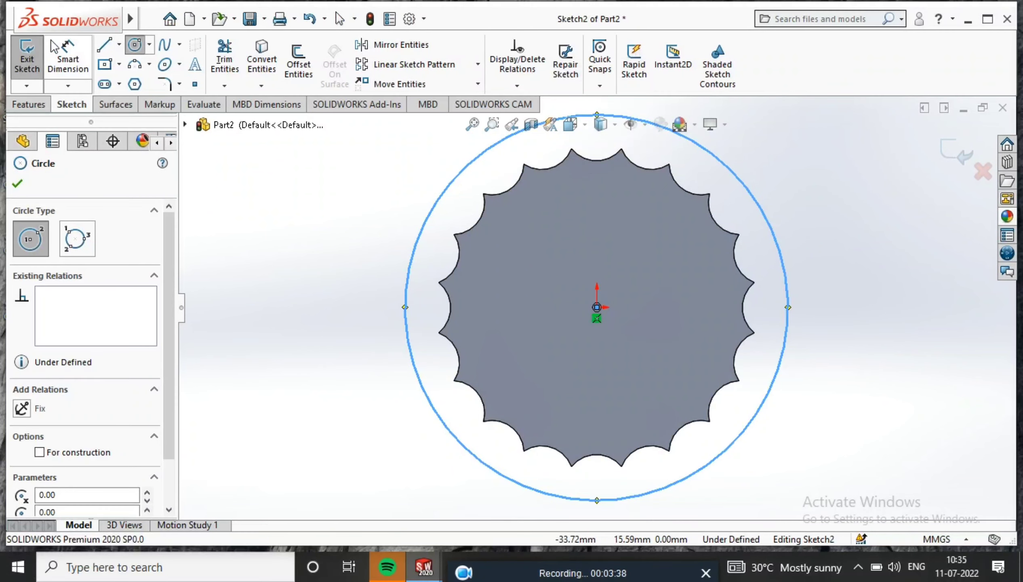
# Dimension the circle's diameter as 26.5 mm and exit the sketch.
pyautogui.click(68, 61)
pyautogui.click(768, 211)
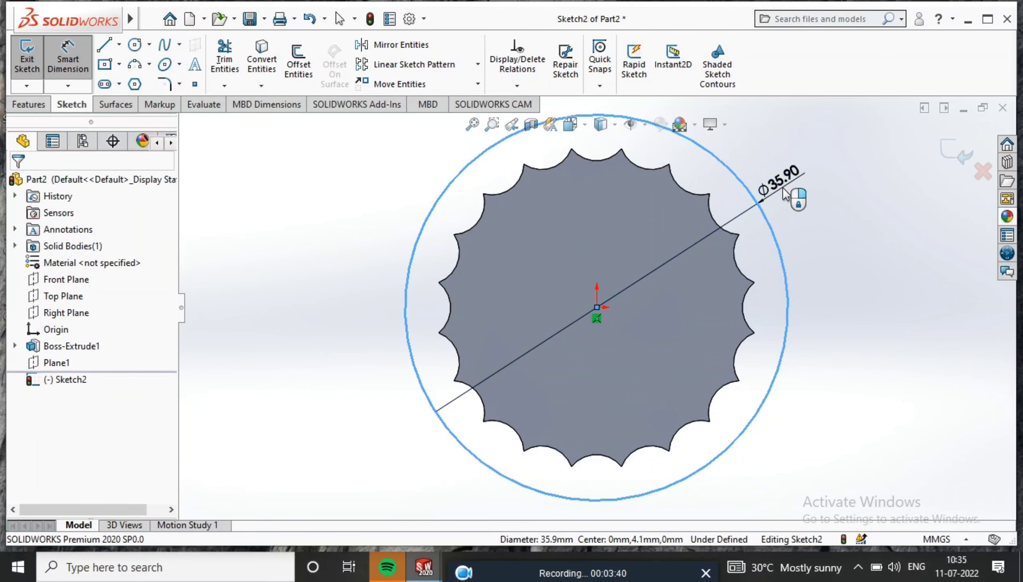
pyautogui.click(784, 194)
pyautogui.write('26.5')
pyautogui.press('Return')
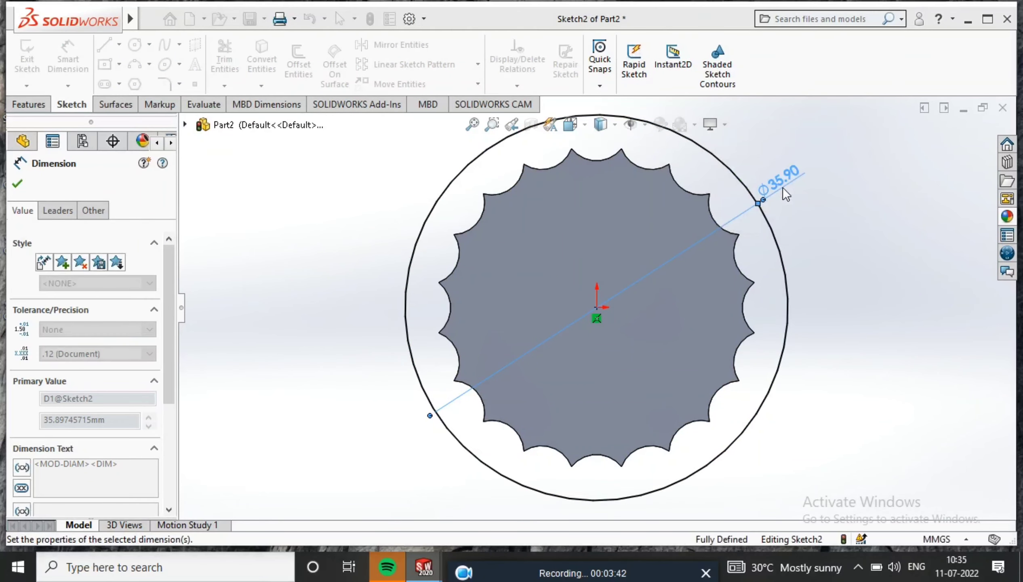
pyautogui.click(954, 164)
# Sketch on the scalloped disc's flat face, convert its scalloped outline into sketch entities, and exit the sketch.
pyautogui.click(636, 240)
pyautogui.moveTo(636, 240); pyautogui.dragTo(589, 230, button='middle')
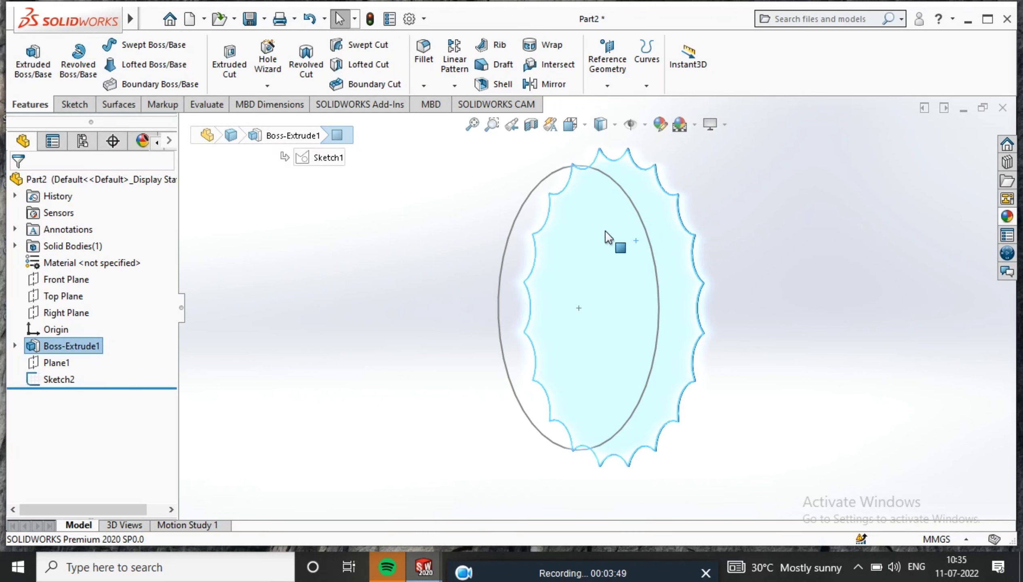
pyautogui.rightClick(667, 225)
pyautogui.click(679, 197)
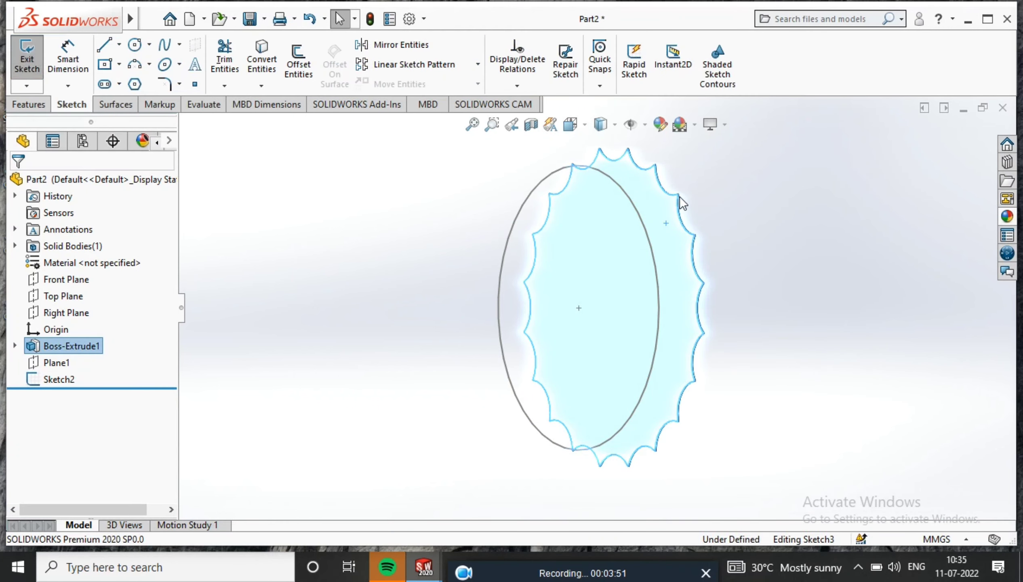
pyautogui.click(262, 59)
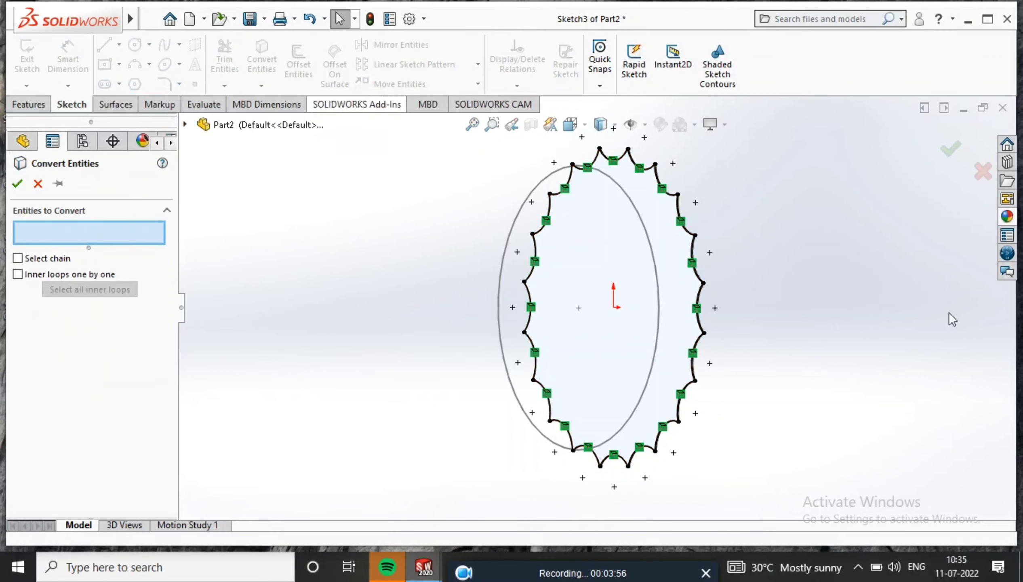
pyautogui.click(955, 162)
pyautogui.moveTo(774, 256)
pyautogui.mouseDown(button='middle')
pyautogui.moveTo(790, 233)
pyautogui.moveTo(738, 224)
pyautogui.moveTo(814, 210)
pyautogui.moveTo(804, 217)
pyautogui.moveTo(829, 190)
pyautogui.mouseUp(button='middle')
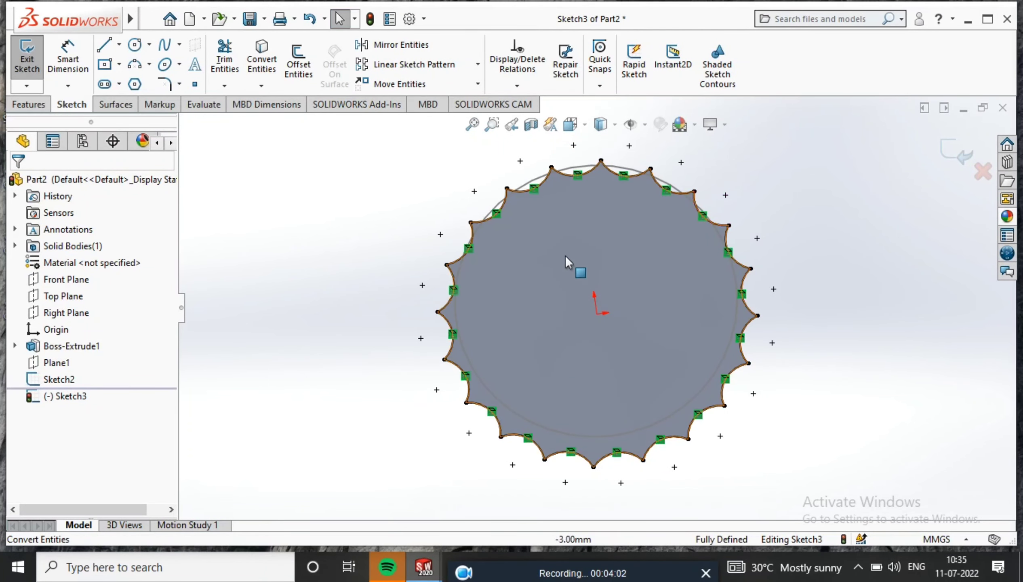
pyautogui.click(39, 106)
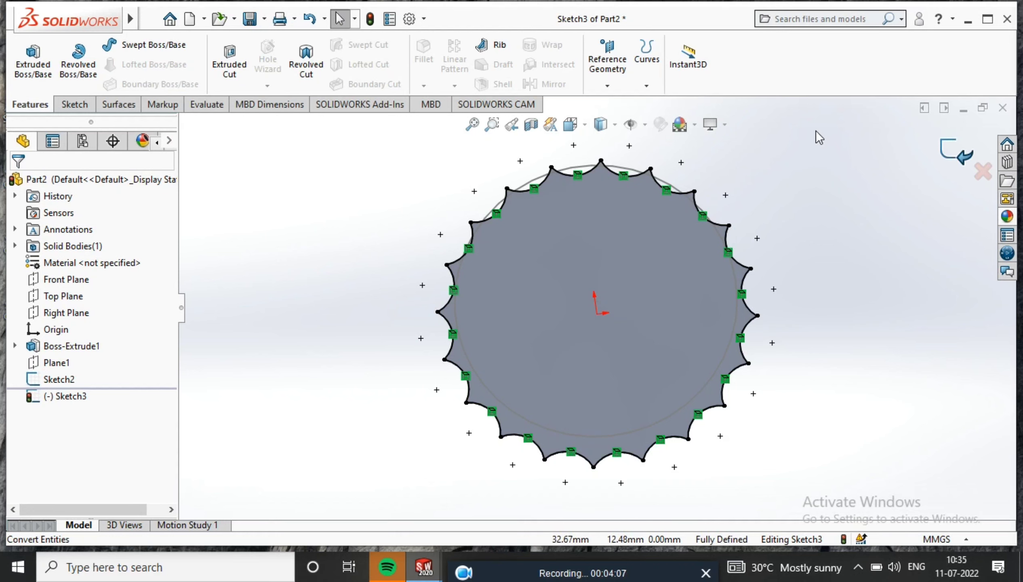
pyautogui.click(956, 151)
# Loft a solid between the converted scalloped outline and the circle on the offset plane.
pyautogui.click(155, 64)
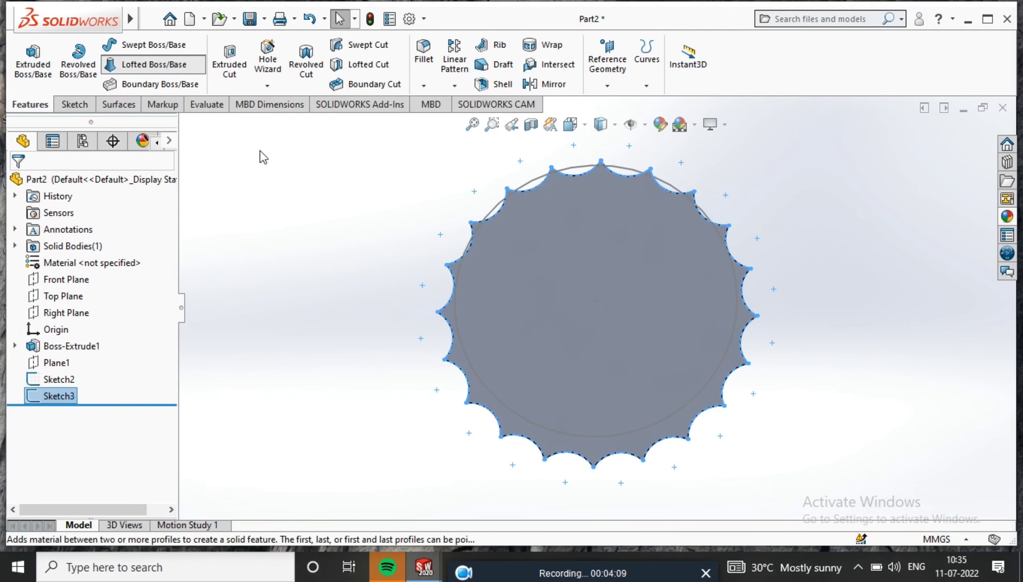
pyautogui.moveTo(443, 224)
pyautogui.mouseDown(button='middle')
pyautogui.moveTo(467, 205)
pyautogui.moveTo(496, 215)
pyautogui.mouseUp(button='middle')
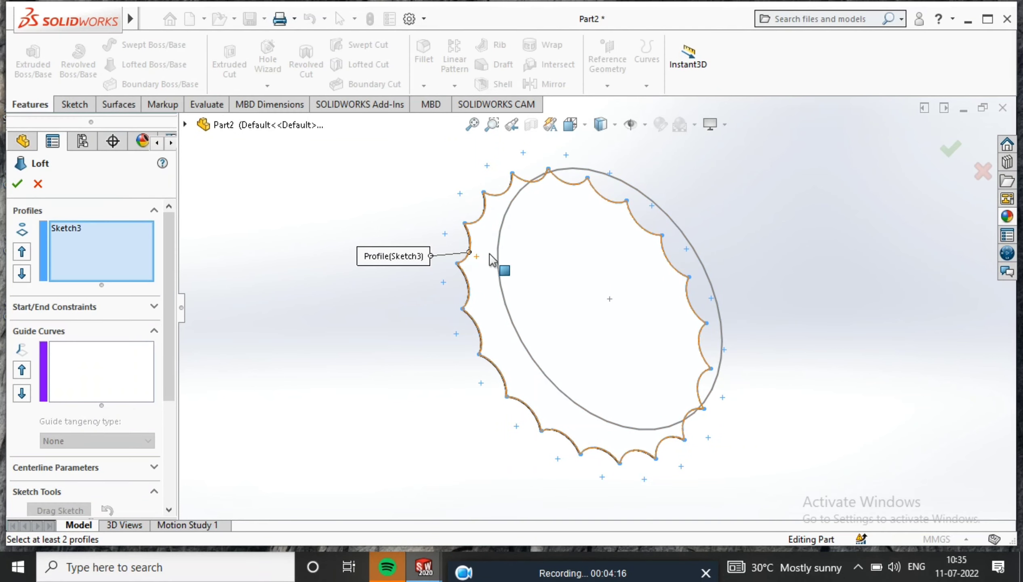
pyautogui.click(503, 235)
pyautogui.moveTo(635, 265)
pyautogui.mouseDown(button='middle')
pyautogui.moveTo(615, 218)
pyautogui.moveTo(665, 226)
pyautogui.moveTo(642, 238)
pyautogui.mouseUp(button='middle')
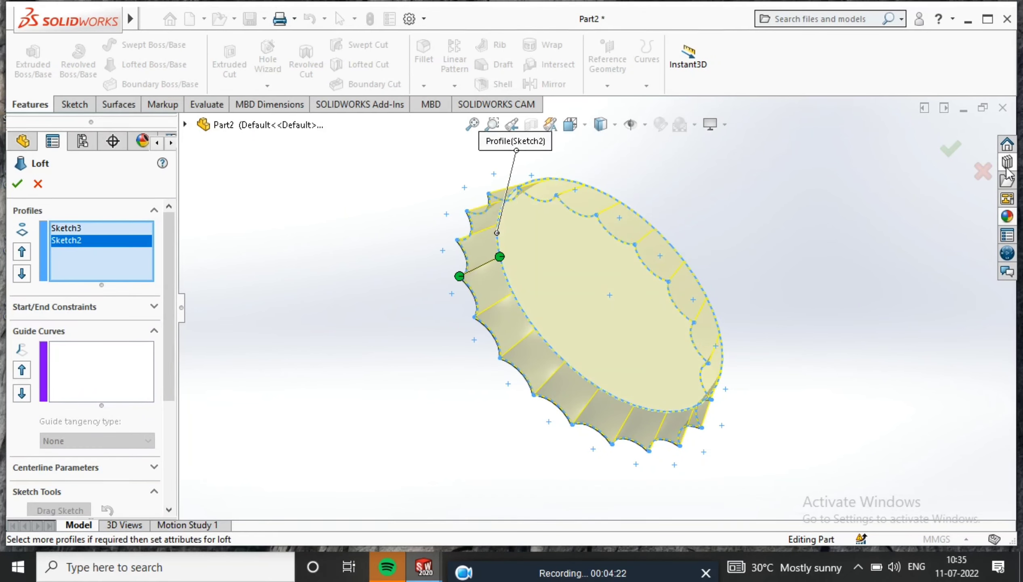
pyautogui.click(947, 149)
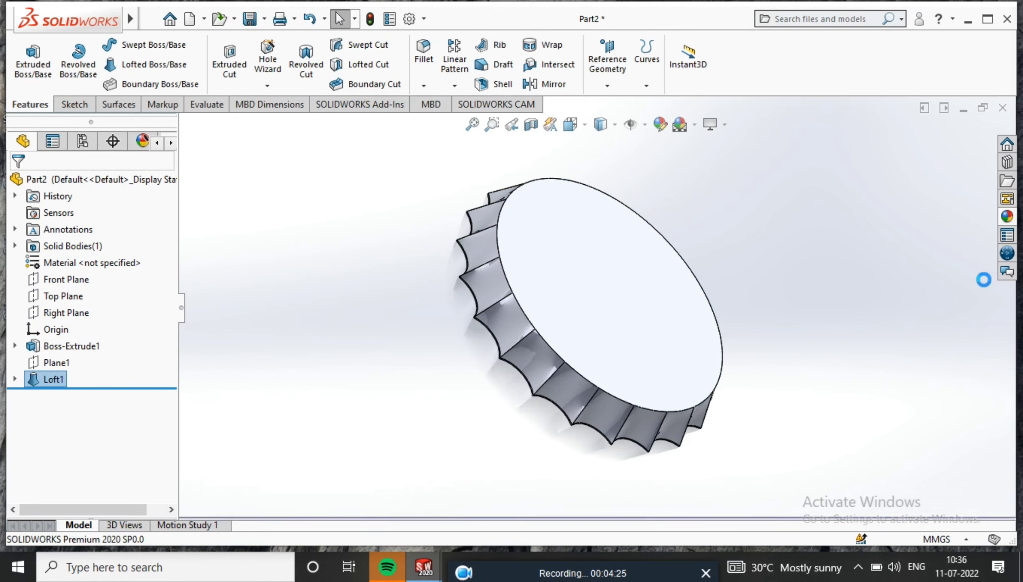
# Create a reference plane offset 3 mm from the flat circular face of the loft.
pyautogui.moveTo(820, 163)
pyautogui.mouseDown(button='middle')
pyautogui.moveTo(827, 154)
pyautogui.moveTo(833, 175)
pyautogui.moveTo(806, 173)
pyautogui.mouseUp(button='middle')
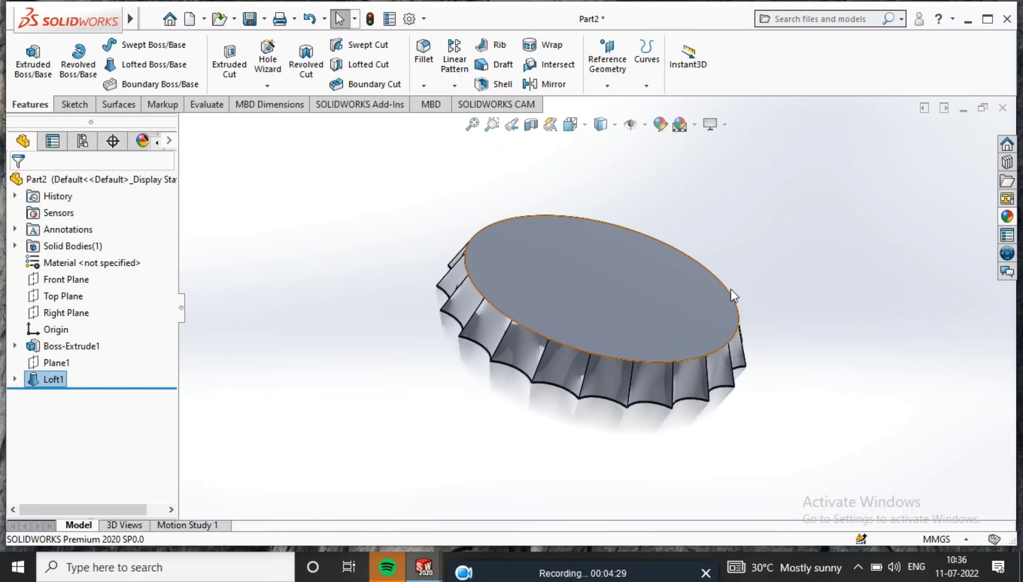
pyautogui.click(658, 283)
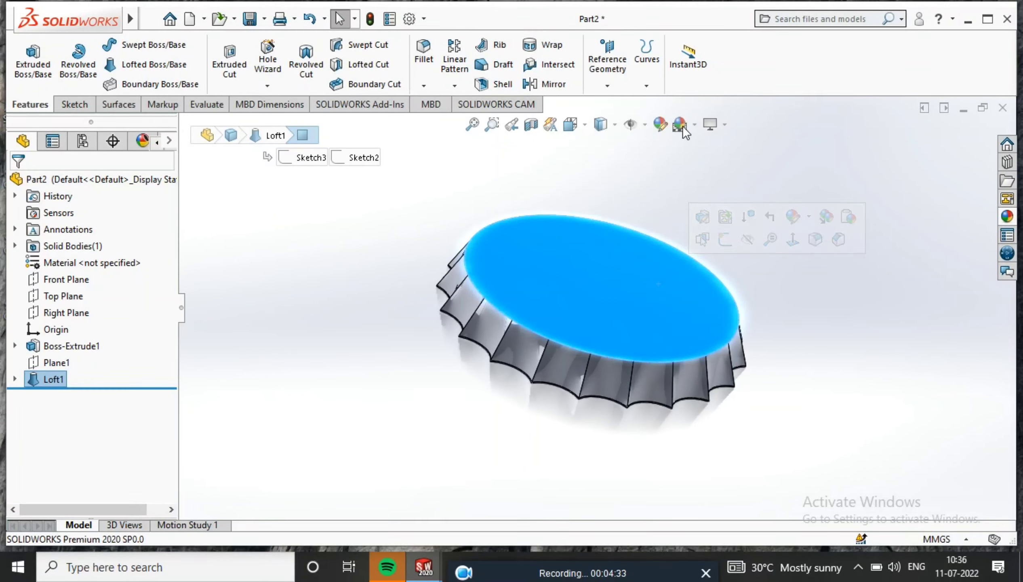
pyautogui.click(610, 84)
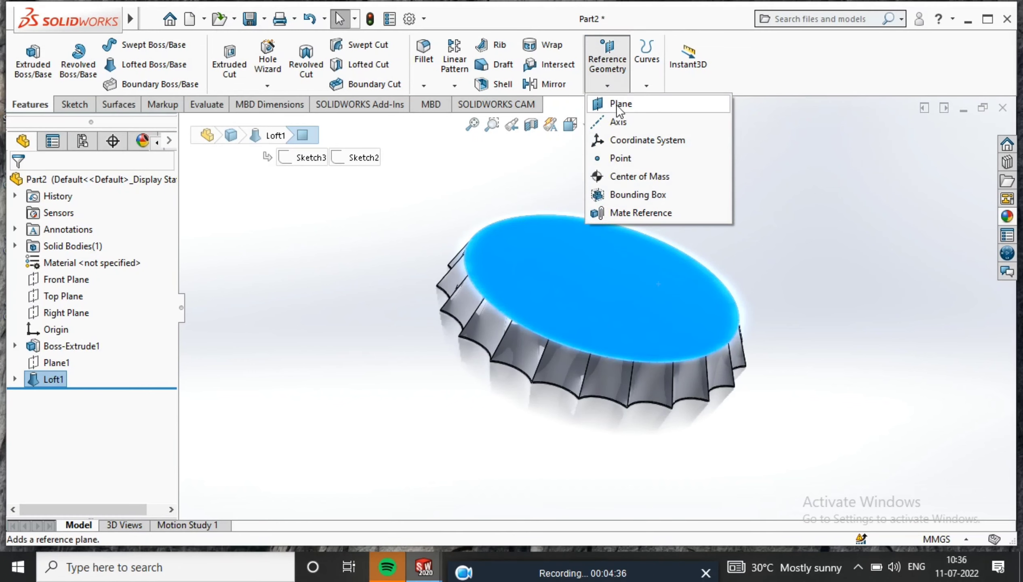
pyautogui.click(616, 104)
pyautogui.write('3')
pyautogui.press('Return')
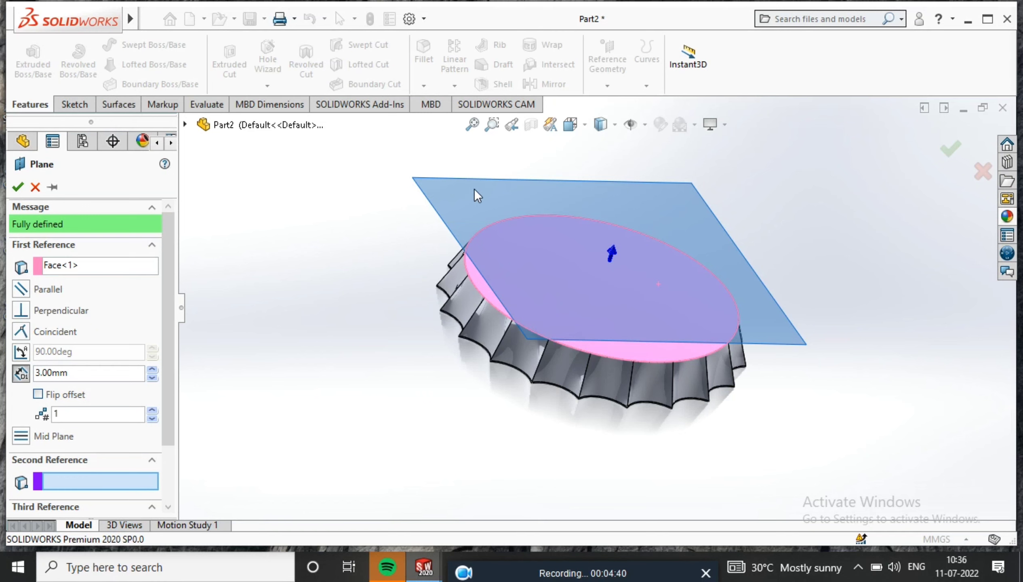
pyautogui.rightClick(475, 190)
pyautogui.click(751, 185)
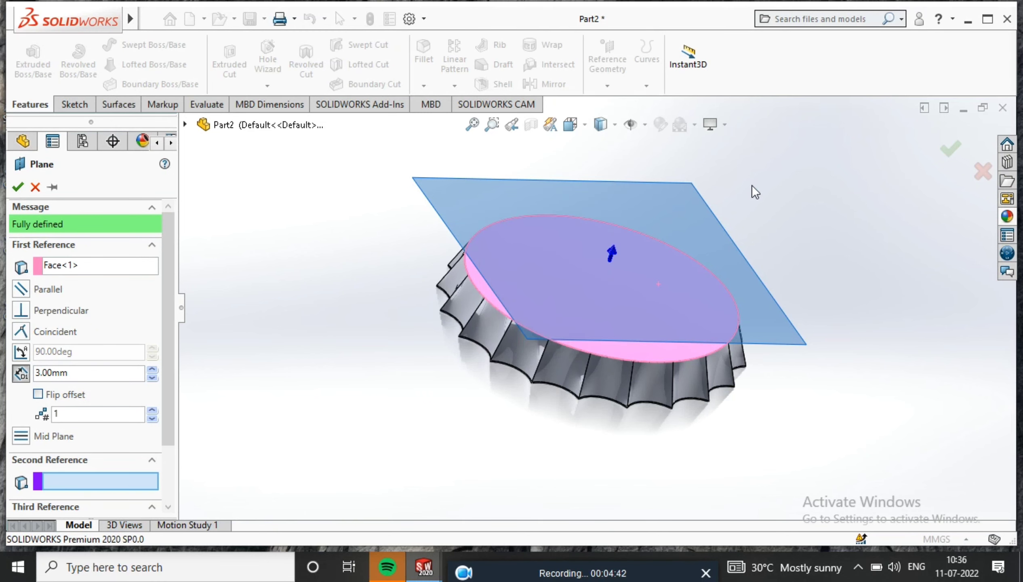
pyautogui.click(944, 154)
# Start a sketch on the new plane, viewed normal to it, and draw an origin-centred circle about 22 mm in diameter.
pyautogui.rightClick(631, 192)
pyautogui.click(736, 170)
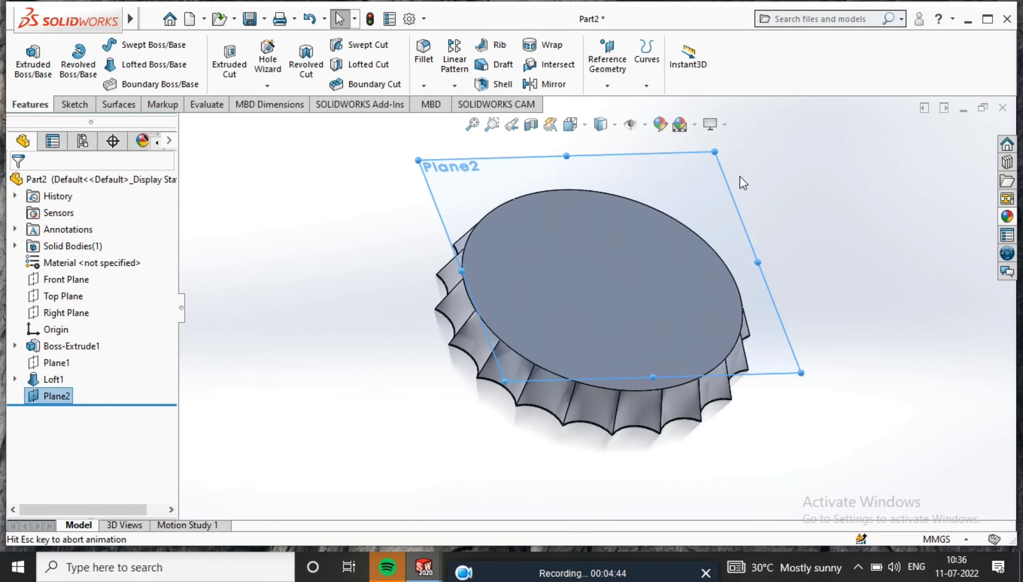
pyautogui.rightClick(730, 168)
pyautogui.click(759, 151)
pyautogui.click(136, 44)
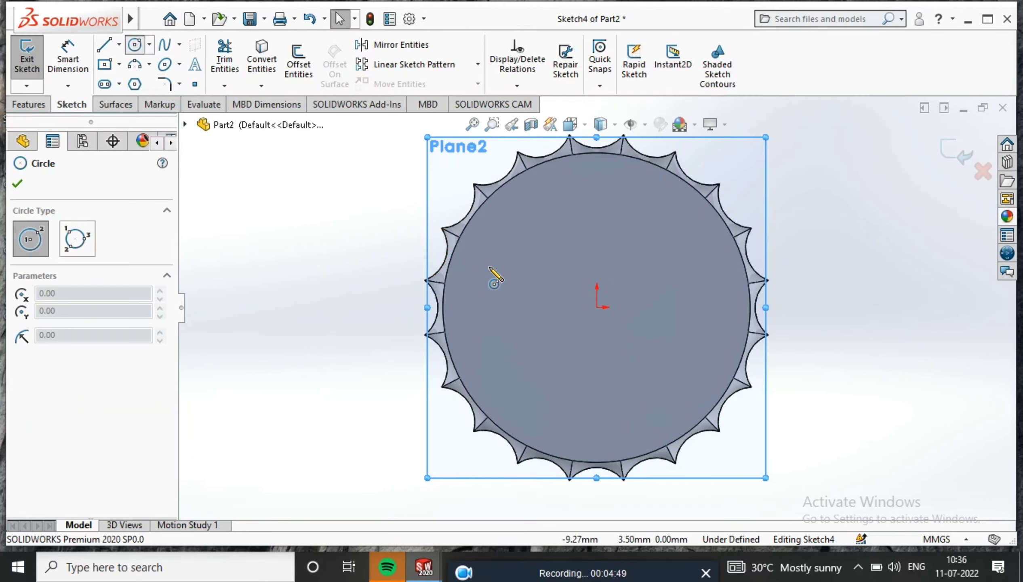
pyautogui.click(597, 307)
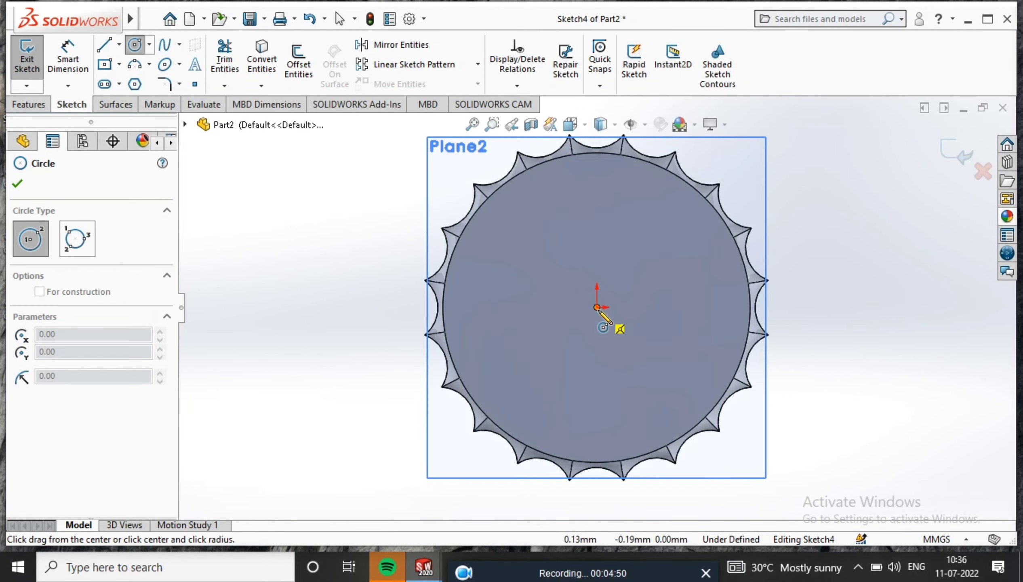
pyautogui.click(697, 386)
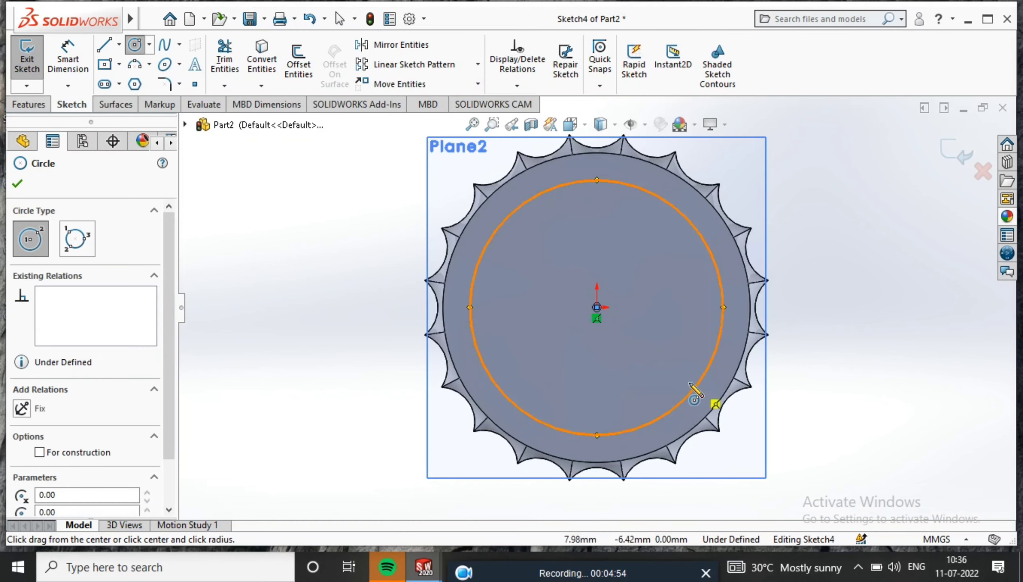
pyautogui.click(17, 184)
# Dimension the circle's diameter as 25 mm and exit the sketch.
pyautogui.click(68, 59)
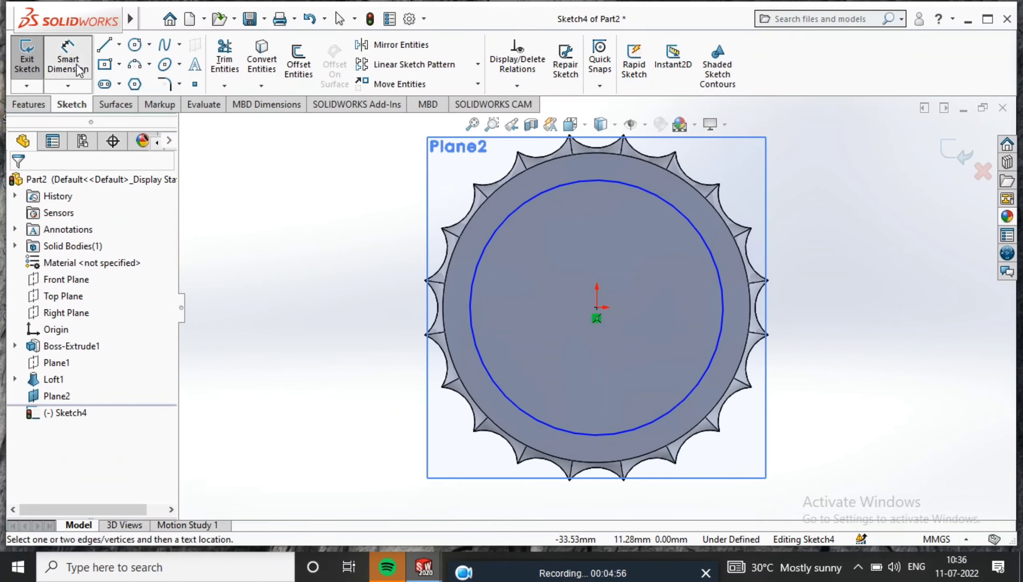
pyautogui.click(650, 193)
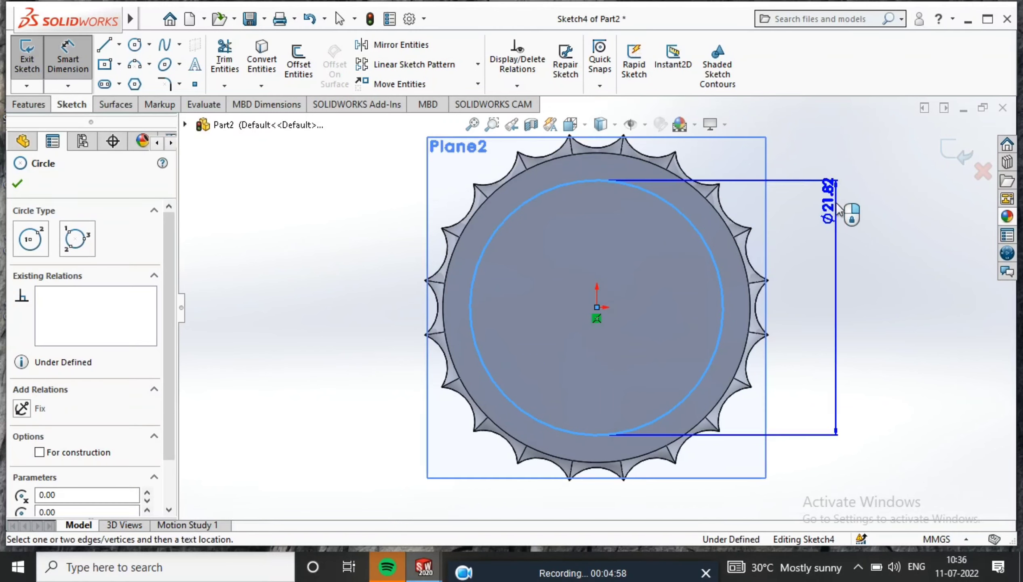
pyautogui.click(853, 205)
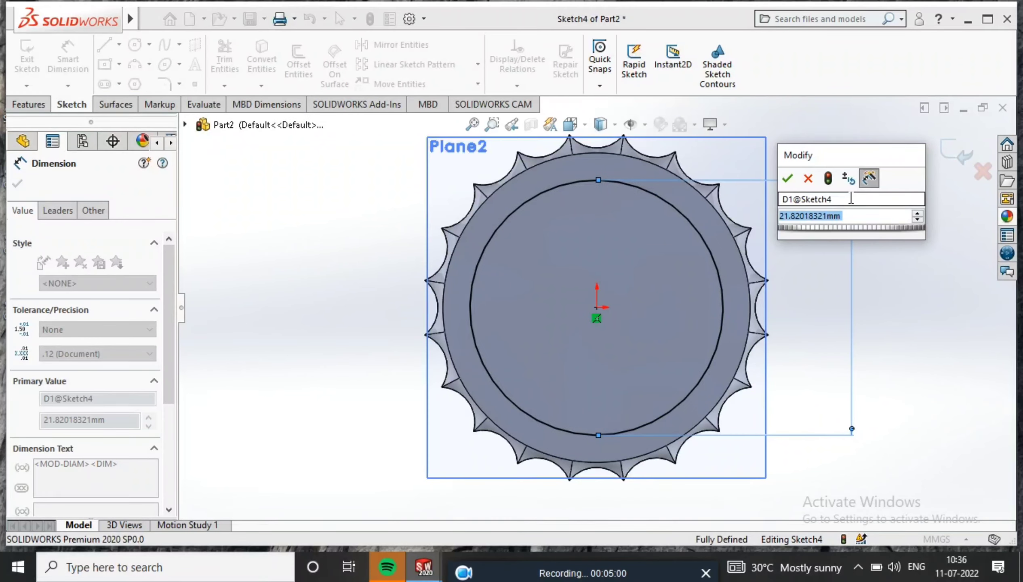
pyautogui.write('25')
pyautogui.press('Return')
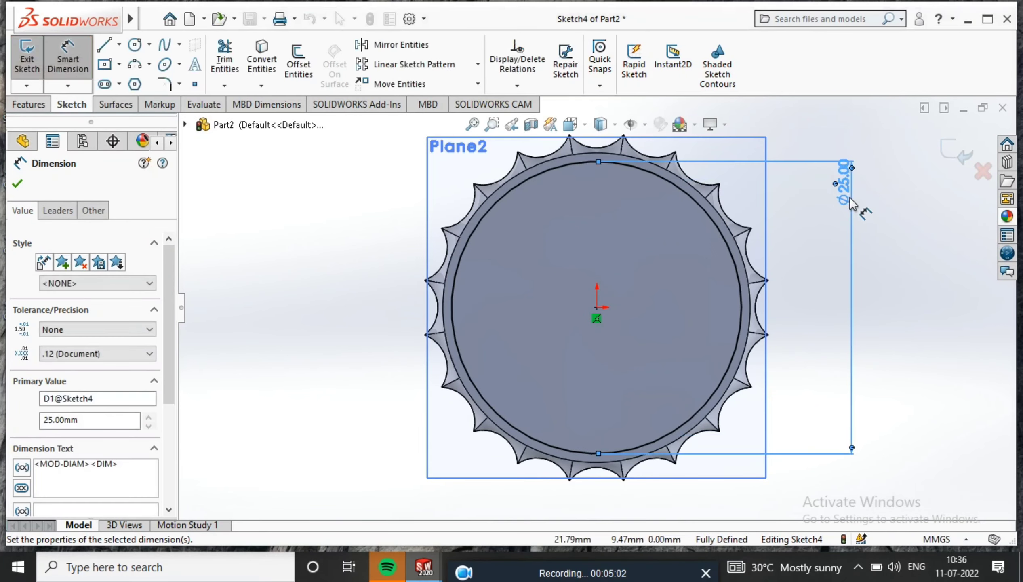
pyautogui.click(17, 185)
pyautogui.click(952, 150)
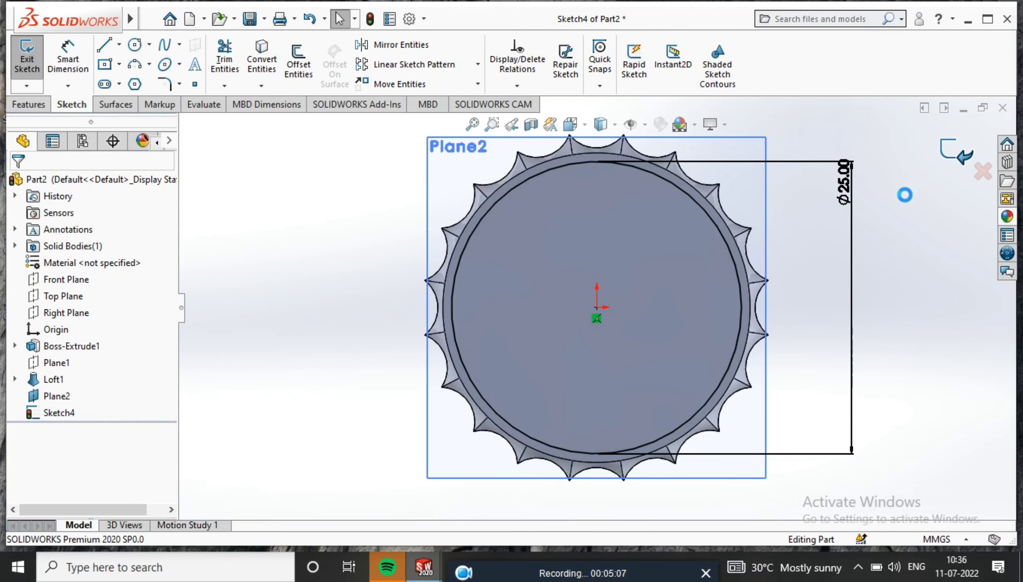
# Hide the 3 mm offset plane and loft from the cap's flat circular face to the 25 mm circle.
pyautogui.rightClick(738, 179)
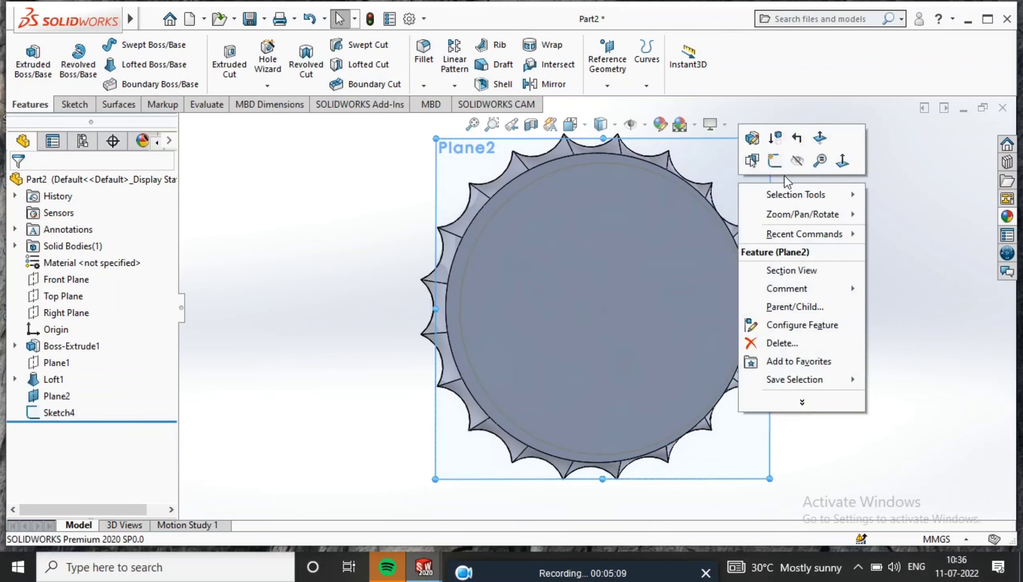
pyautogui.click(804, 173)
pyautogui.moveTo(596, 225); pyautogui.dragTo(653, 228, button='middle')
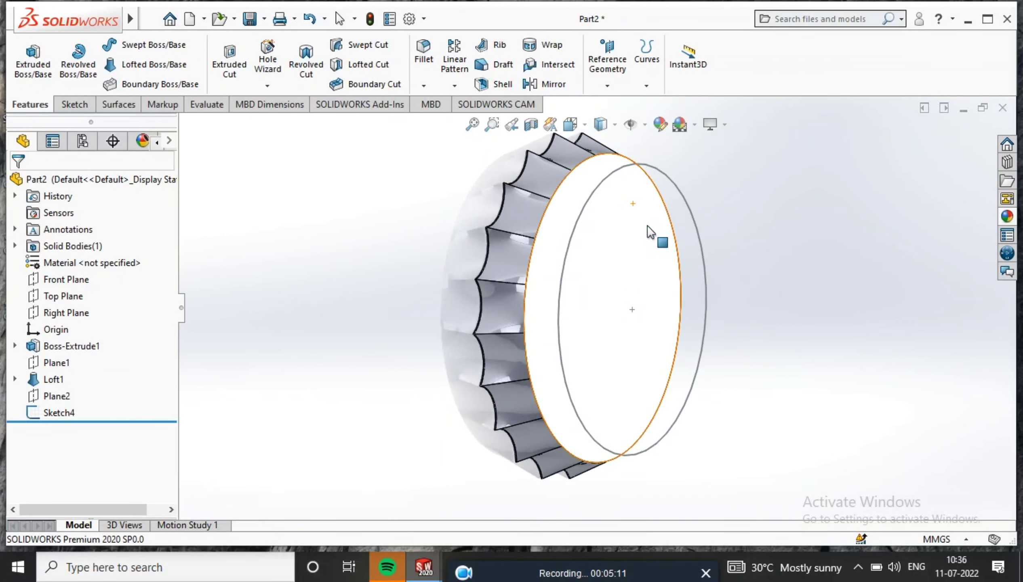
pyautogui.click(163, 65)
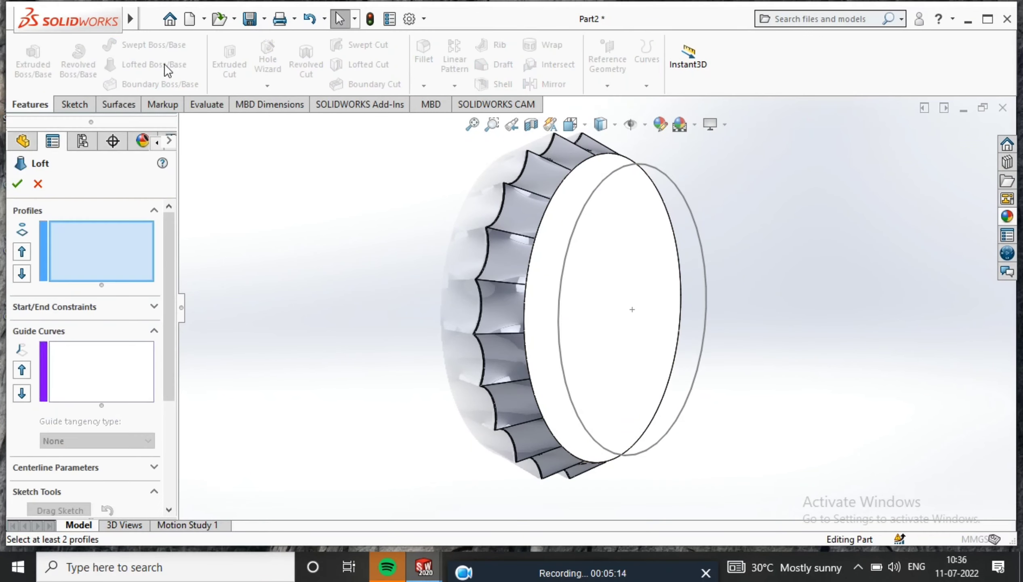
pyautogui.click(545, 254)
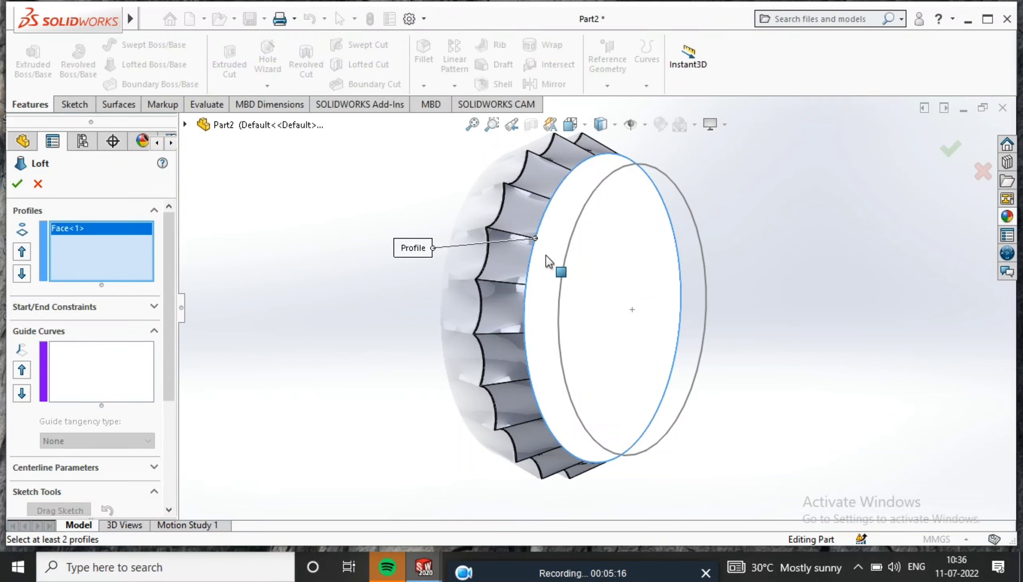
pyautogui.click(570, 244)
pyautogui.moveTo(570, 244); pyautogui.dragTo(621, 243, button='middle')
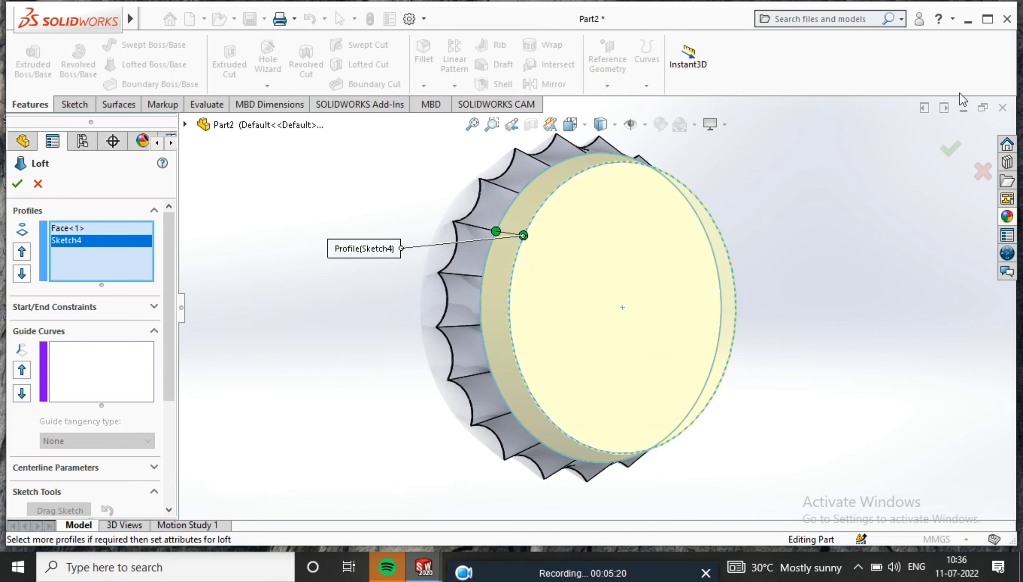
pyautogui.click(960, 151)
# Fillet the cap's flat circular top face with a symmetric 2.5 mm radius.
pyautogui.moveTo(854, 232); pyautogui.dragTo(826, 290, button='middle')
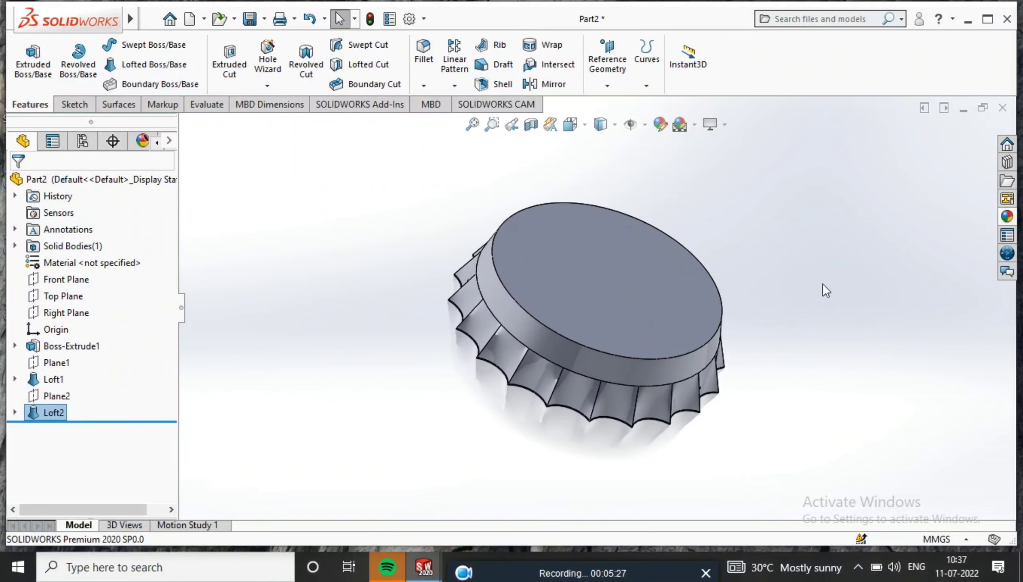
pyautogui.click(429, 51)
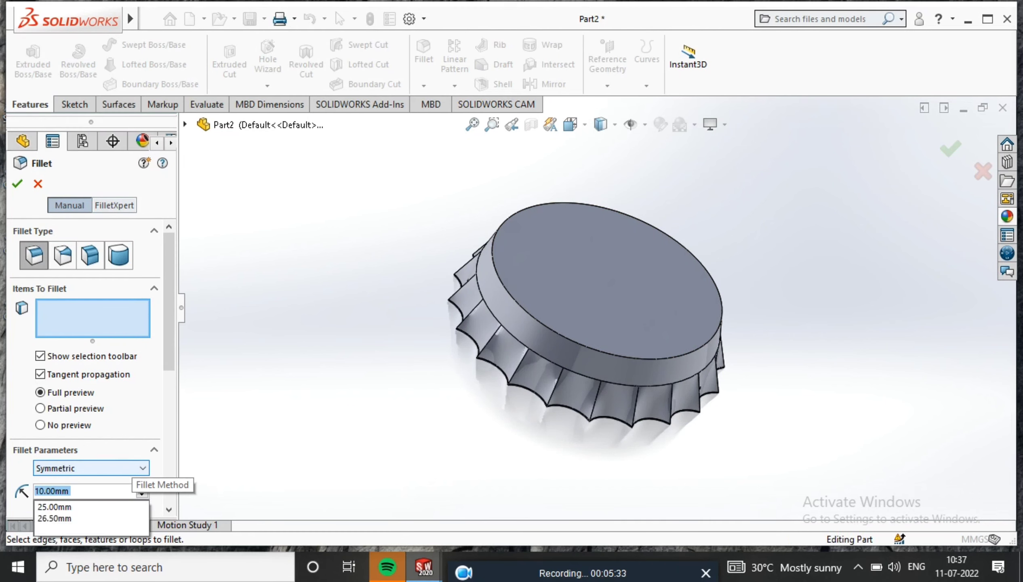
pyautogui.write('2.5')
pyautogui.press('Return')
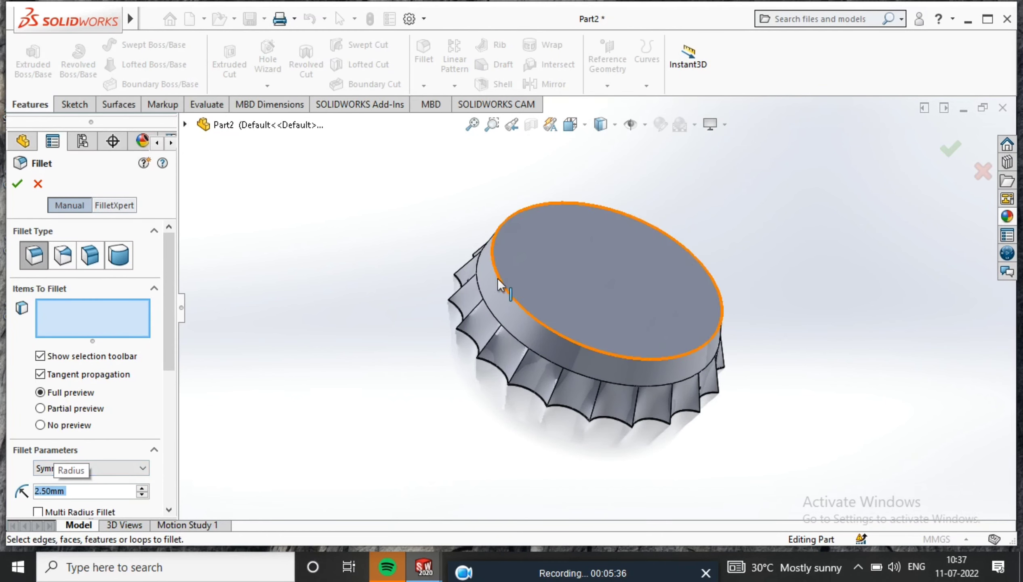
pyautogui.click(540, 268)
pyautogui.moveTo(541, 253); pyautogui.dragTo(686, 264, button='middle')
pyautogui.click(17, 183)
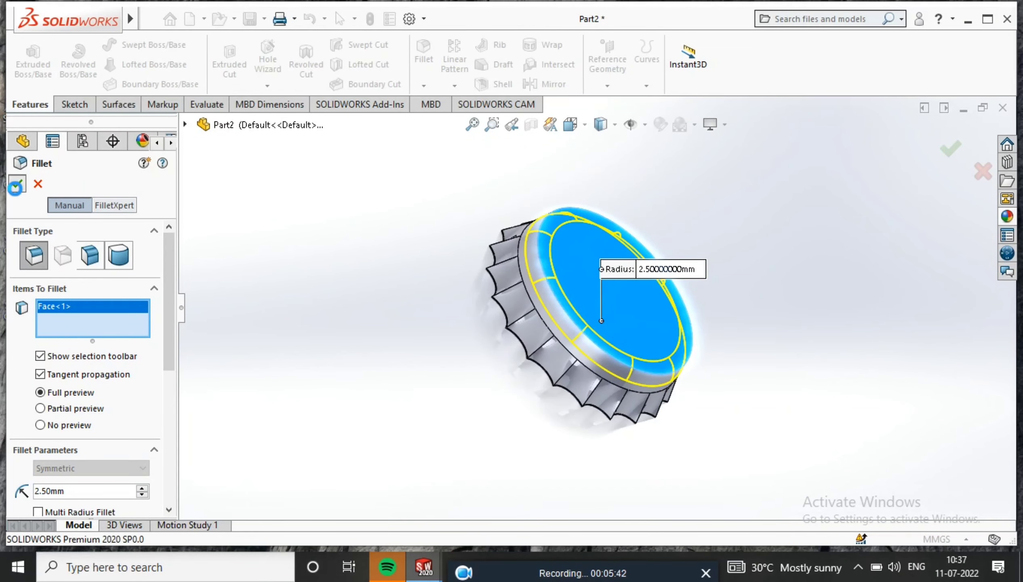
# Sketch an origin-centred circle on the cap's flat scalloped underside, reaching well beyond the scalloped outline, and exit the sketch.
pyautogui.moveTo(545, 255); pyautogui.dragTo(326, 223, button='middle')
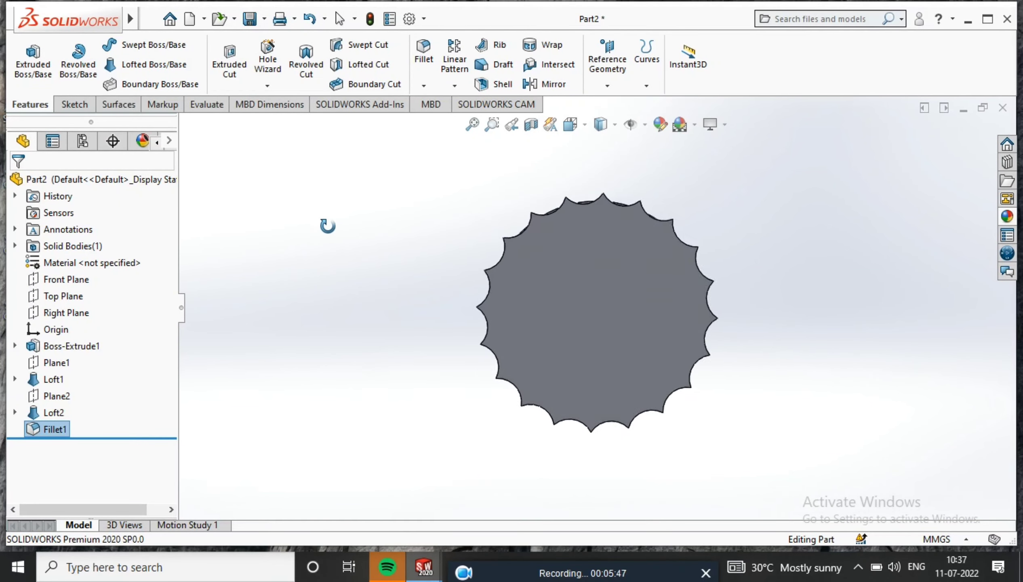
pyautogui.click(622, 284)
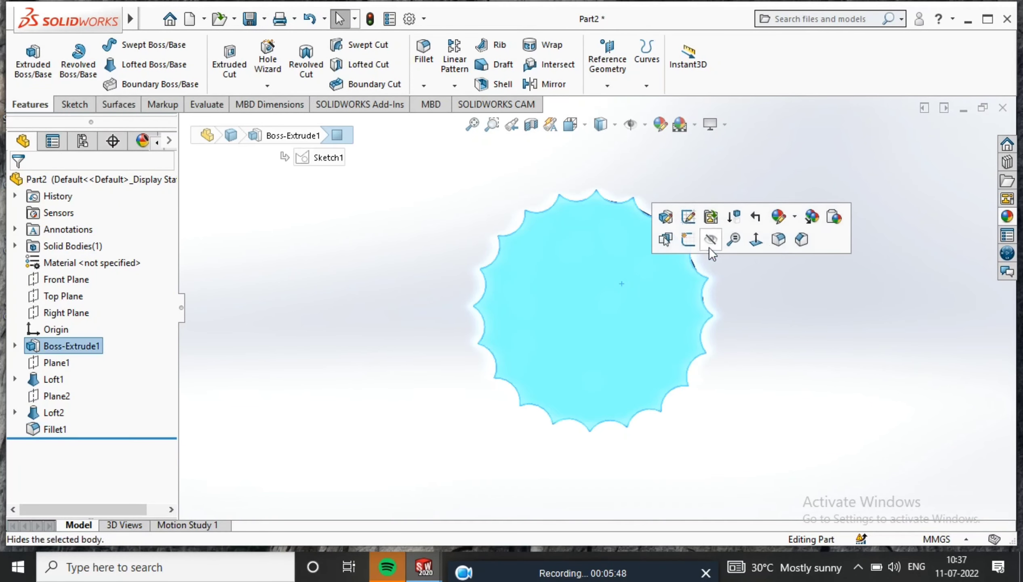
pyautogui.click(758, 241)
pyautogui.rightClick(638, 269)
pyautogui.click(684, 203)
pyautogui.click(133, 45)
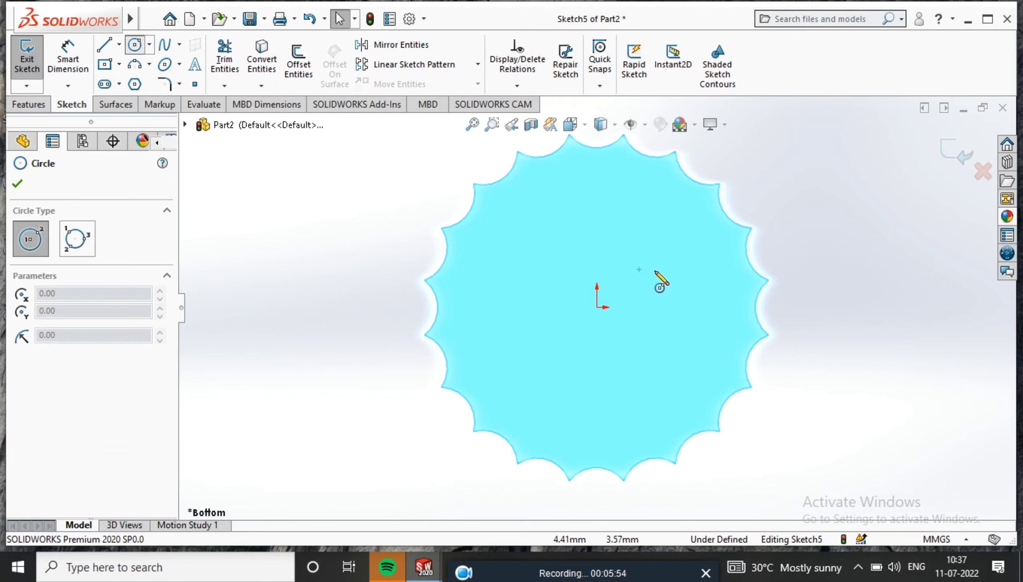
pyautogui.click(597, 307)
pyautogui.click(844, 305)
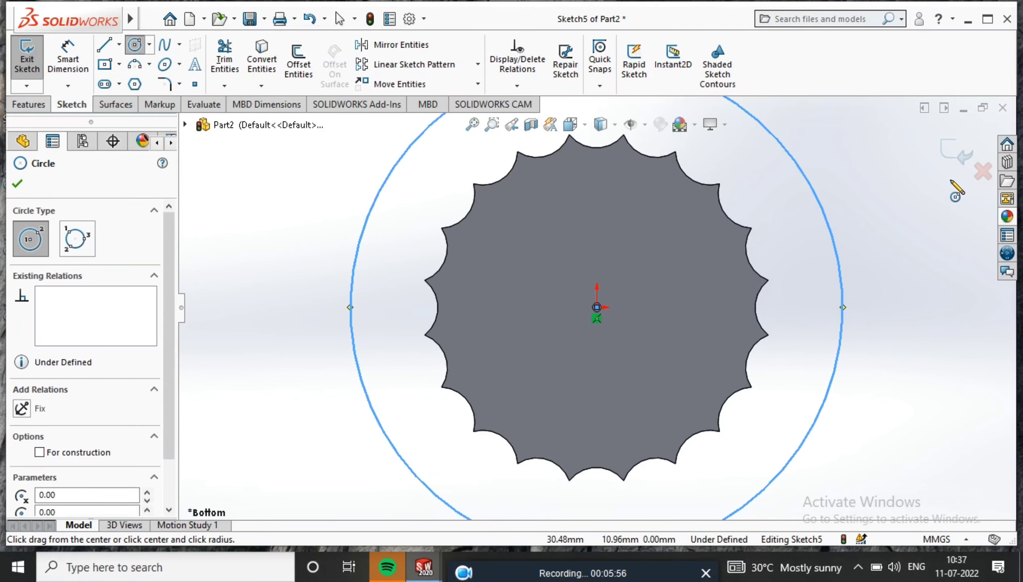
pyautogui.press('Escape')
pyautogui.click(954, 151)
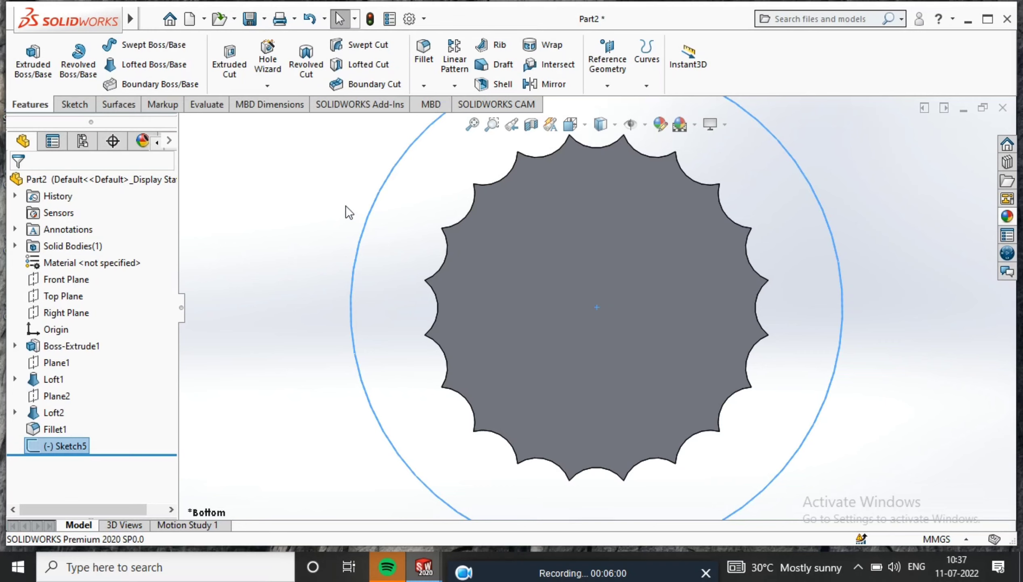
# Cut-extrude the large underside circle into the cap with a Blind depth of 0.10 mm.
pyautogui.moveTo(343, 204); pyautogui.dragTo(397, 223, button='middle')
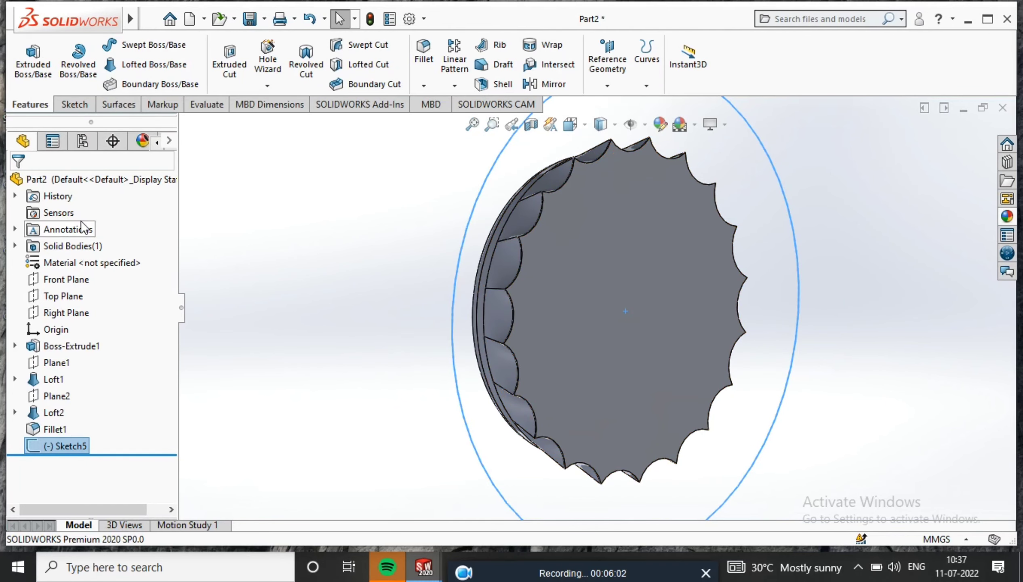
pyautogui.click(230, 59)
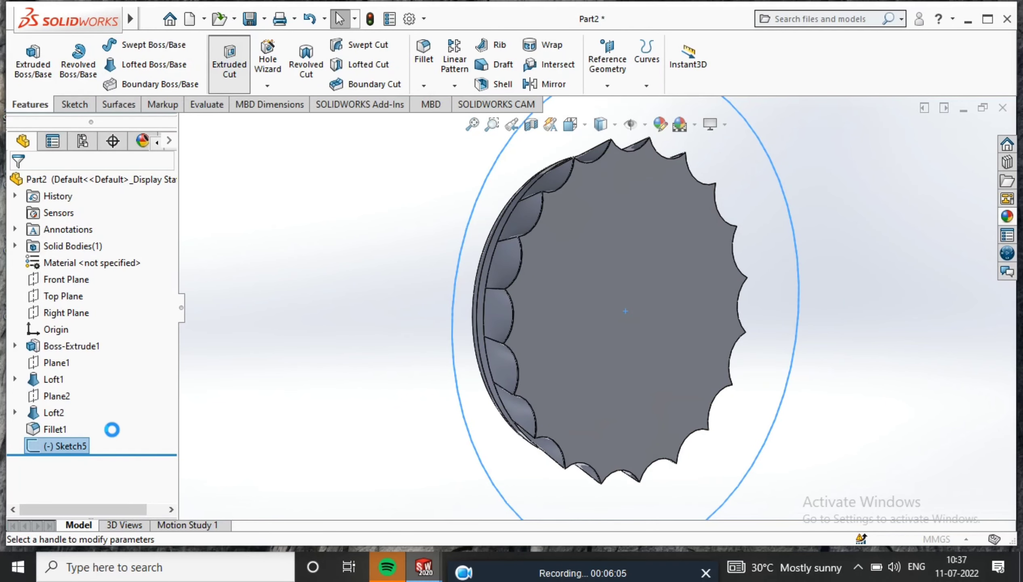
pyautogui.moveTo(483, 257); pyautogui.dragTo(343, 301, button='middle')
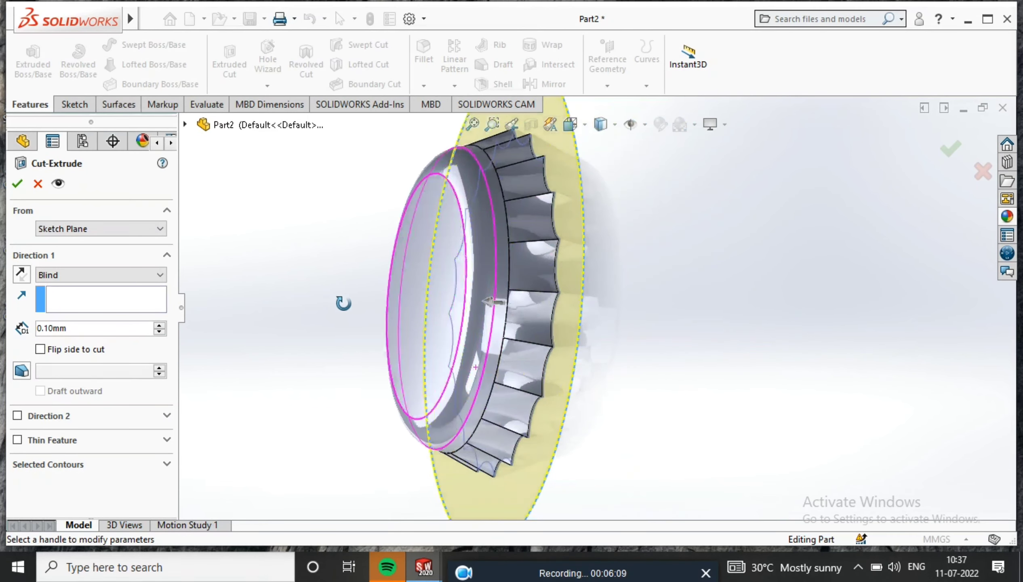
pyautogui.click(19, 184)
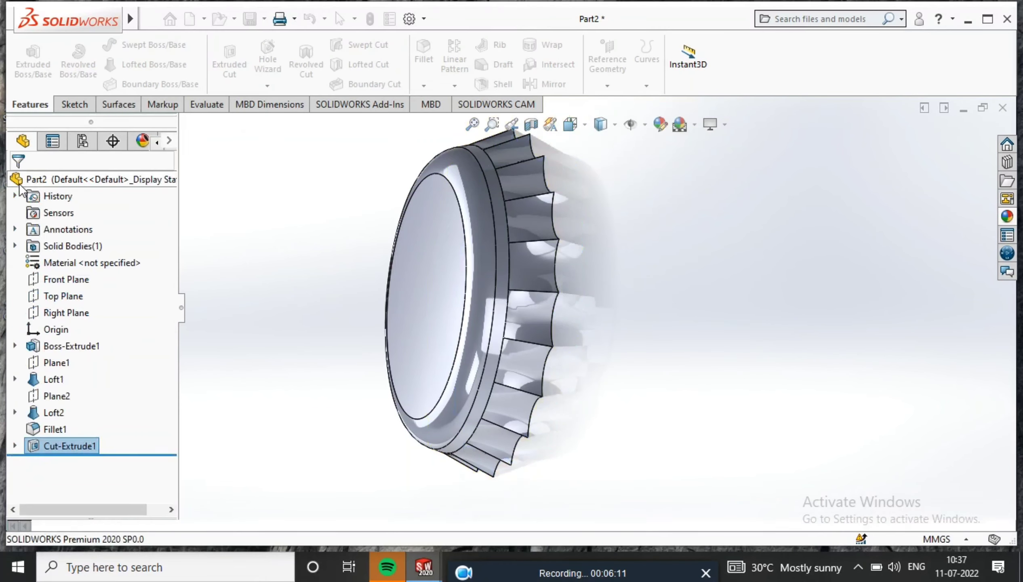
# Shell the cap to a 0.2 mm wall thickness, removing the flat scalloped underside face.
pyautogui.moveTo(528, 233); pyautogui.dragTo(400, 203, button='middle')
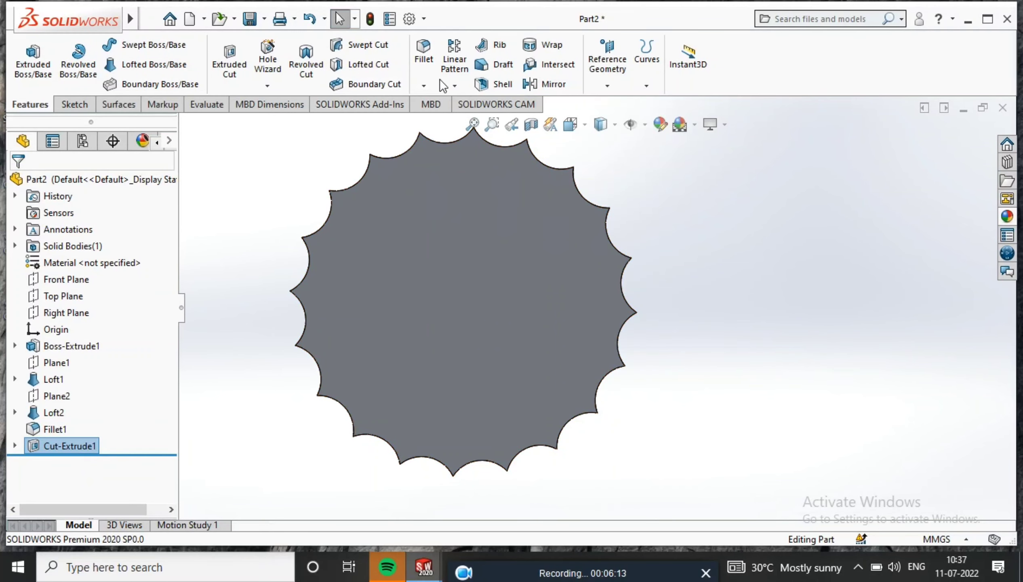
pyautogui.moveTo(453, 263); pyautogui.dragTo(498, 287, button='middle')
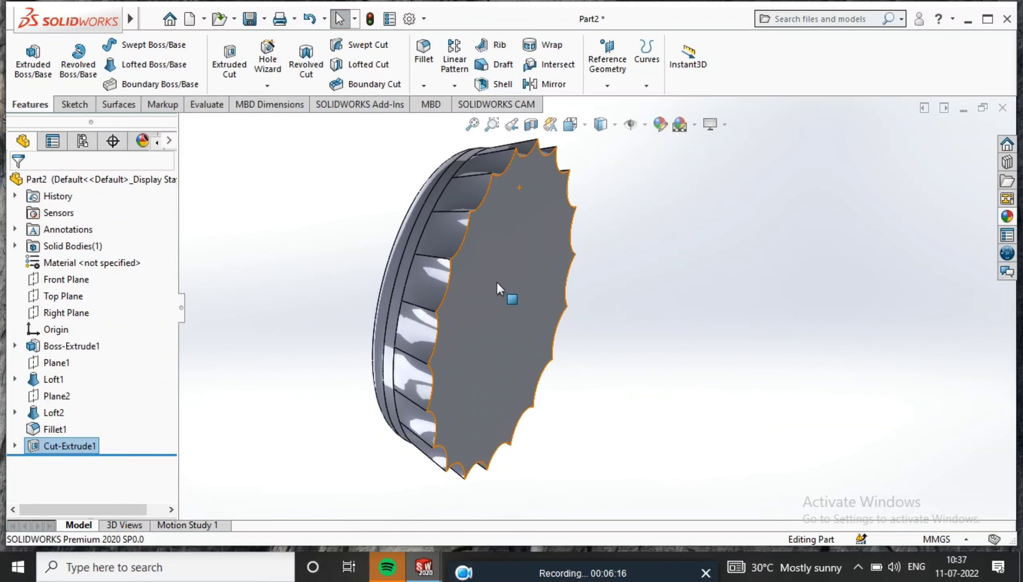
pyautogui.click(497, 86)
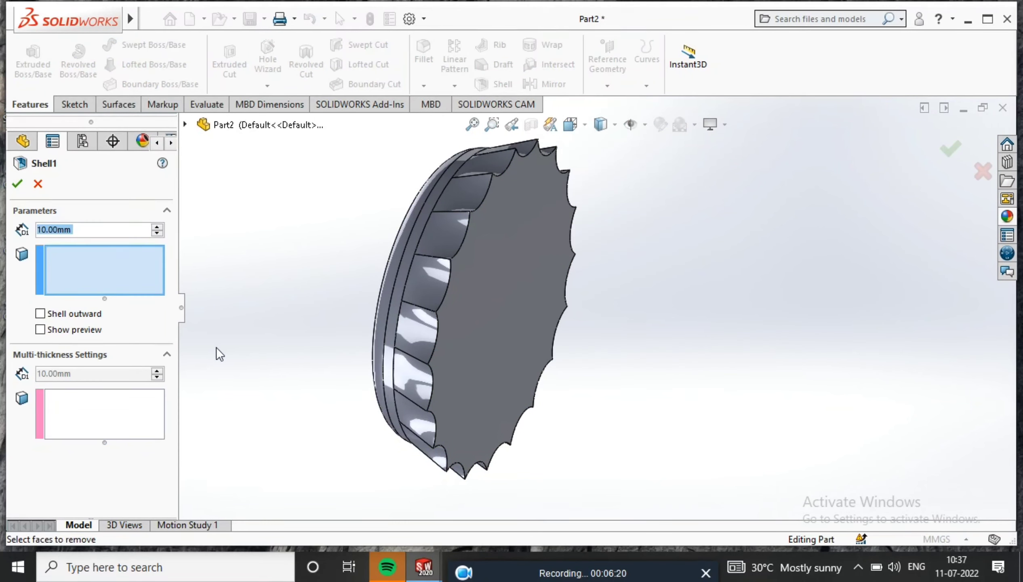
pyautogui.write('.2')
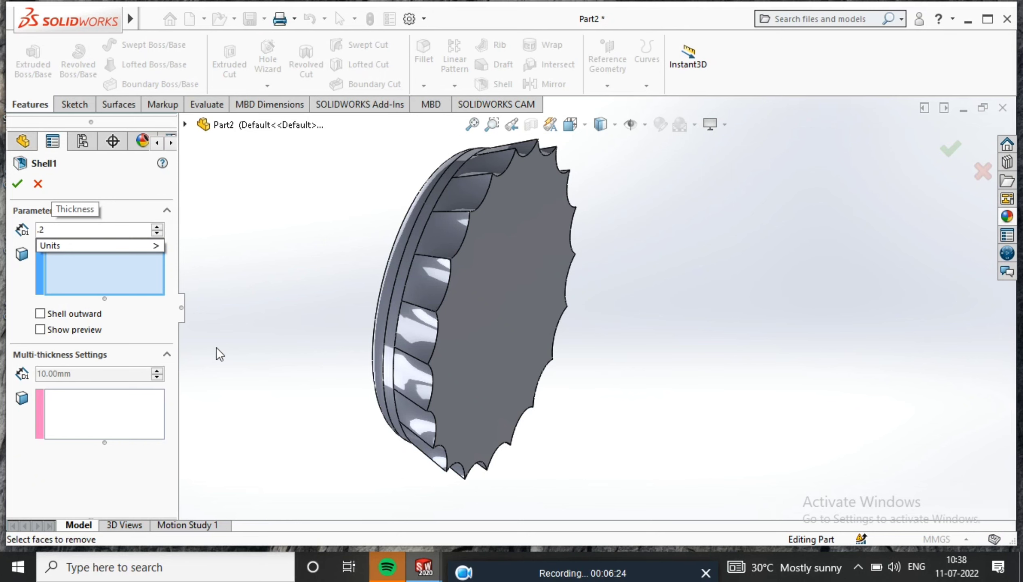
pyautogui.click(532, 304)
pyautogui.moveTo(531, 304); pyautogui.dragTo(631, 230, button='middle')
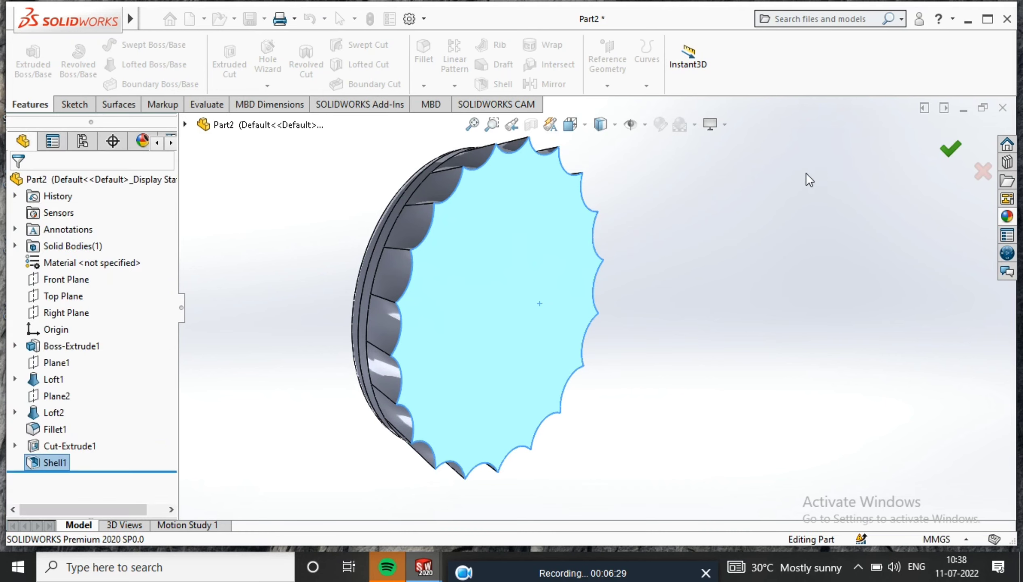
# Apply the standard red colour to the cap's outer faces, including the circular top, the fillet and the scalloped side.
pyautogui.moveTo(760, 179)
pyautogui.mouseDown(button='middle')
pyautogui.moveTo(685, 178)
pyautogui.moveTo(618, 201)
pyautogui.moveTo(696, 238)
pyautogui.mouseUp(button='middle')
pyautogui.scroll(2, 505, 273)
pyautogui.moveTo(505, 271)
pyautogui.mouseDown(button='middle')
pyautogui.moveTo(527, 323)
pyautogui.moveTo(525, 302)
pyautogui.mouseUp(button='middle')
pyautogui.click(524, 303)
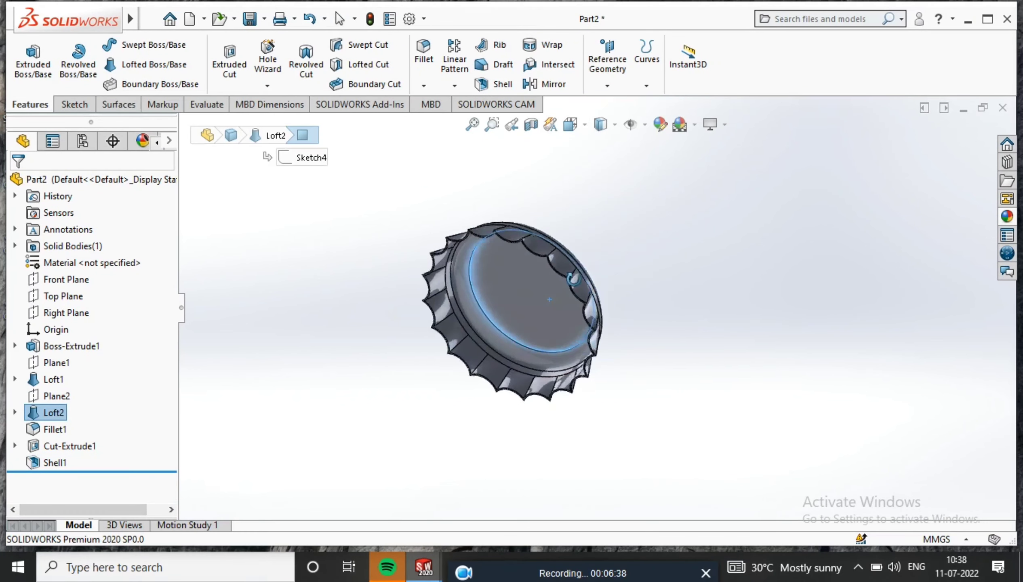
pyautogui.moveTo(533, 315)
pyautogui.mouseDown(button='middle')
pyautogui.moveTo(509, 320)
pyautogui.moveTo(517, 326)
pyautogui.mouseUp(button='middle')
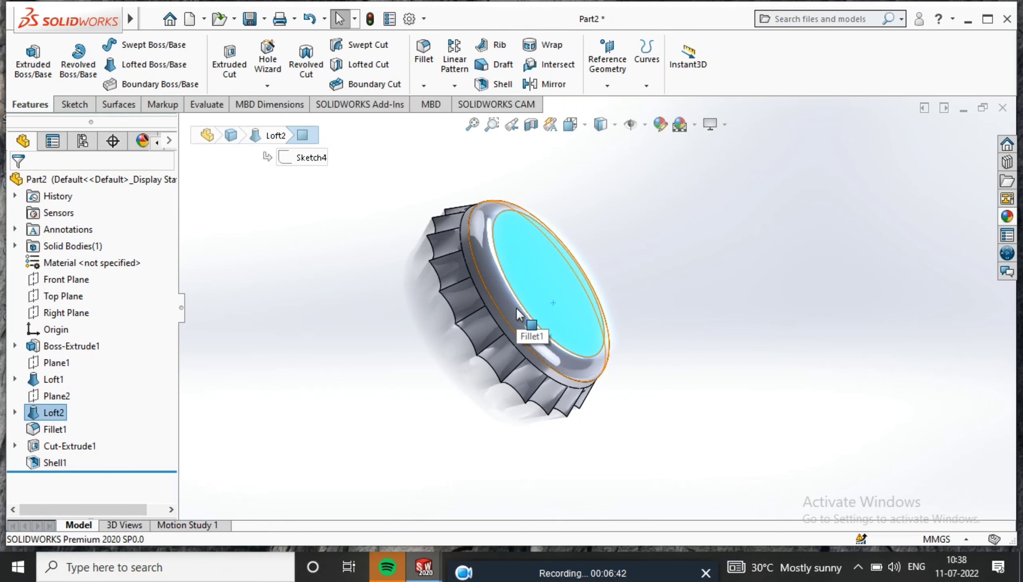
pyautogui.keyDown('ctrl'); pyautogui.click(517, 306); pyautogui.keyUp('ctrl')
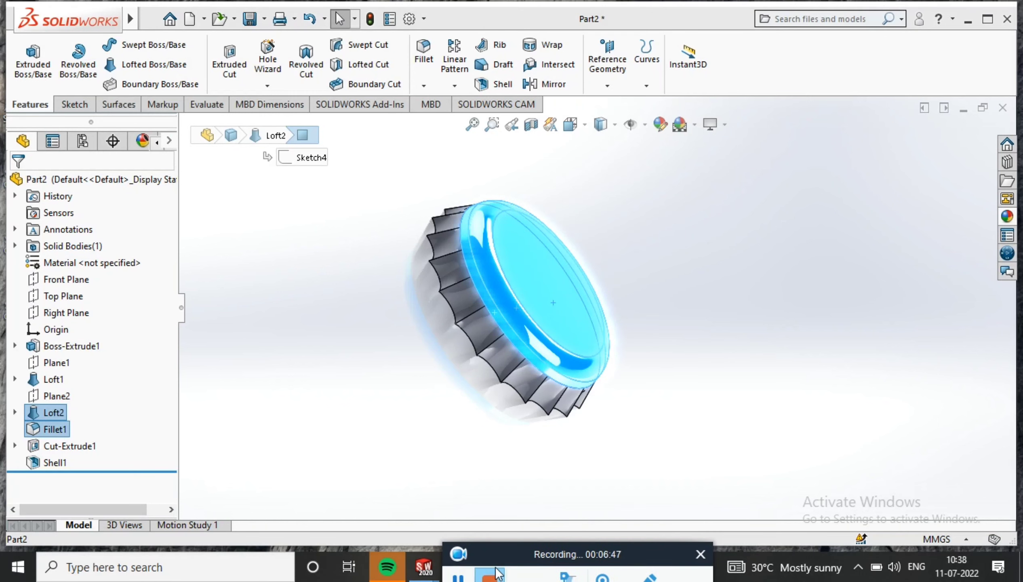
pyautogui.click(588, 567)
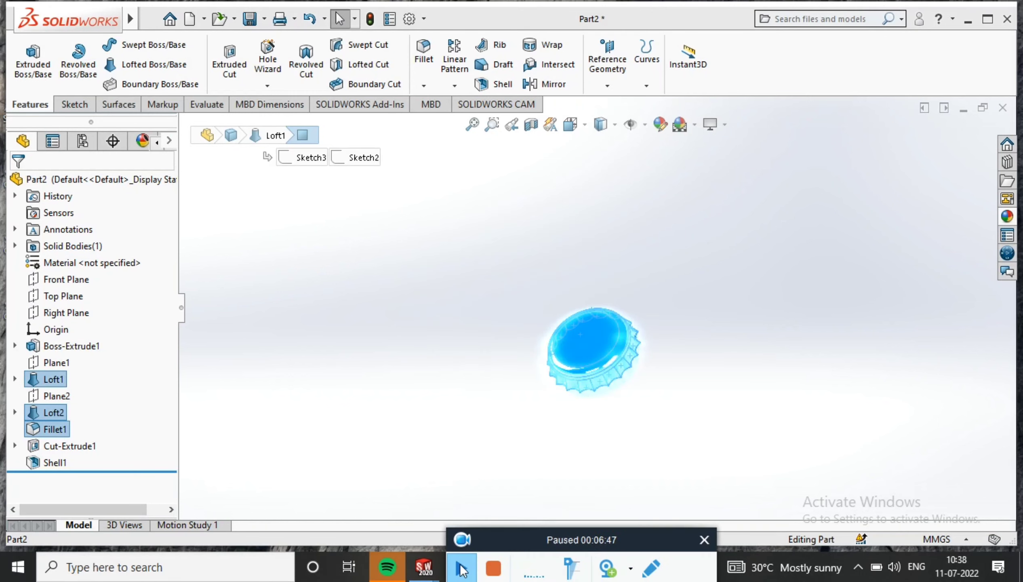
pyautogui.click(513, 556)
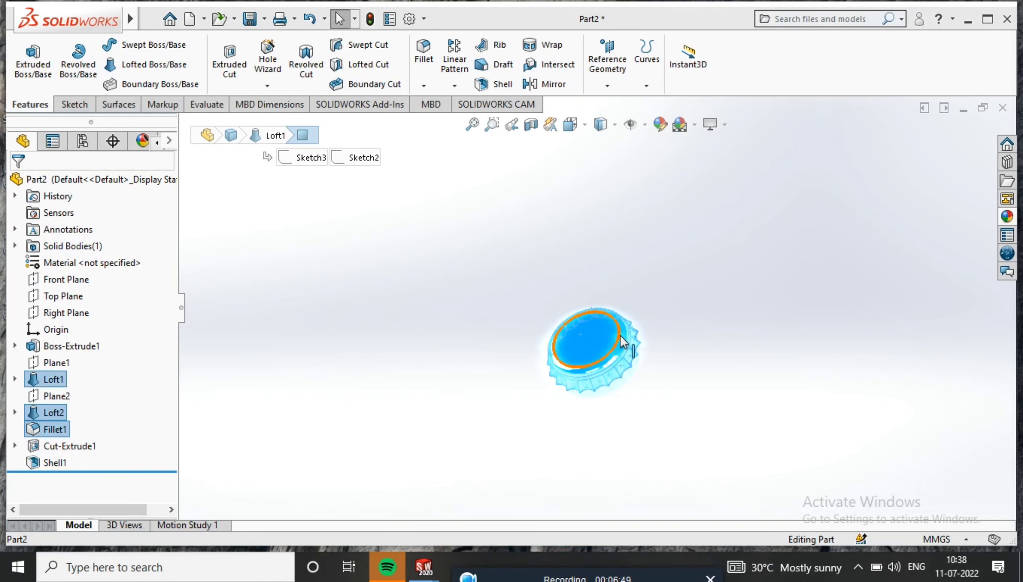
pyautogui.scroll(-2, 621, 341)
pyautogui.click(660, 125)
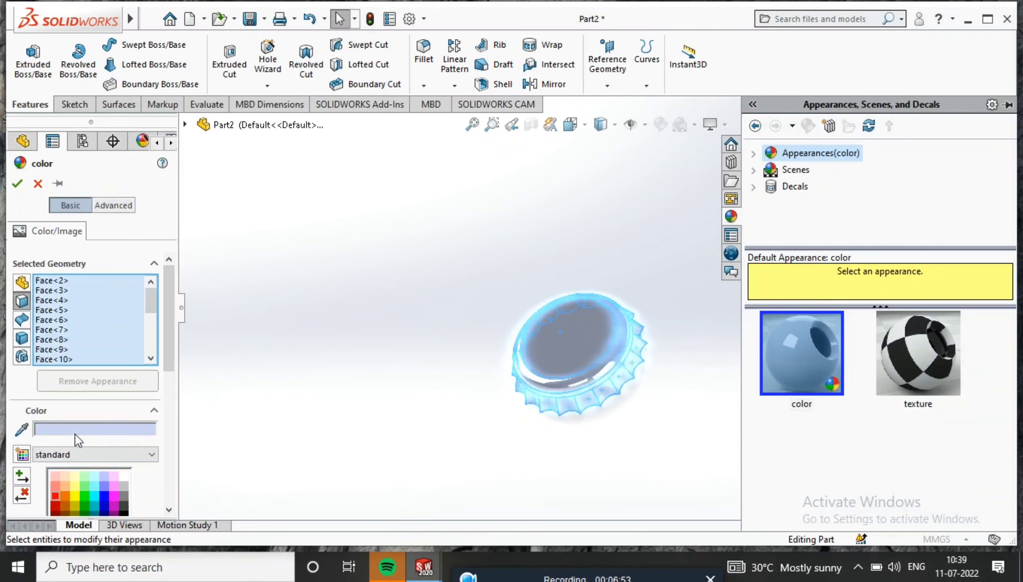
pyautogui.click(55, 496)
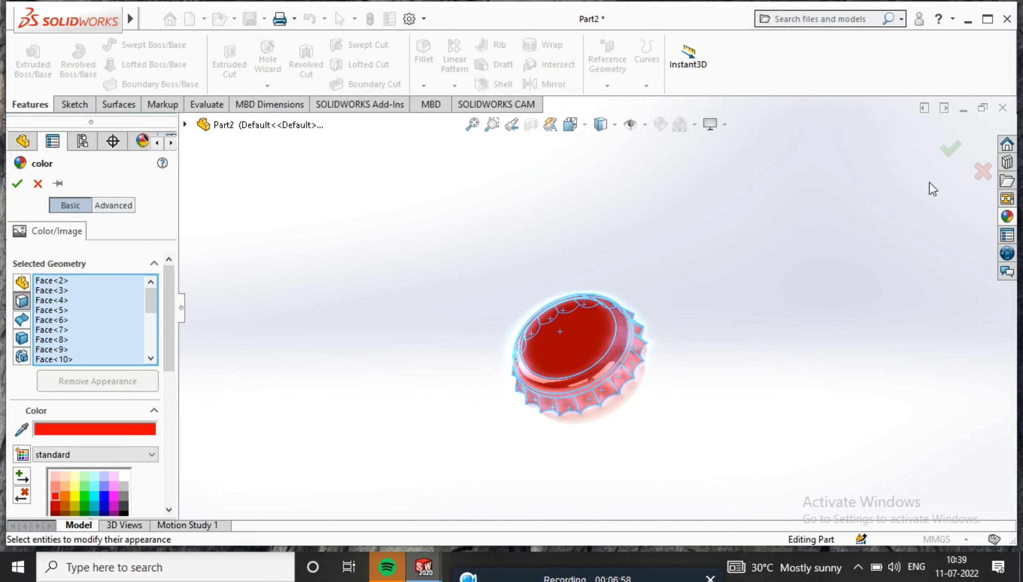
pyautogui.click(951, 150)
# Set the scene background to Plain White.
pyautogui.moveTo(799, 241); pyautogui.dragTo(499, 276, button='middle')
pyautogui.click(710, 124)
pyautogui.click(702, 162)
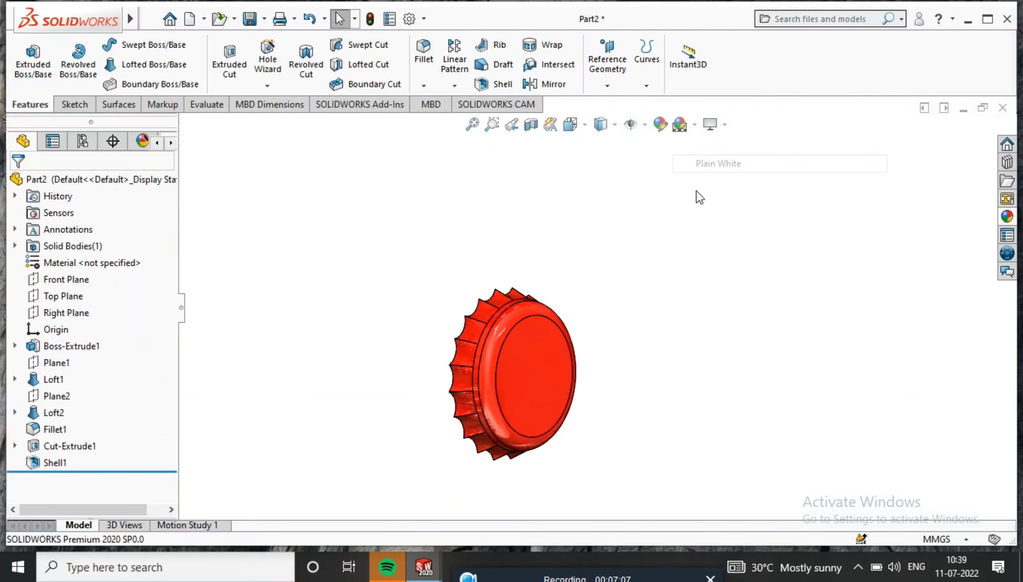
# Show the part's assigned decals and start adding a new decal.
pyautogui.moveTo(583, 343); pyautogui.dragTo(499, 258, button='middle')
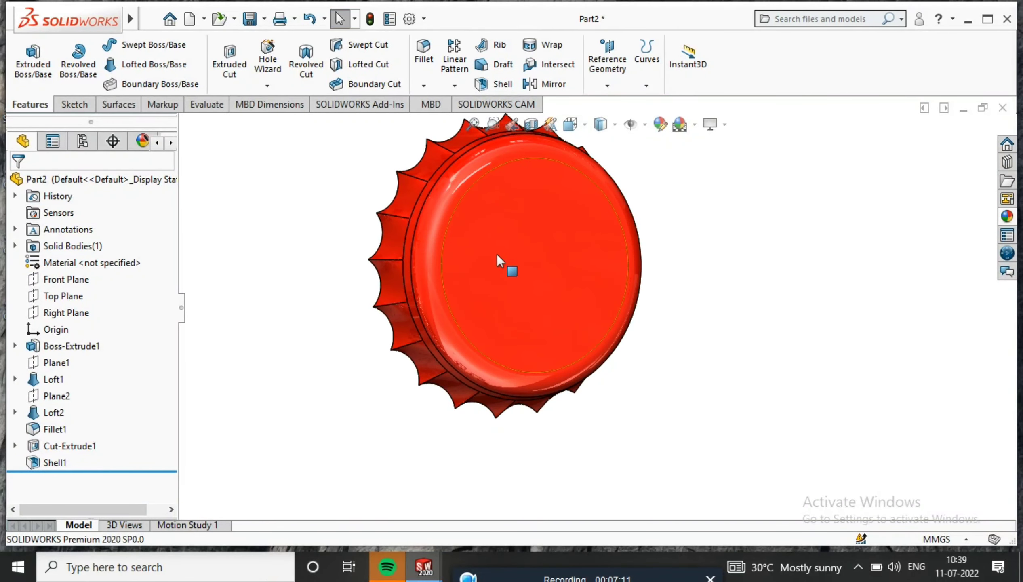
pyautogui.moveTo(709, 216); pyautogui.dragTo(674, 228, button='middle')
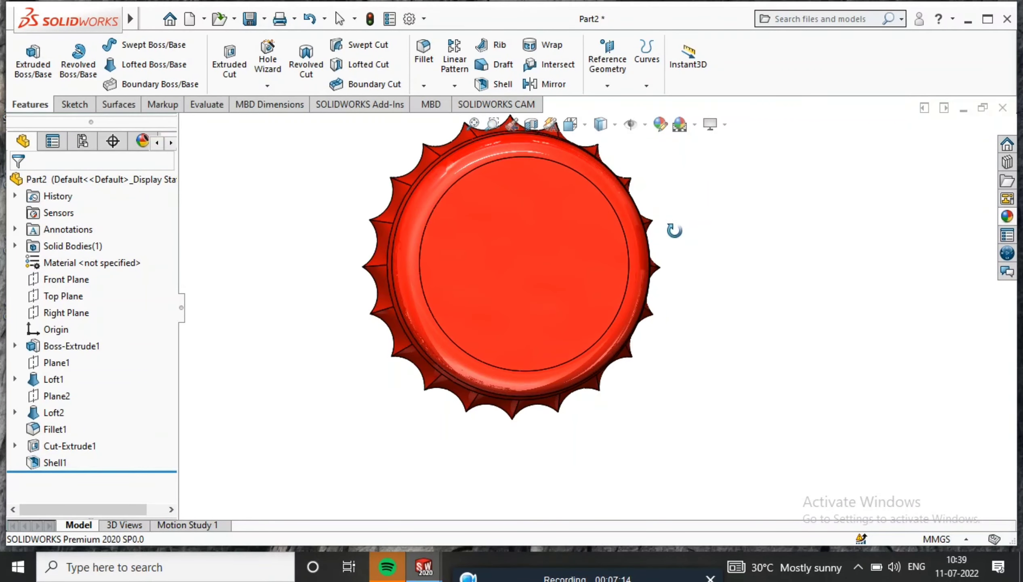
pyautogui.click(169, 141)
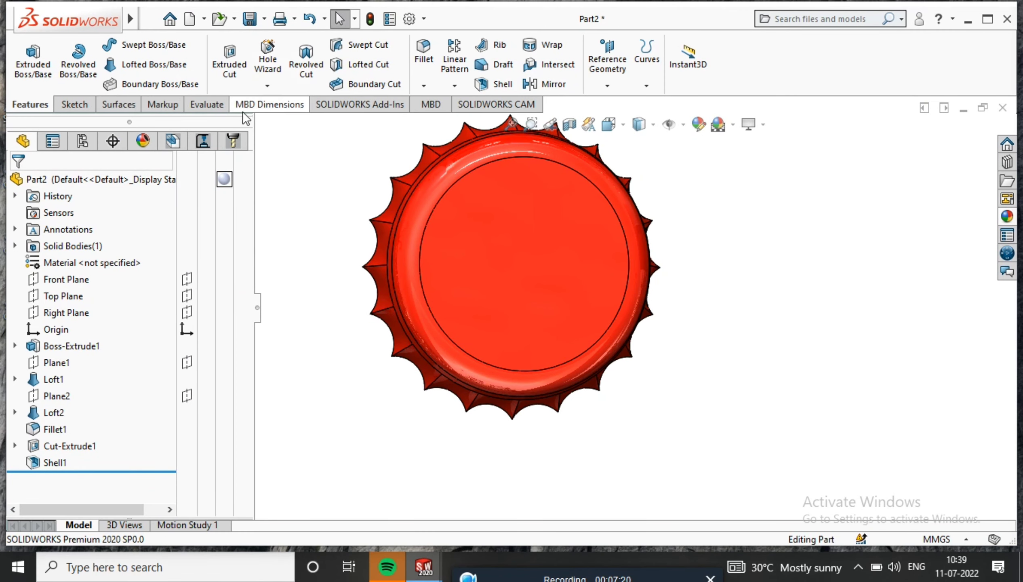
pyautogui.click(142, 143)
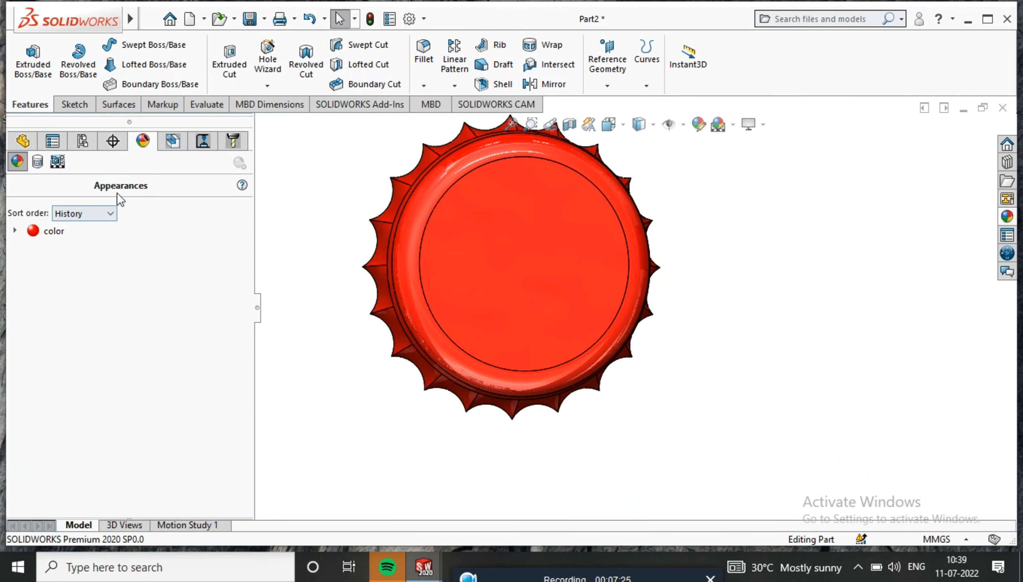
pyautogui.click(37, 162)
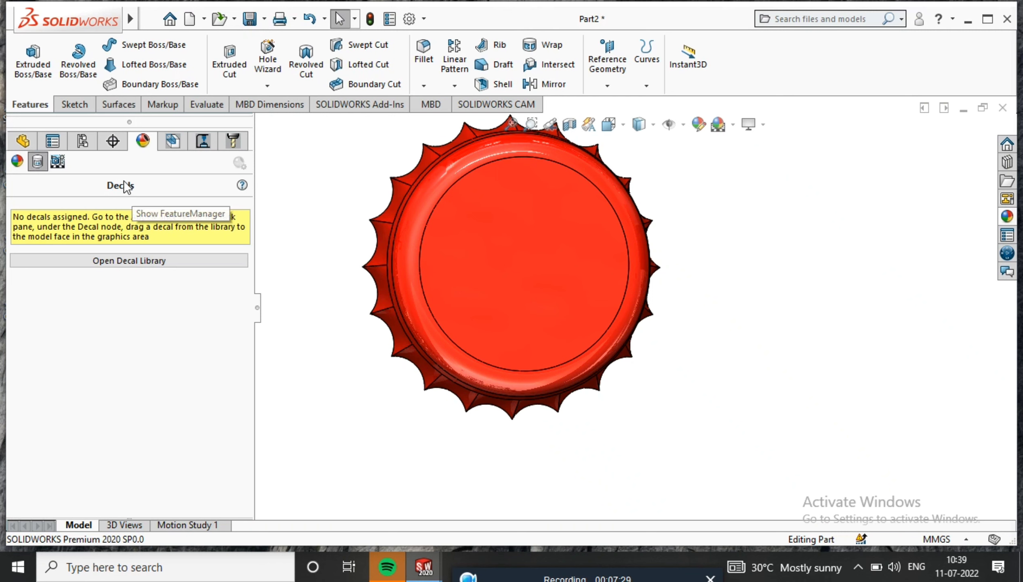
pyautogui.rightClick(114, 311)
pyautogui.click(157, 324)
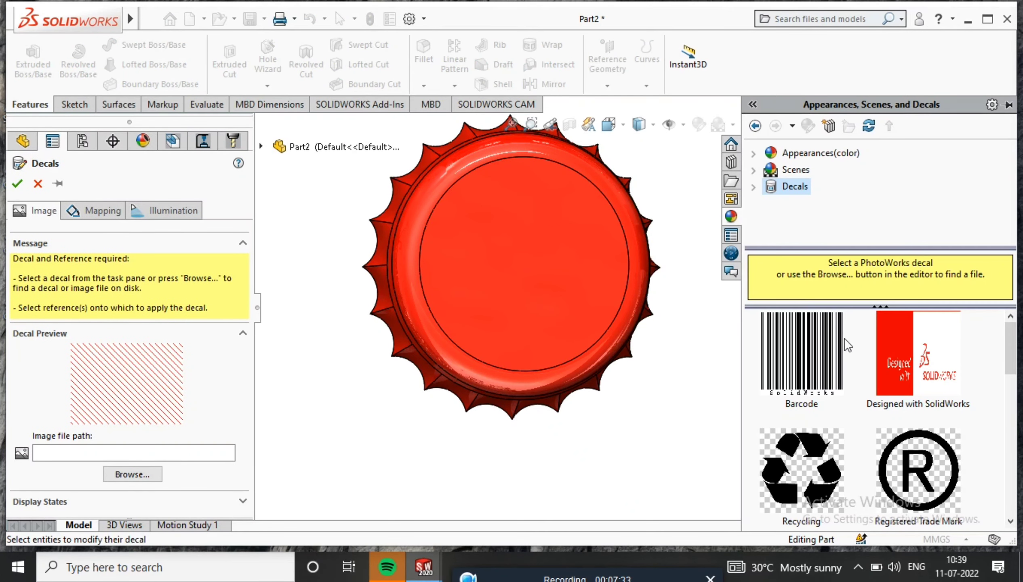
# Load cocoicla_c.jpg from the Pictures folder as the decal image and map it onto the cap's flat circular top face.
pyautogui.click(140, 479)
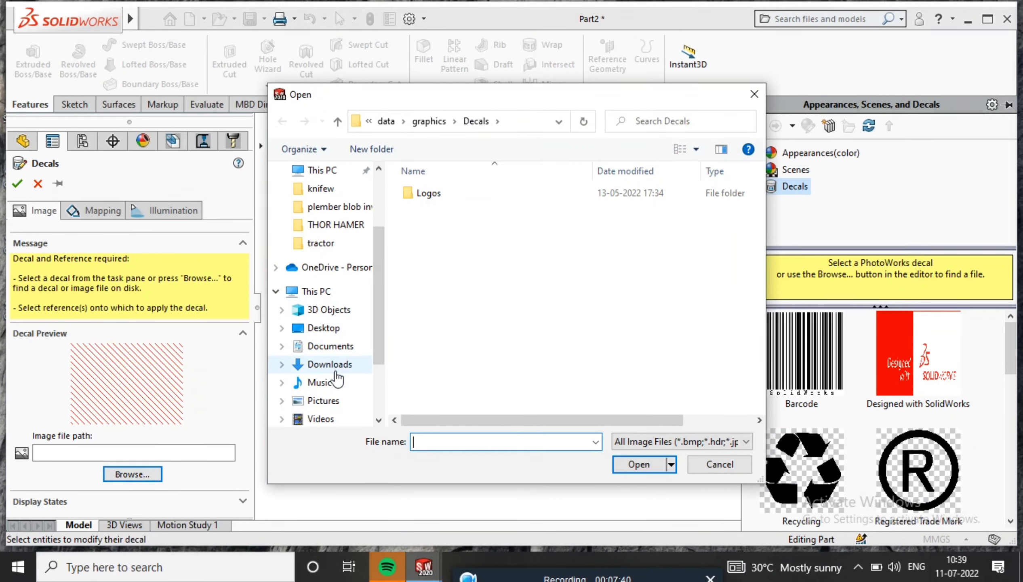
pyautogui.click(321, 400)
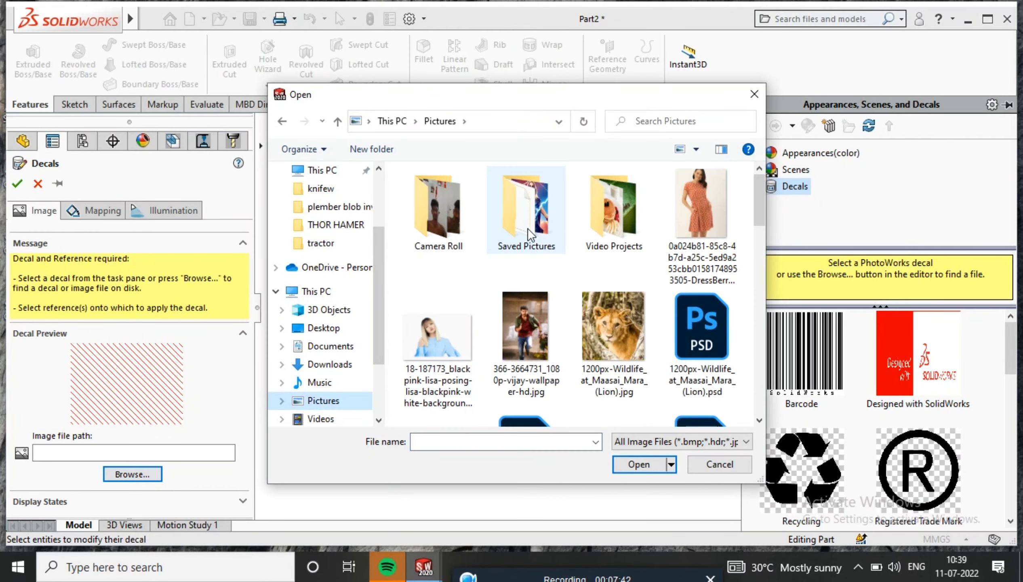
pyautogui.scroll(-3, 556, 322)
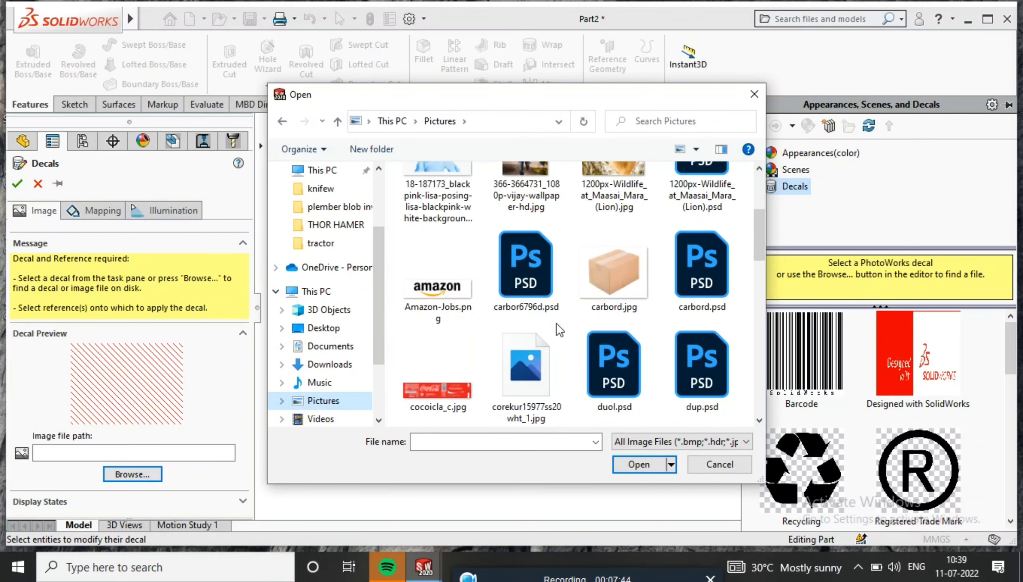
pyautogui.click(432, 390)
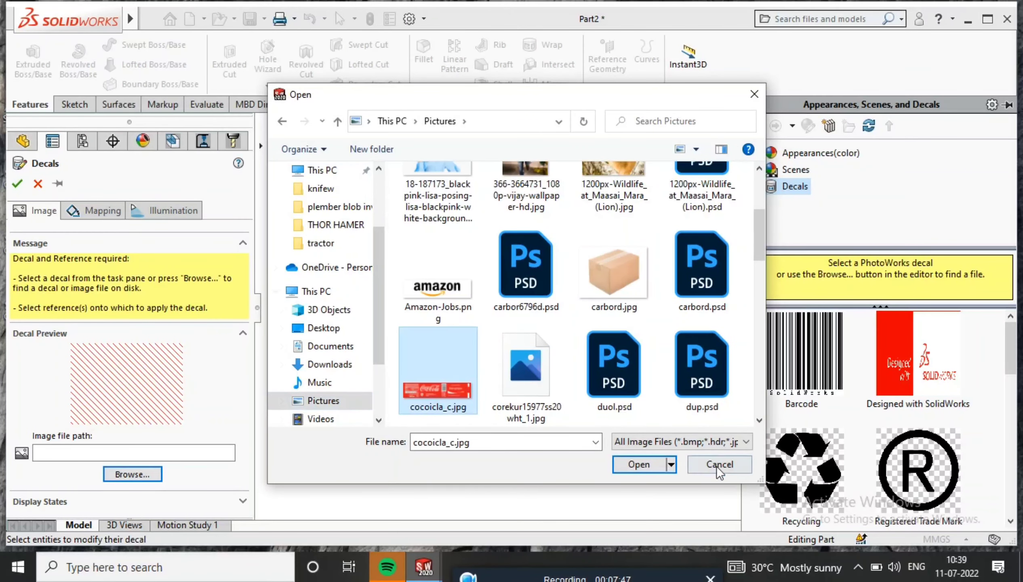
pyautogui.click(644, 467)
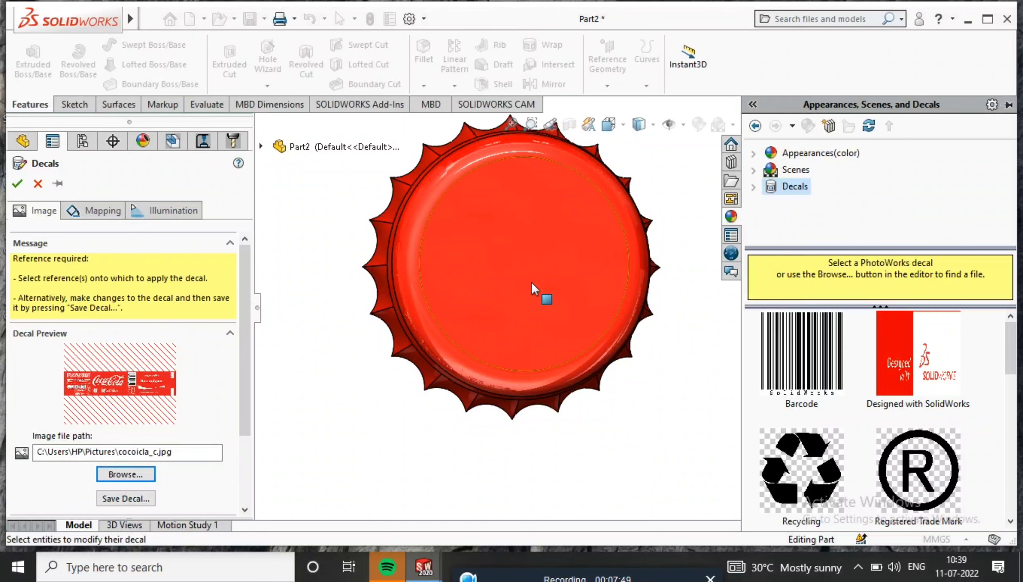
pyautogui.click(81, 215)
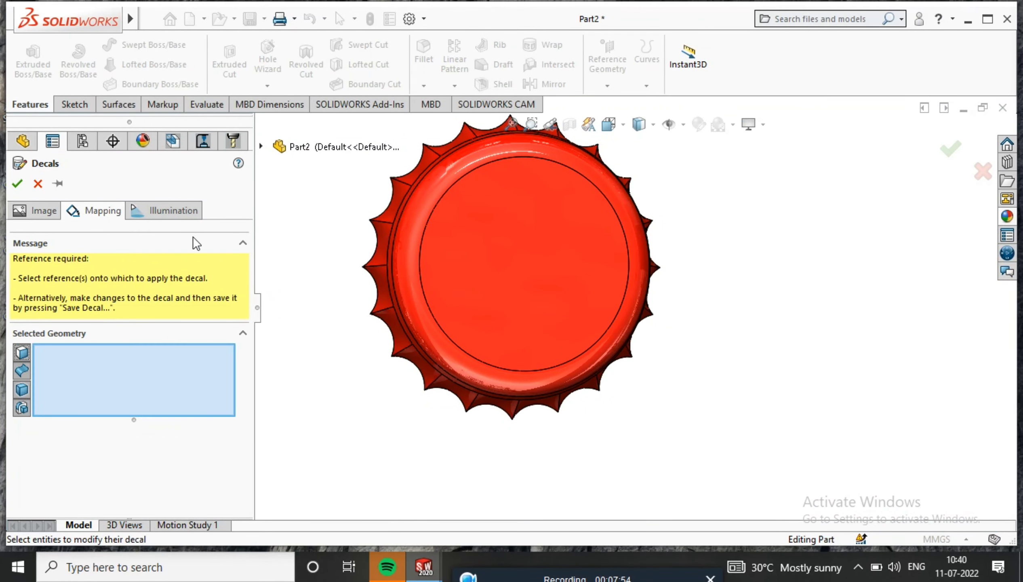
pyautogui.click(504, 246)
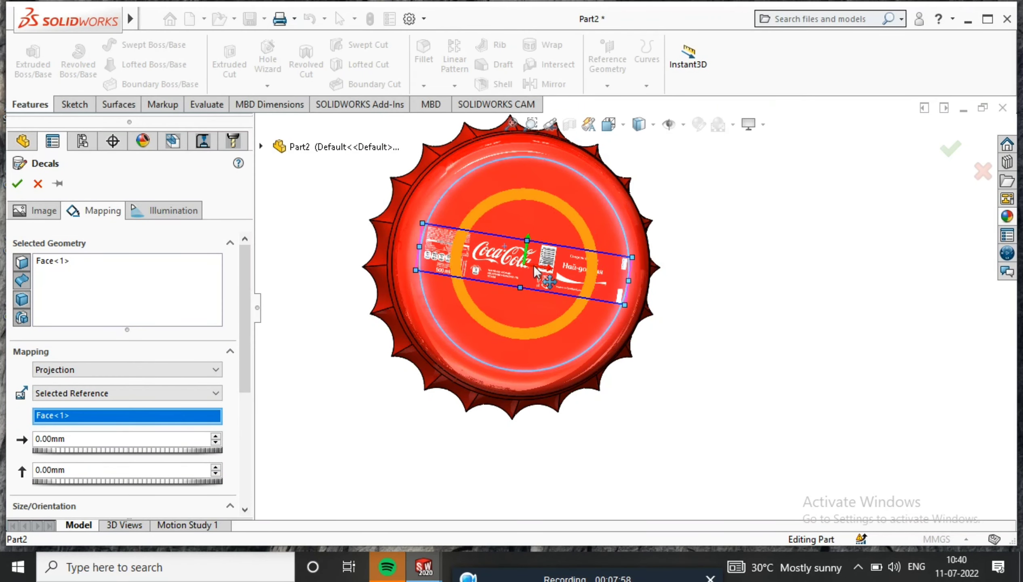
# Enlarge the decal over the cap's top face and shift it to offsets of about 5.23 mm horizontally and -0.79 mm vertically.
pyautogui.scroll(-2, 527, 304)
pyautogui.moveTo(526, 296); pyautogui.dragTo(517, 366)
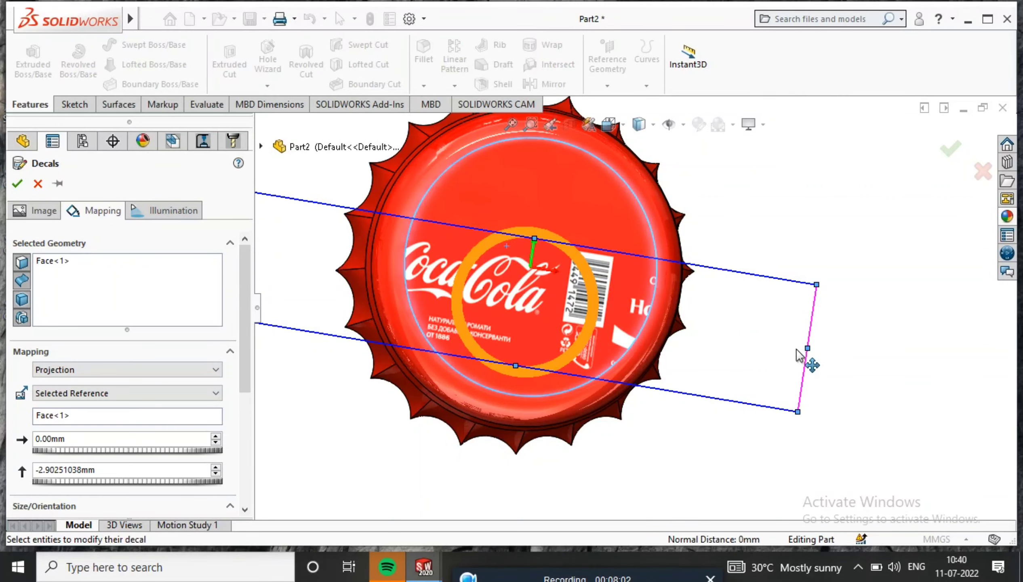
pyautogui.moveTo(808, 348); pyautogui.dragTo(937, 326)
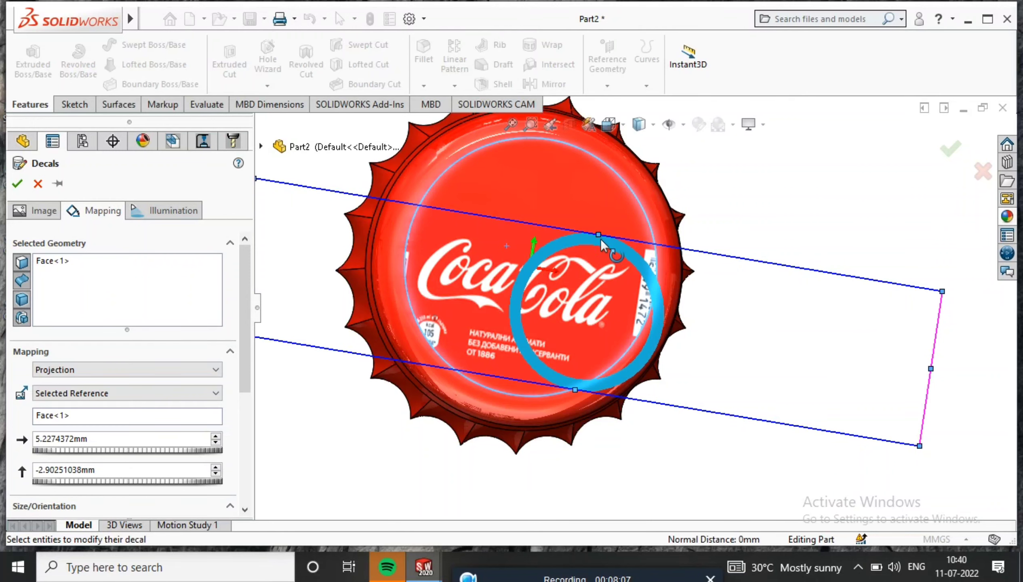
pyautogui.scroll(-5, 599, 233)
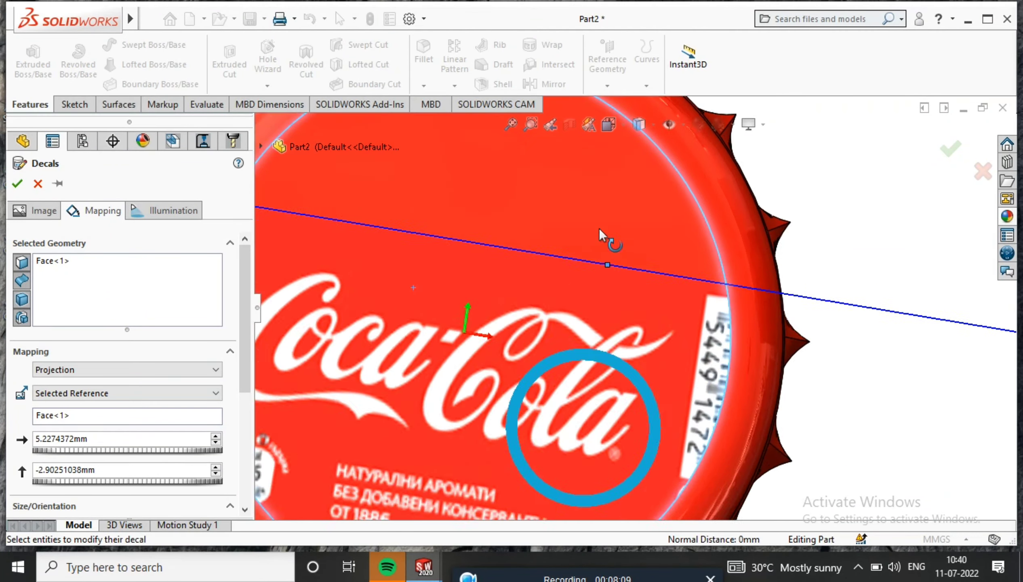
pyautogui.moveTo(612, 275); pyautogui.dragTo(649, 148)
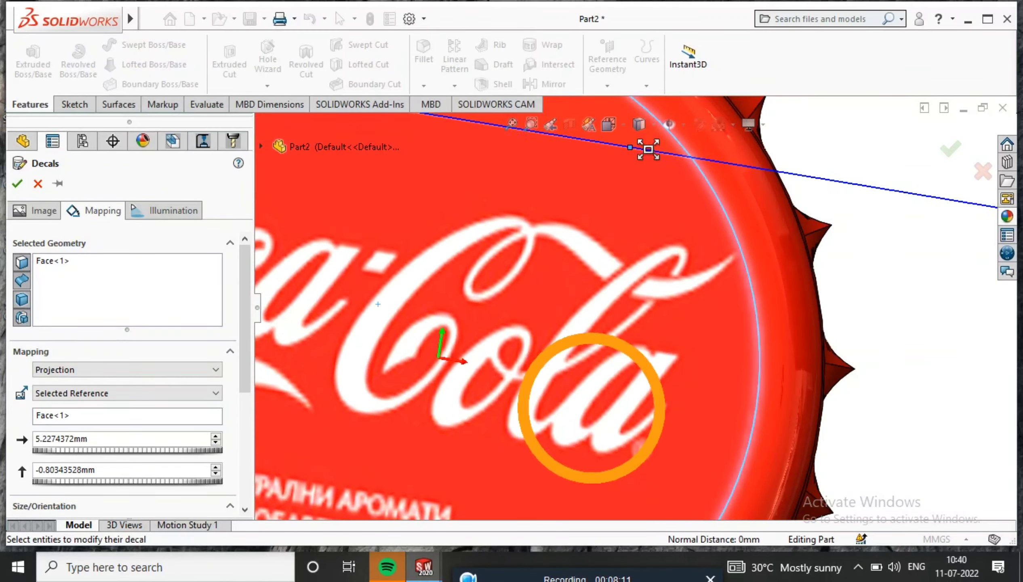
pyautogui.scroll(5, 650, 224)
pyautogui.scroll(4, 617, 303)
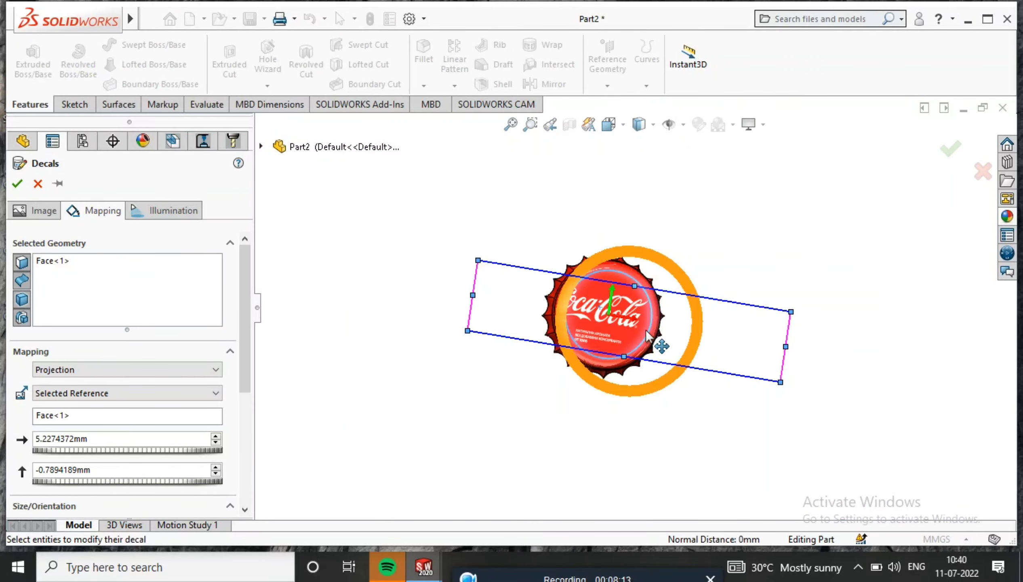
# Narrow the decal slightly to a horizontal offset of about 7.38 mm, fitting the full Coca-Cola logo on the face, and accept it.
pyautogui.scroll(-2, 601, 369)
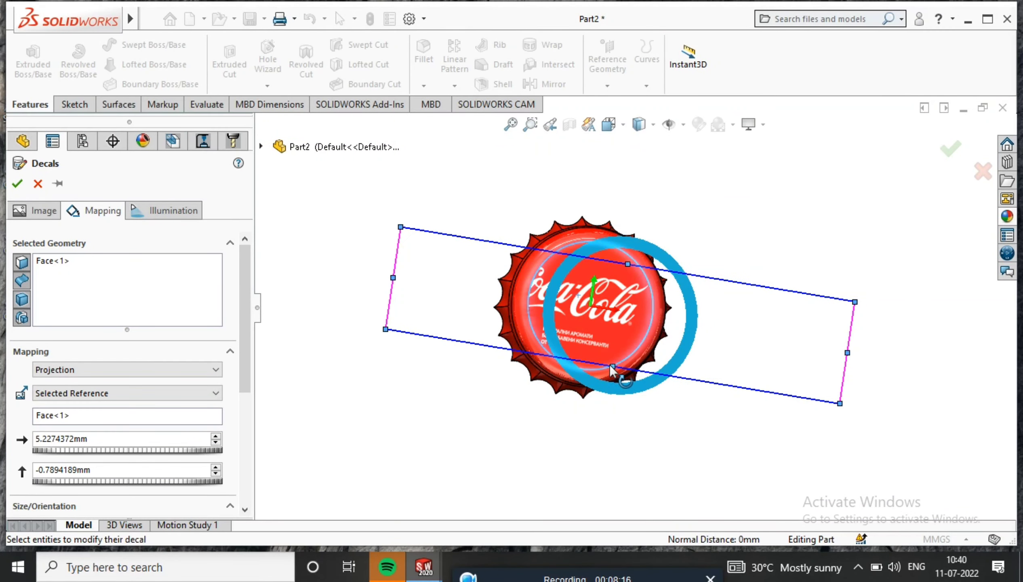
pyautogui.moveTo(392, 277); pyautogui.dragTo(417, 293)
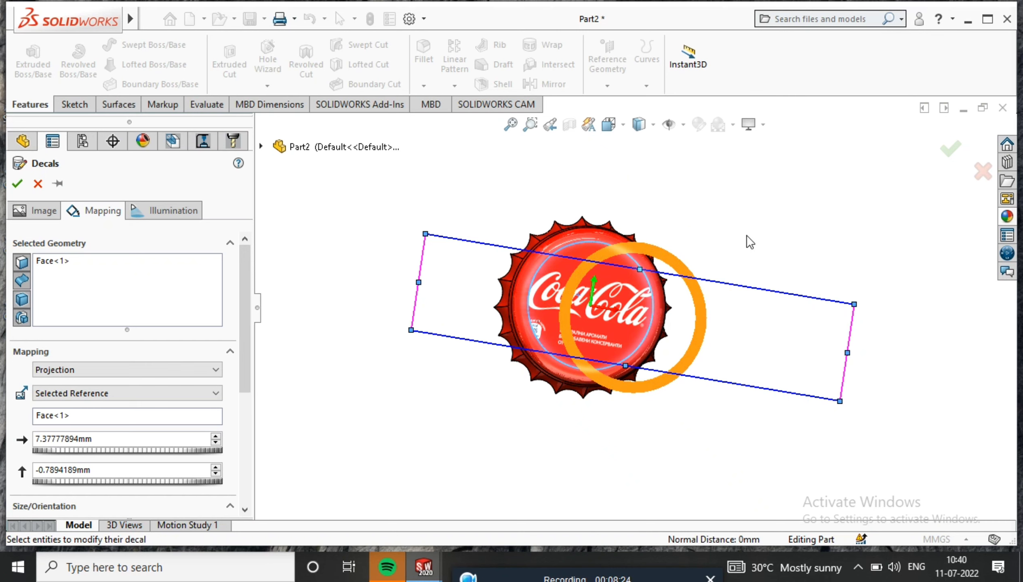
pyautogui.click(948, 156)
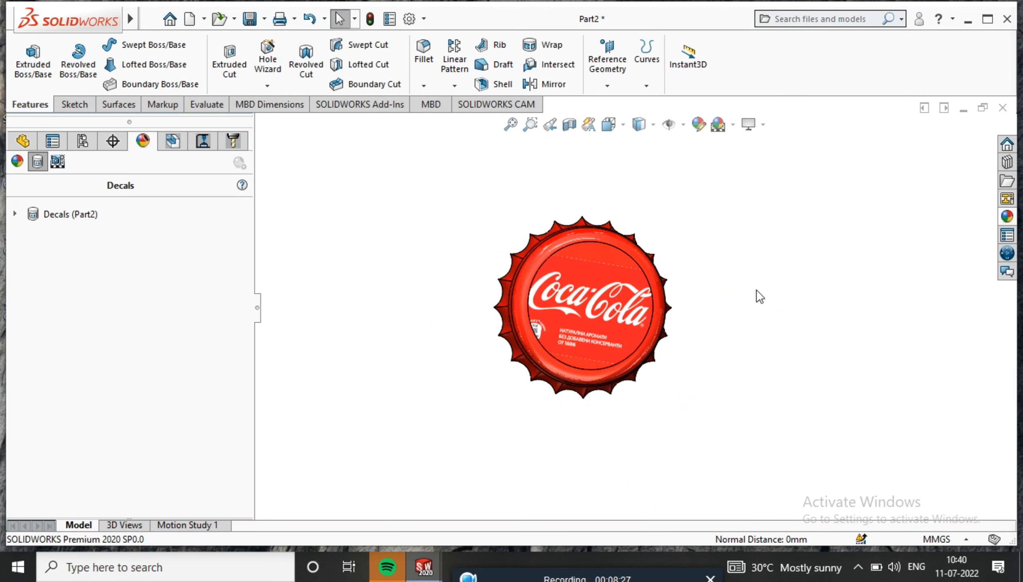
# Examine the applied decal and the cap's scalloped rim from several angles.
pyautogui.scroll(-2, 703, 318)
pyautogui.moveTo(690, 301)
pyautogui.mouseDown(button='middle')
pyautogui.moveTo(674, 293)
pyautogui.moveTo(676, 194)
pyautogui.moveTo(658, 206)
pyautogui.moveTo(683, 278)
pyautogui.moveTo(681, 316)
pyautogui.mouseUp(button='middle')
pyautogui.scroll(-2, 549, 259)
pyautogui.scroll(3, 547, 252)
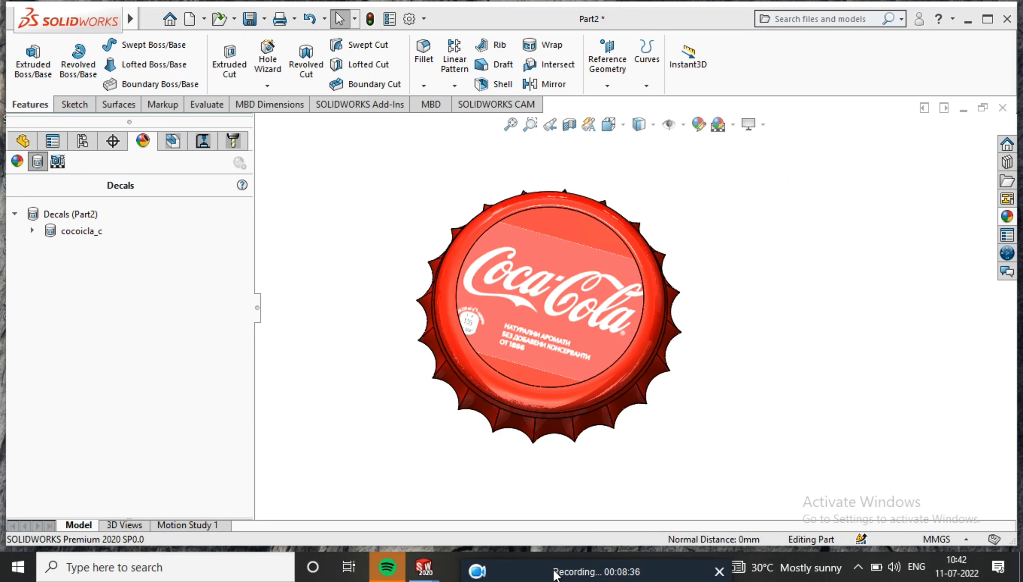
pyautogui.moveTo(532, 410); pyautogui.dragTo(680, 330, button='middle')
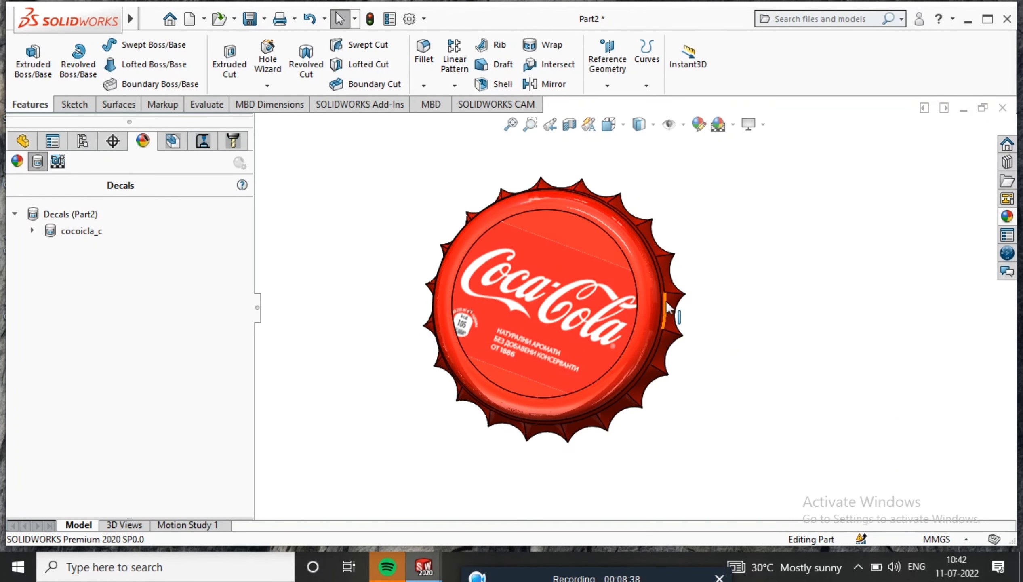
pyautogui.scroll(-2, 585, 244)
pyautogui.moveTo(599, 240); pyautogui.dragTo(637, 182, button='middle')
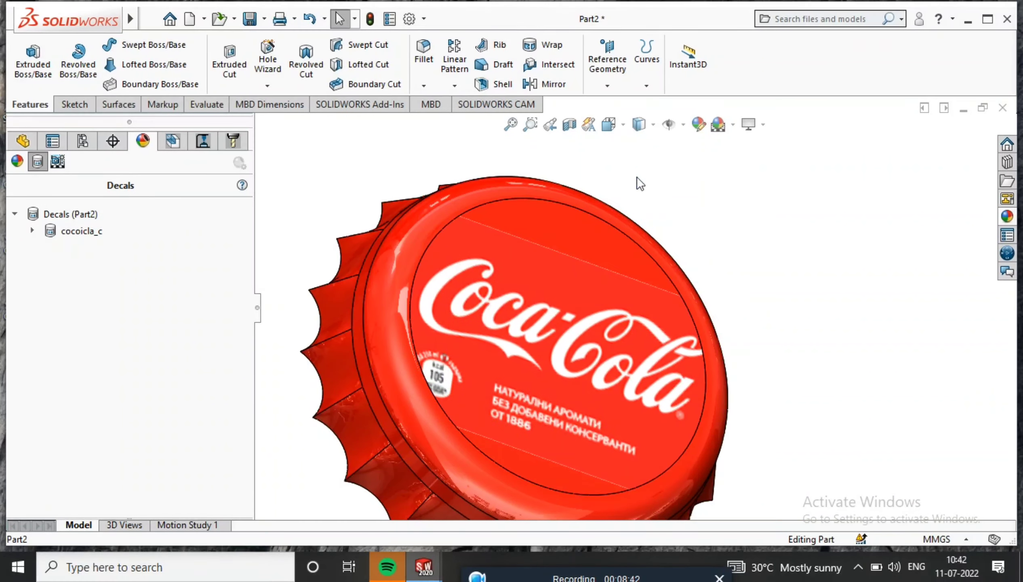
pyautogui.scroll(3, 581, 305)
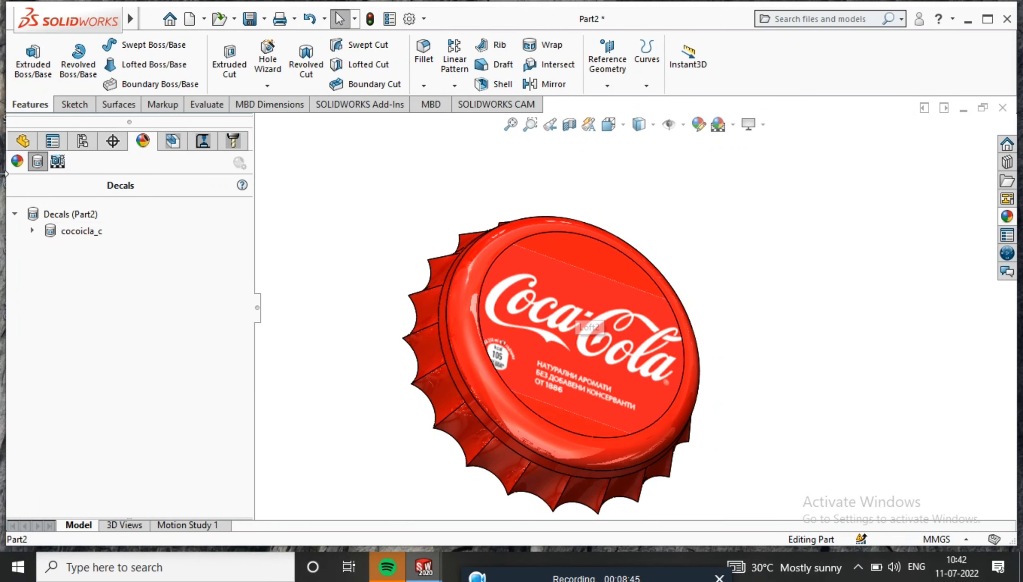
# Open the cocoicla_c decal for editing and review its mapping, illumination and image settings.
pyautogui.moveTo(80, 243)
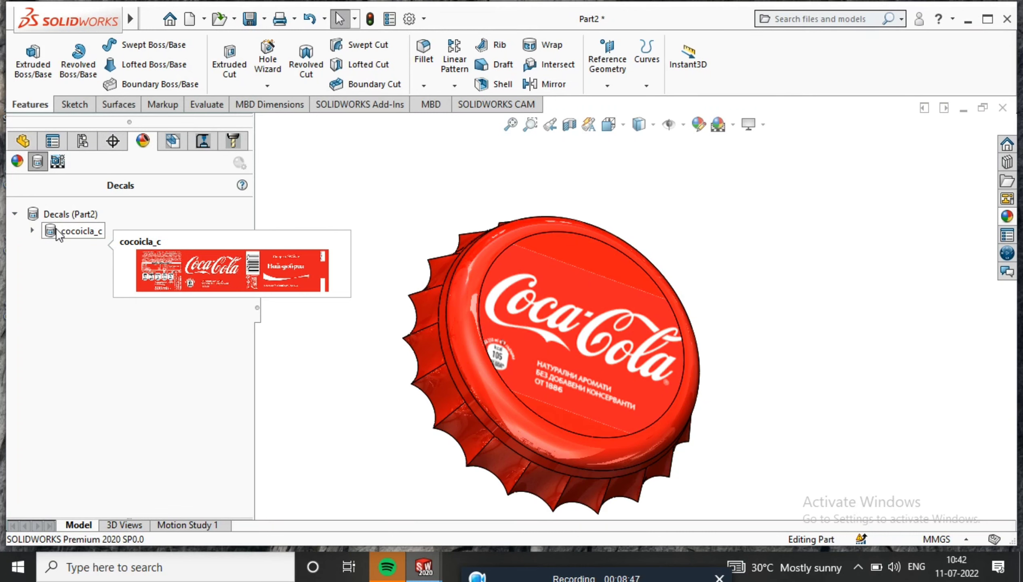
pyautogui.click(64, 232)
pyautogui.rightClick(65, 232)
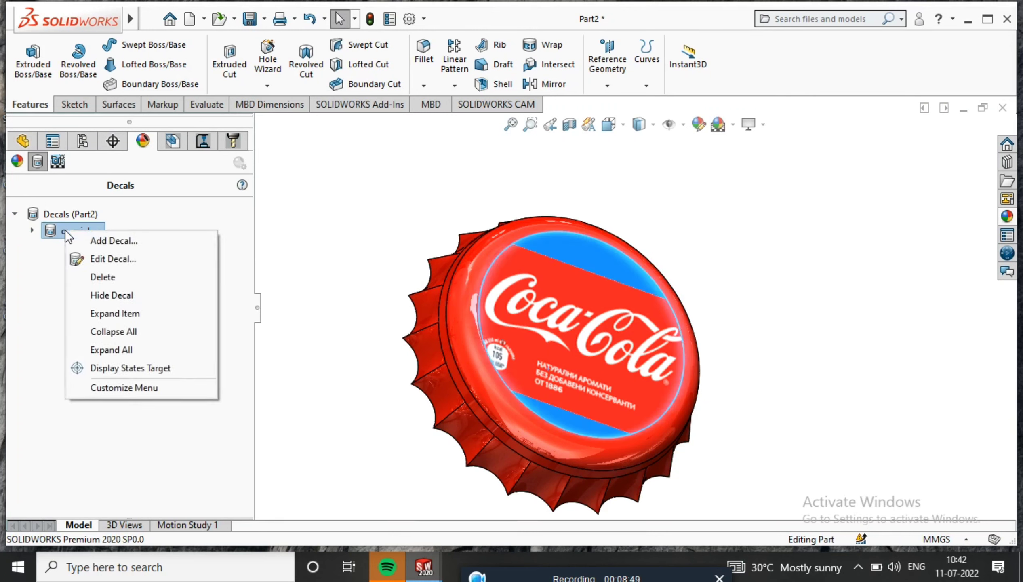
pyautogui.click(106, 260)
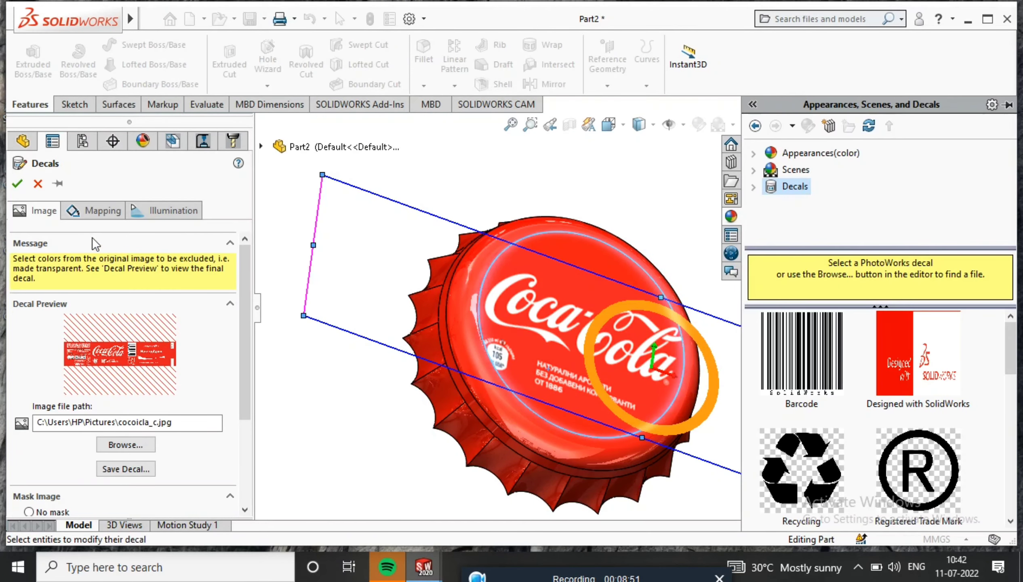
pyautogui.click(81, 209)
pyautogui.click(140, 210)
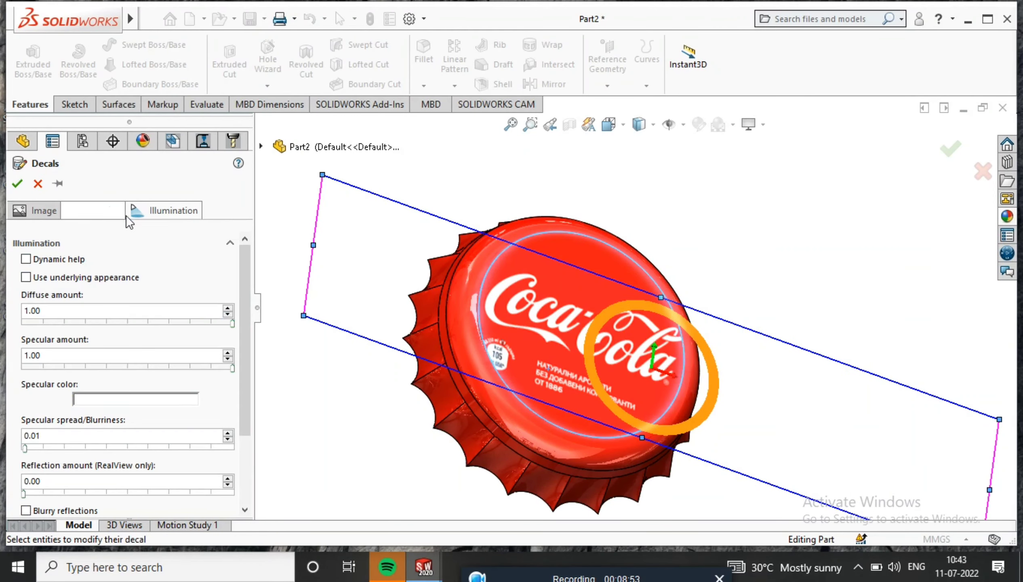
pyautogui.click(98, 212)
pyautogui.click(44, 212)
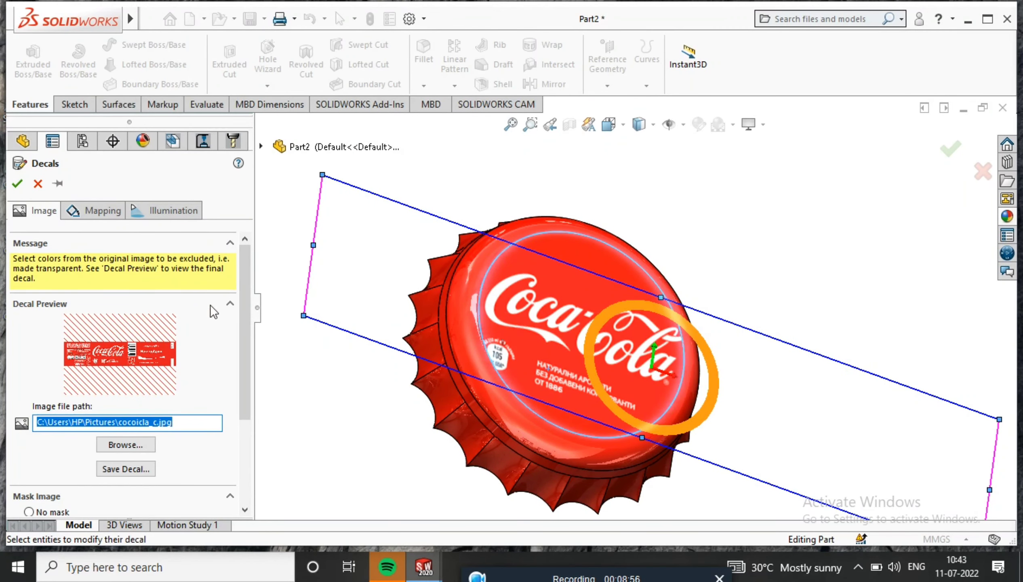
# Exclude the red background from the decal image with the selective color mask and accept the edit.
pyautogui.moveTo(244, 296); pyautogui.dragTo(248, 426)
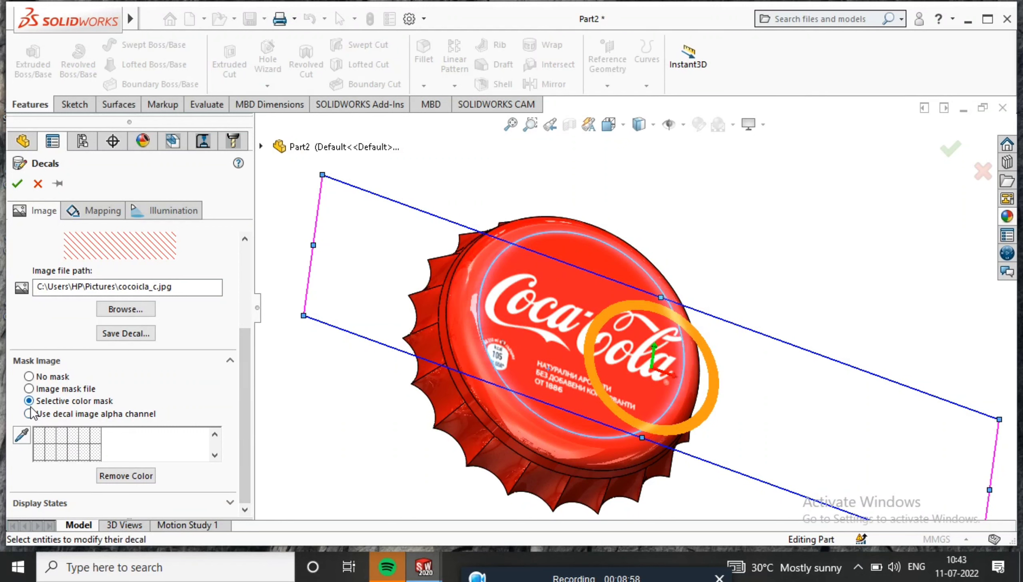
pyautogui.moveTo(246, 370); pyautogui.dragTo(244, 304)
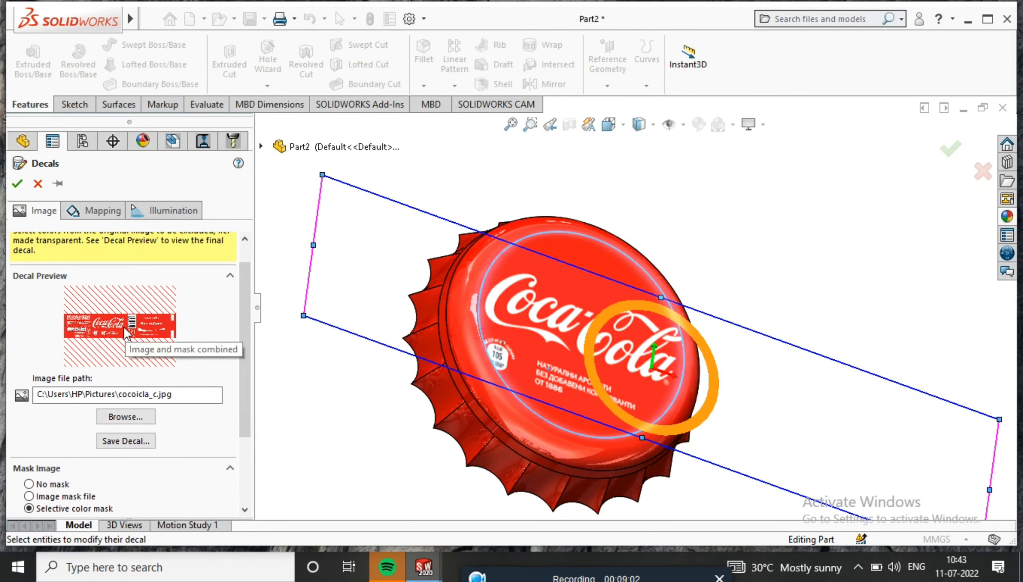
pyautogui.scroll(-3, 106, 394)
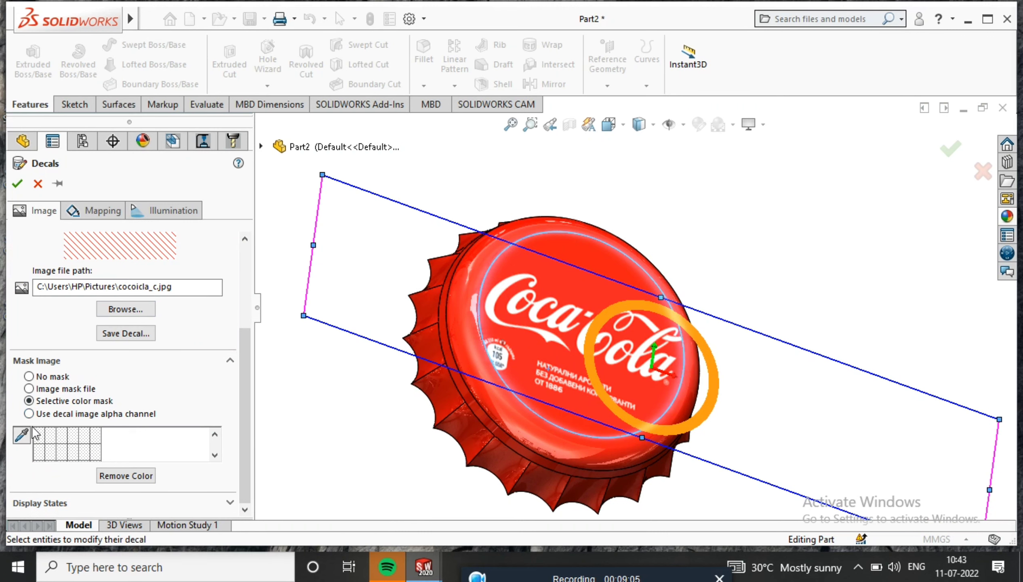
pyautogui.scroll(4, 109, 398)
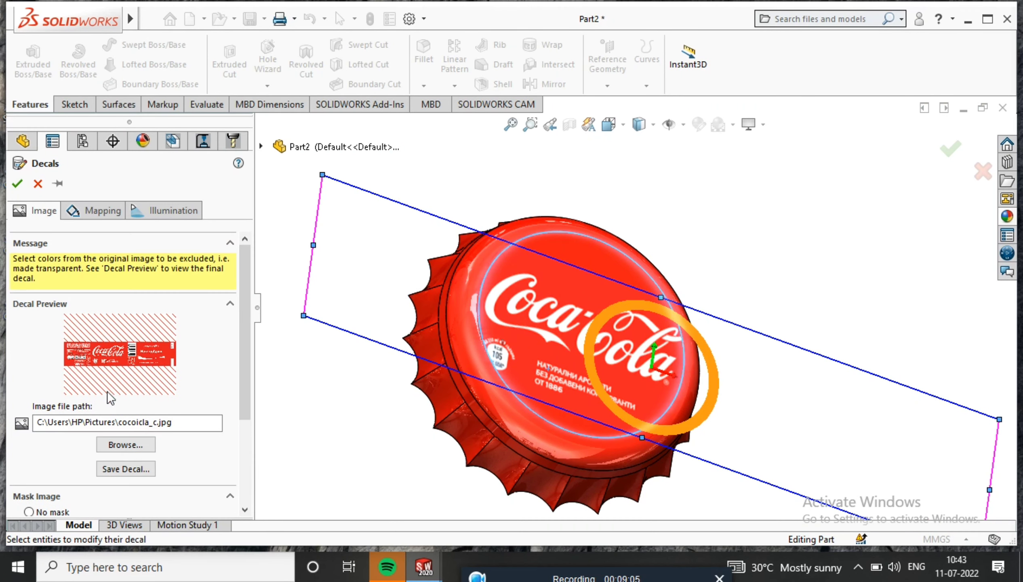
pyautogui.click(123, 360)
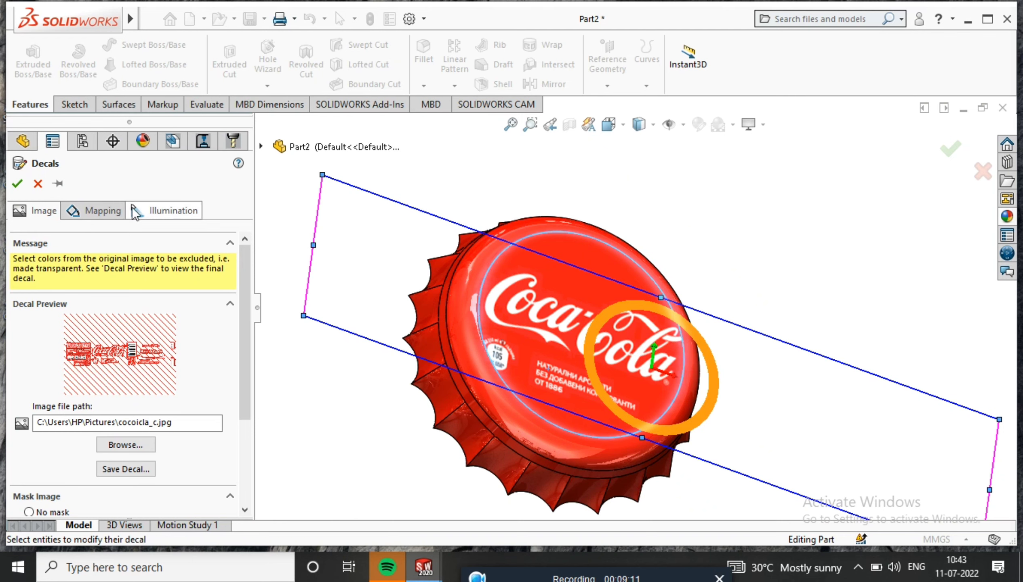
pyautogui.click(17, 183)
# Inspect how the masked Coca-Cola decal blends with the cap's red top, from the front and at an angle.
pyautogui.moveTo(446, 235); pyautogui.dragTo(518, 327, button='middle')
pyautogui.scroll(-3, 524, 330)
pyautogui.scroll(6, 578, 328)
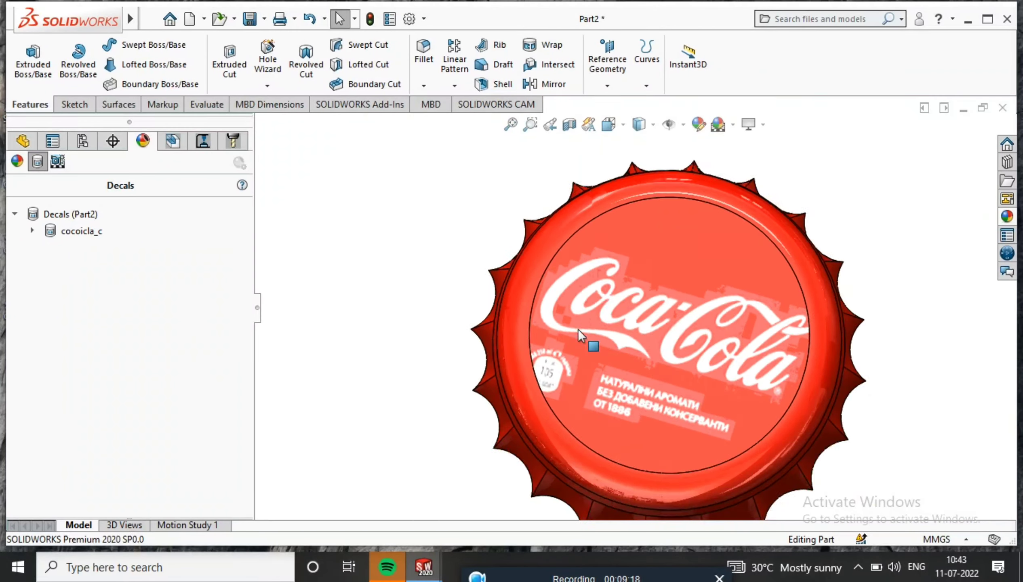
pyautogui.scroll(2, 697, 329)
pyautogui.moveTo(753, 294); pyautogui.dragTo(690, 335, button='middle')
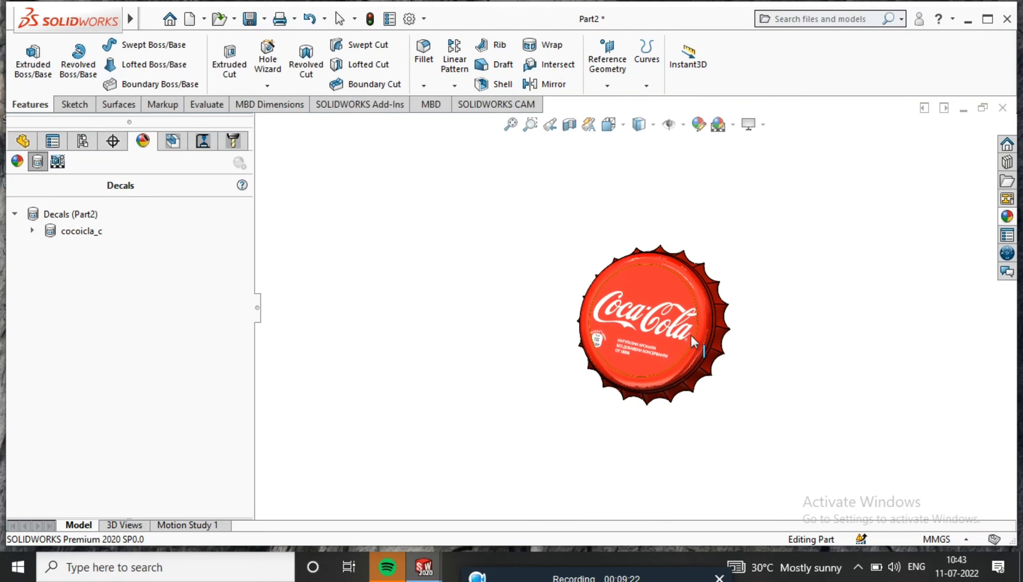
pyautogui.scroll(-3, 660, 321)
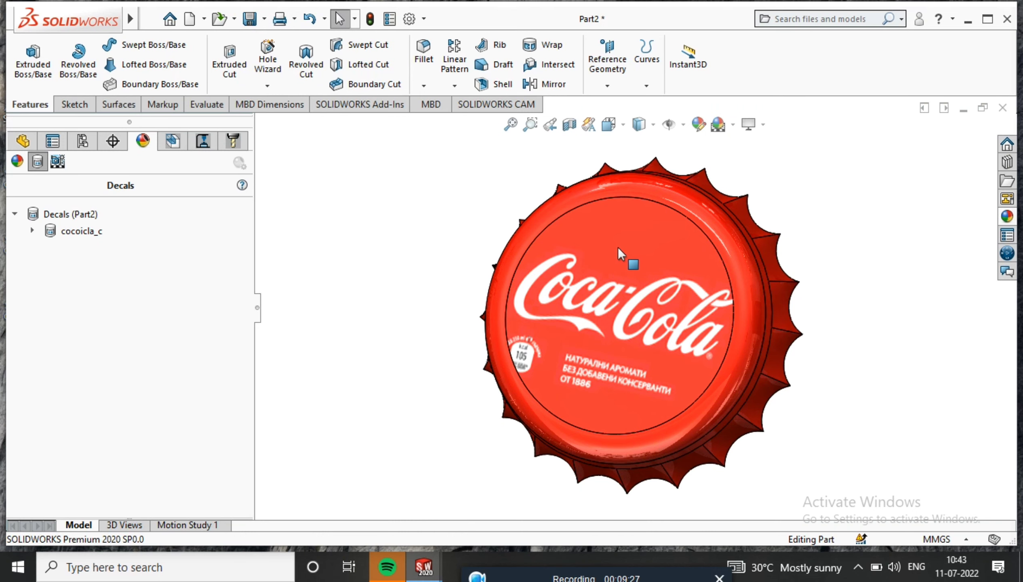
pyautogui.moveTo(636, 247); pyautogui.dragTo(694, 334, button='middle')
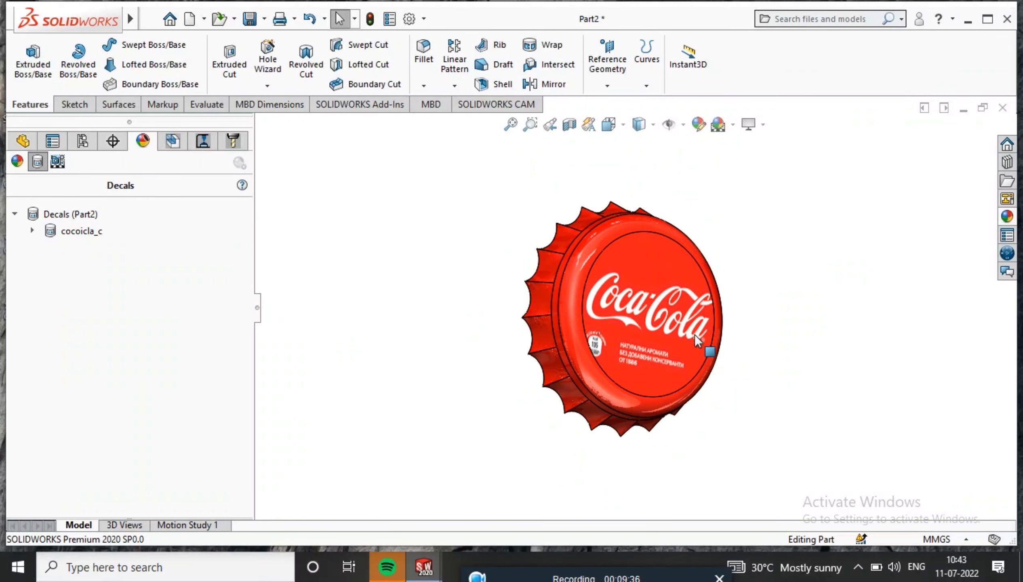
pyautogui.scroll(-2, 836, 301)
pyautogui.scroll(2, 792, 308)
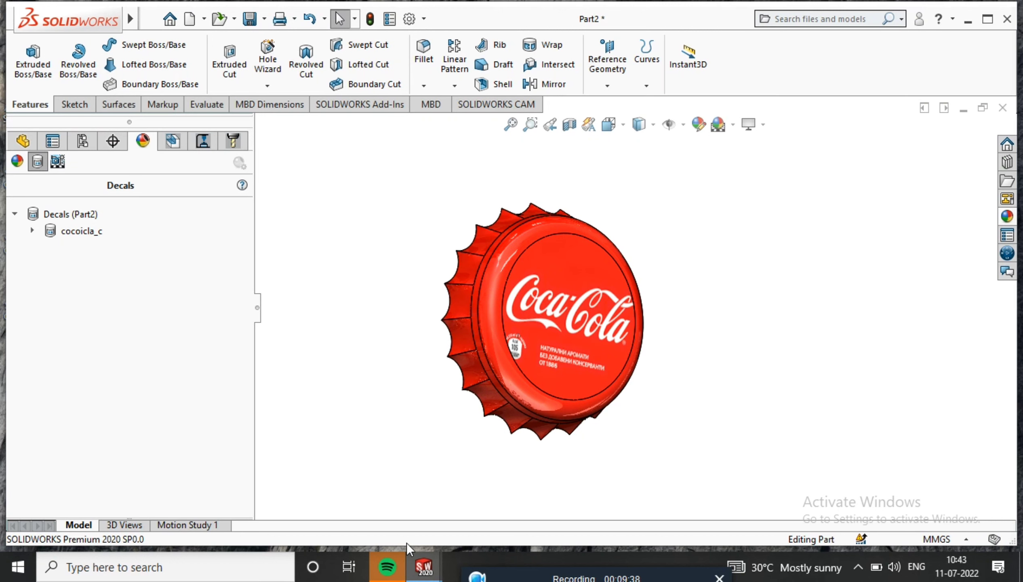
# Create a rotate-model animation of the cap in Motion Study 1 with a 10-second duration and a start time of 0.
pyautogui.click(170, 523)
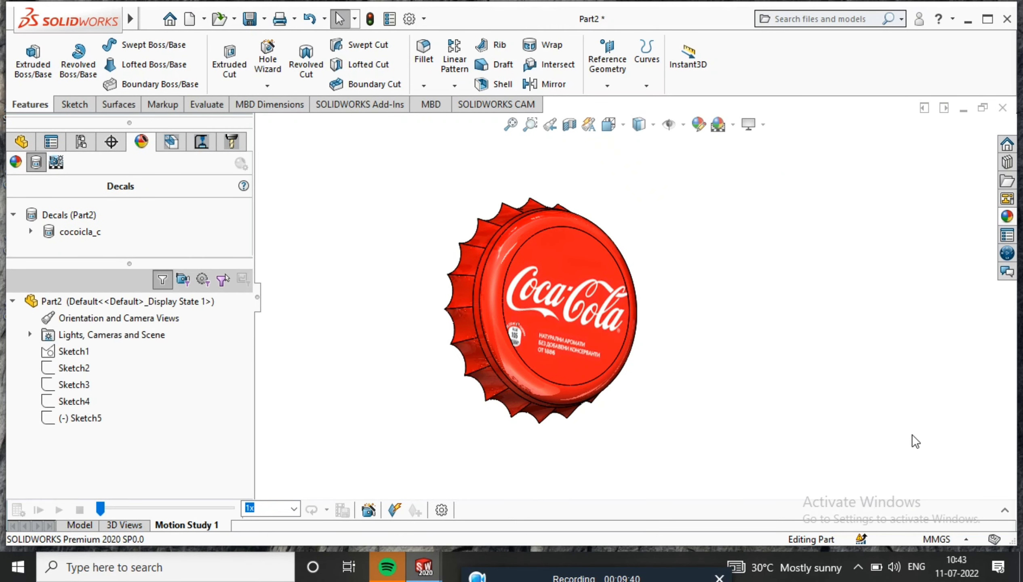
pyautogui.click(1005, 511)
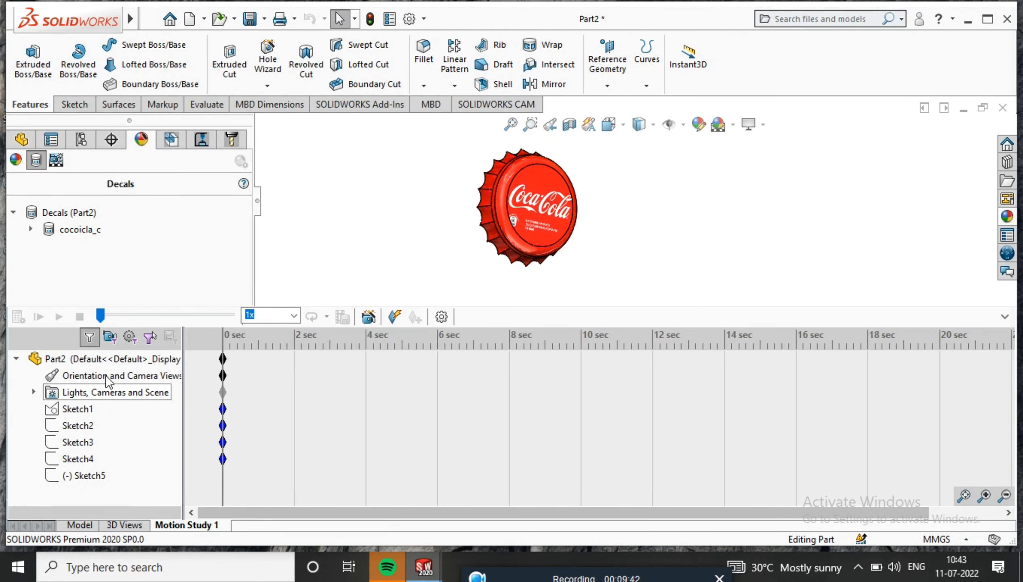
pyautogui.click(368, 320)
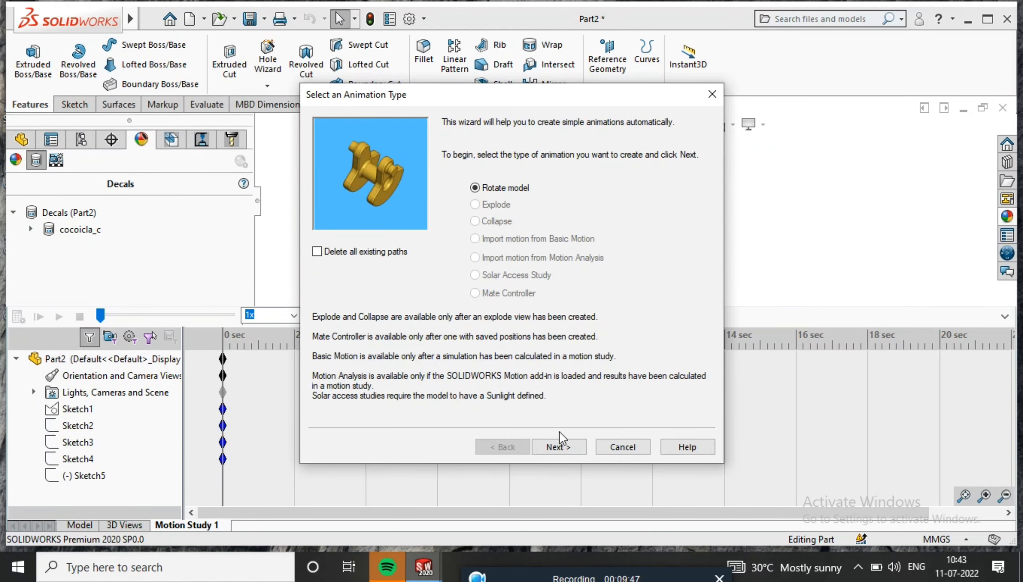
pyautogui.click(570, 446)
pyautogui.click(569, 447)
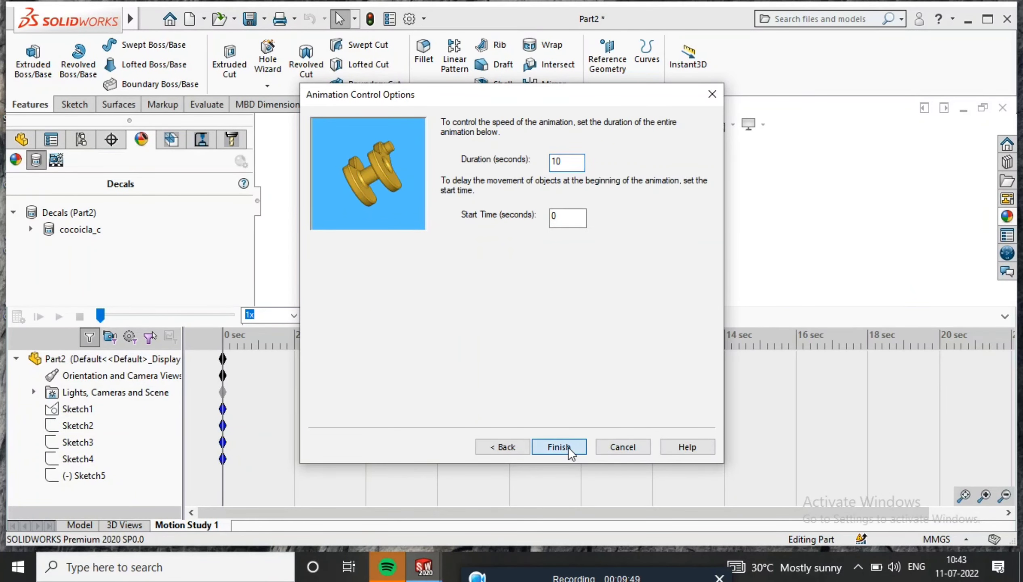
pyautogui.click(568, 446)
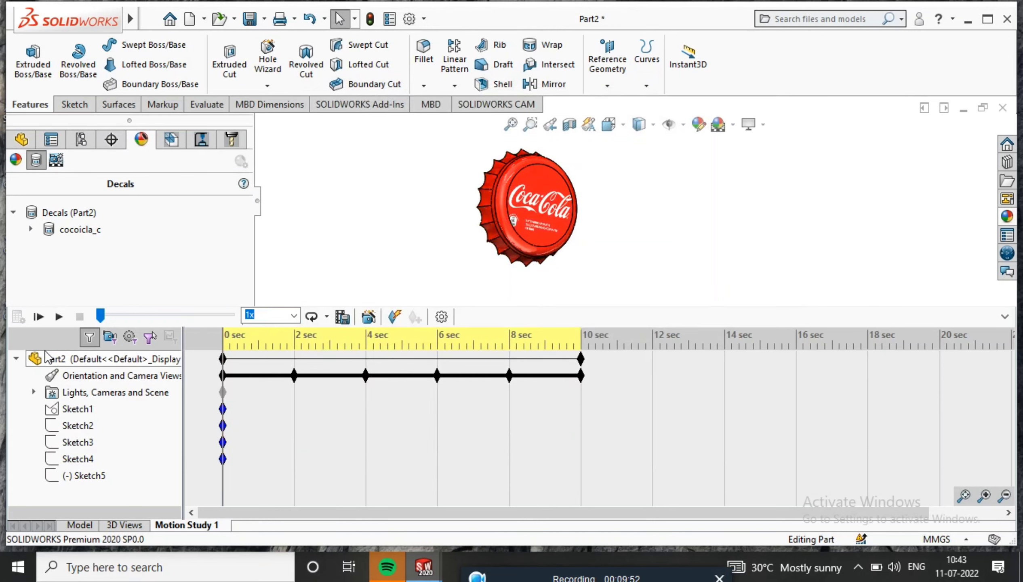
# Play the cap's rotation animation and collapse the motion study timeline to enlarge the model view.
pyautogui.click(56, 317)
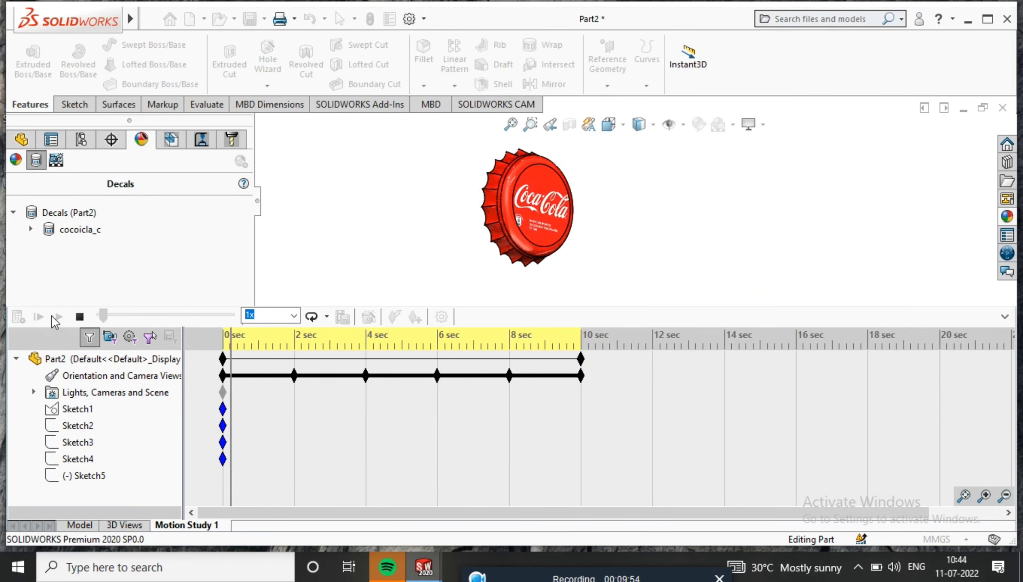
pyautogui.click(1002, 317)
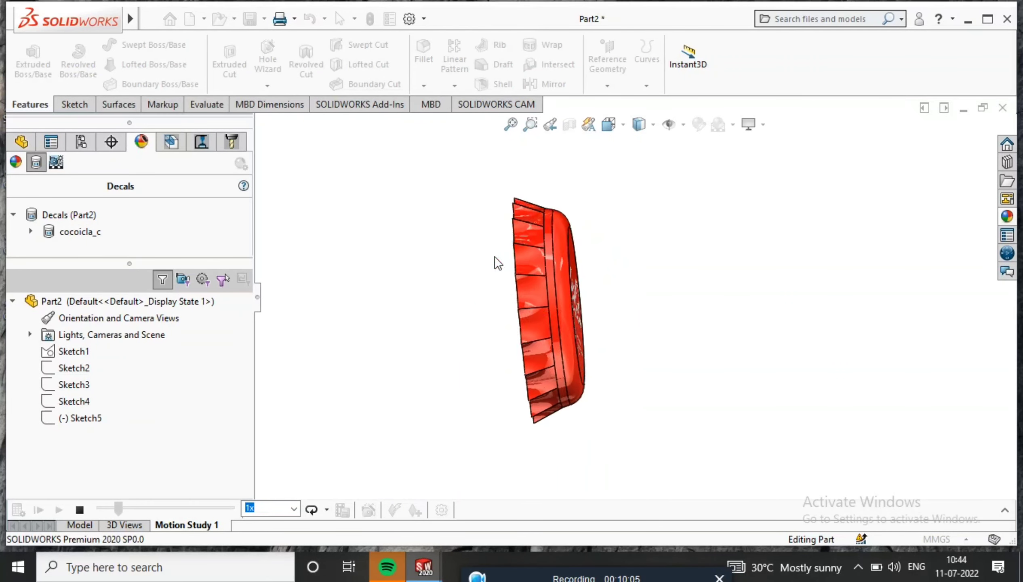
pyautogui.moveTo(616, 568)
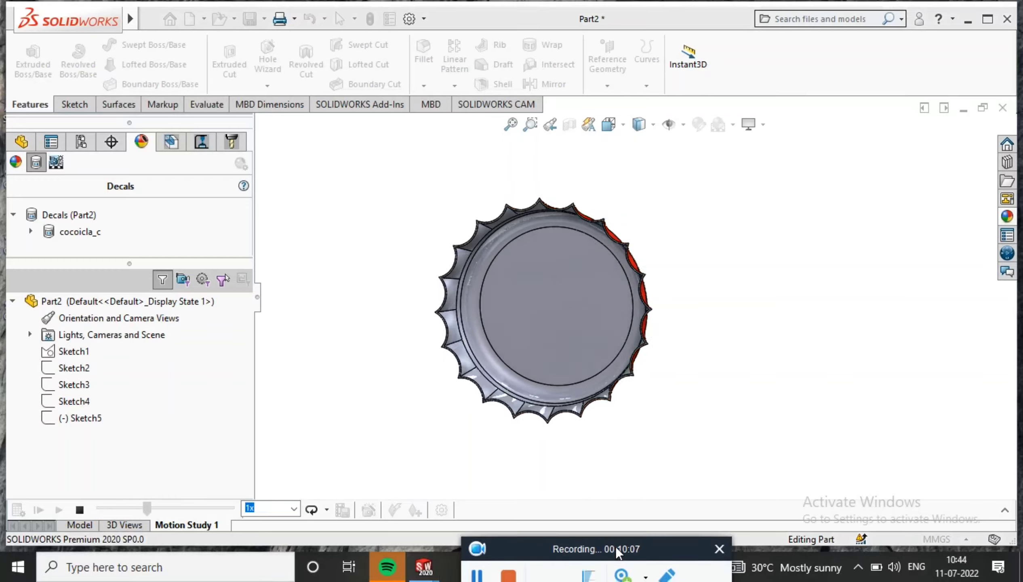